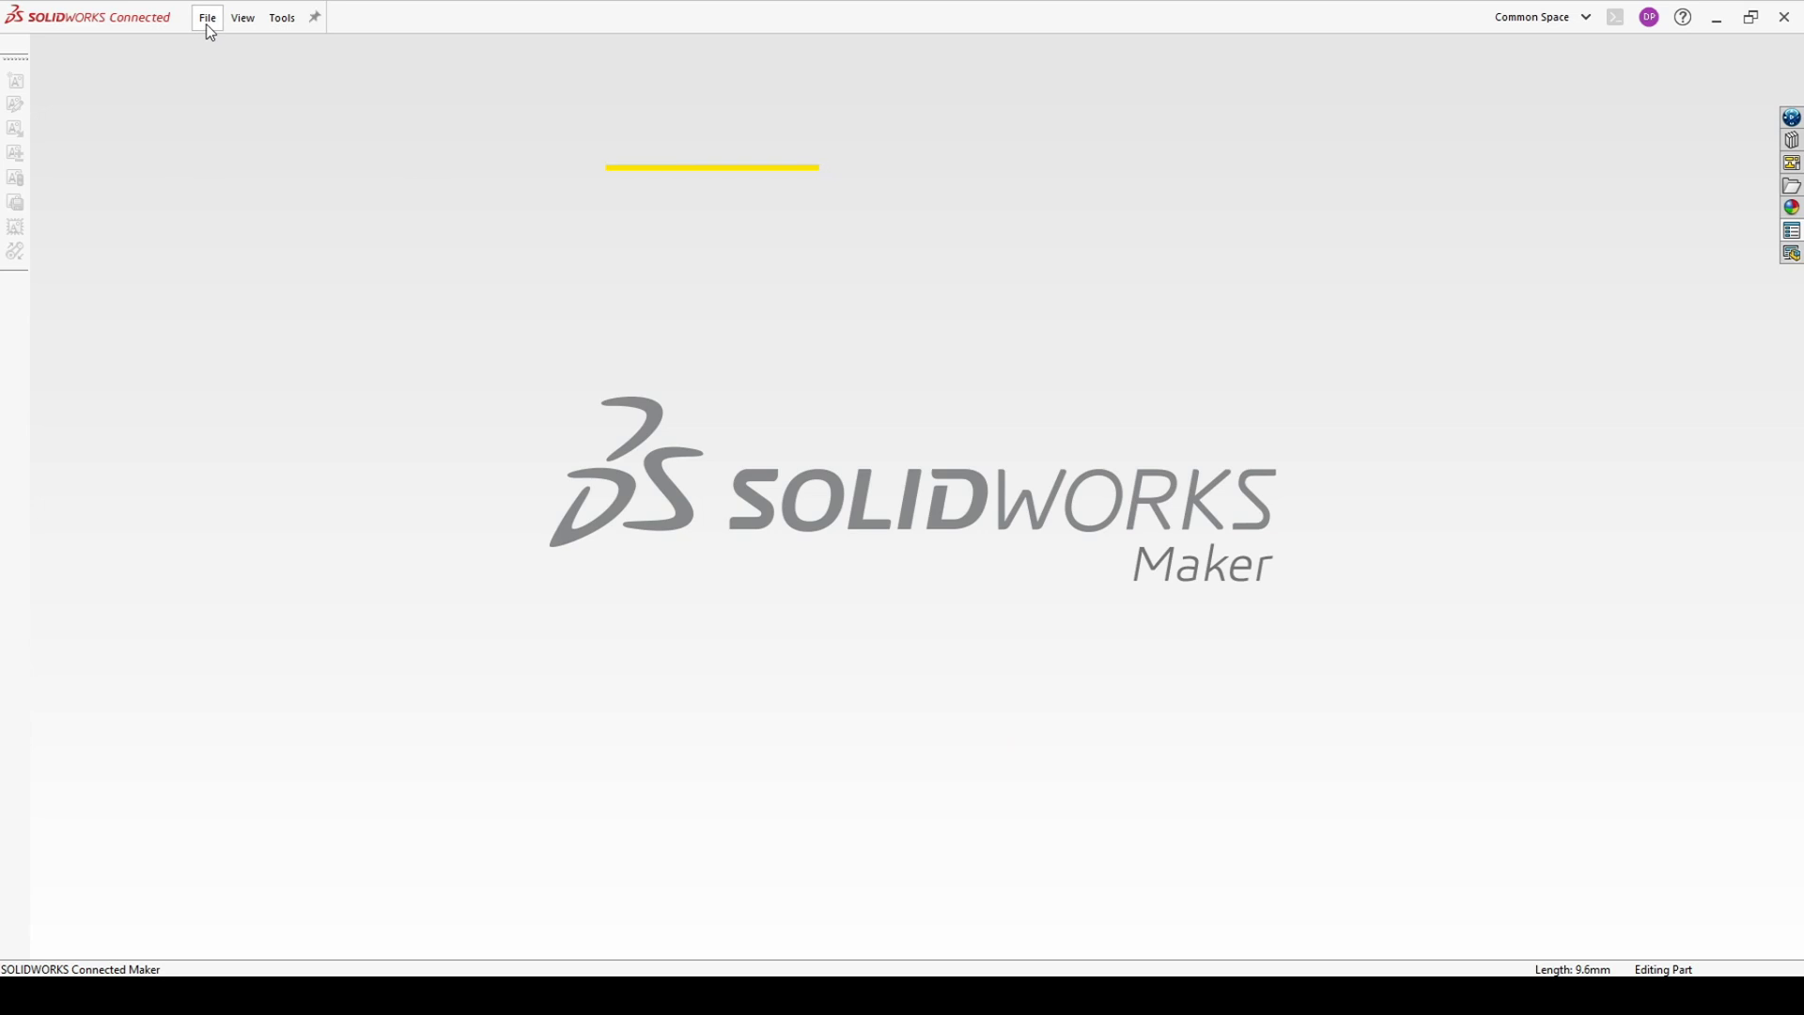
Open Fantasy Dragon.stl with the STL import option set to Graphics Body
click(237, 77)
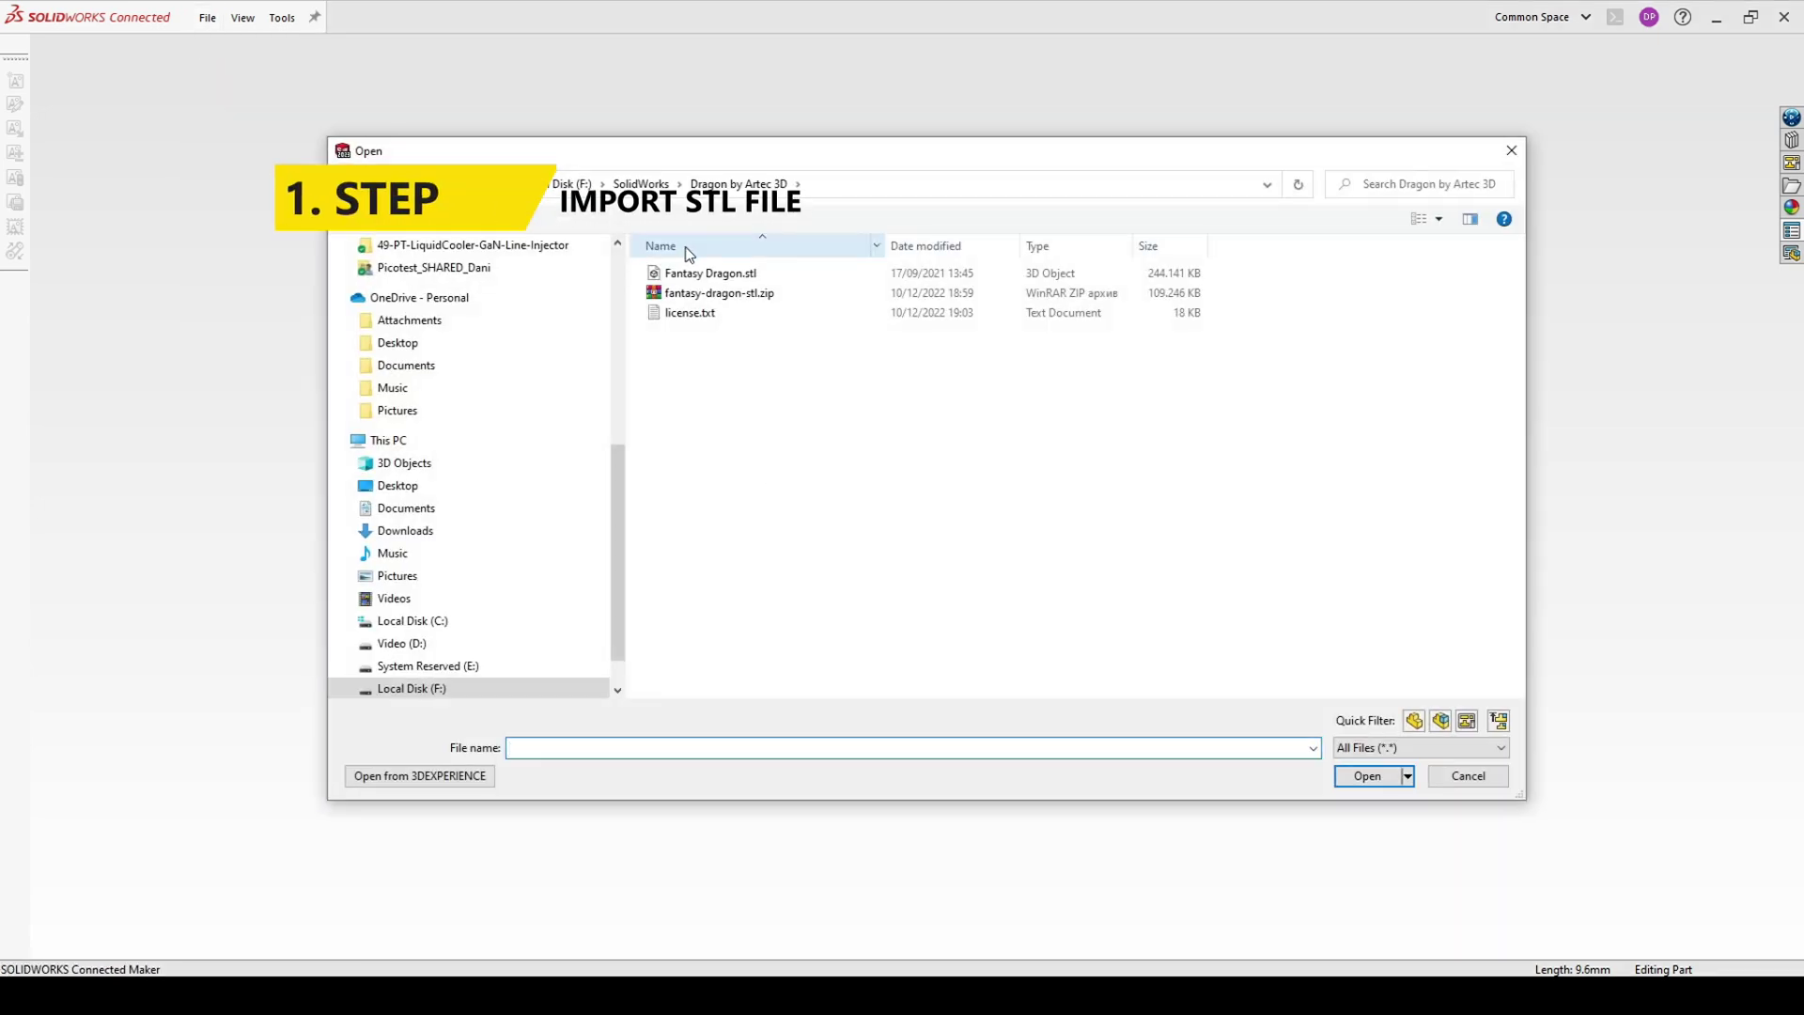
click(700, 274)
click(552, 715)
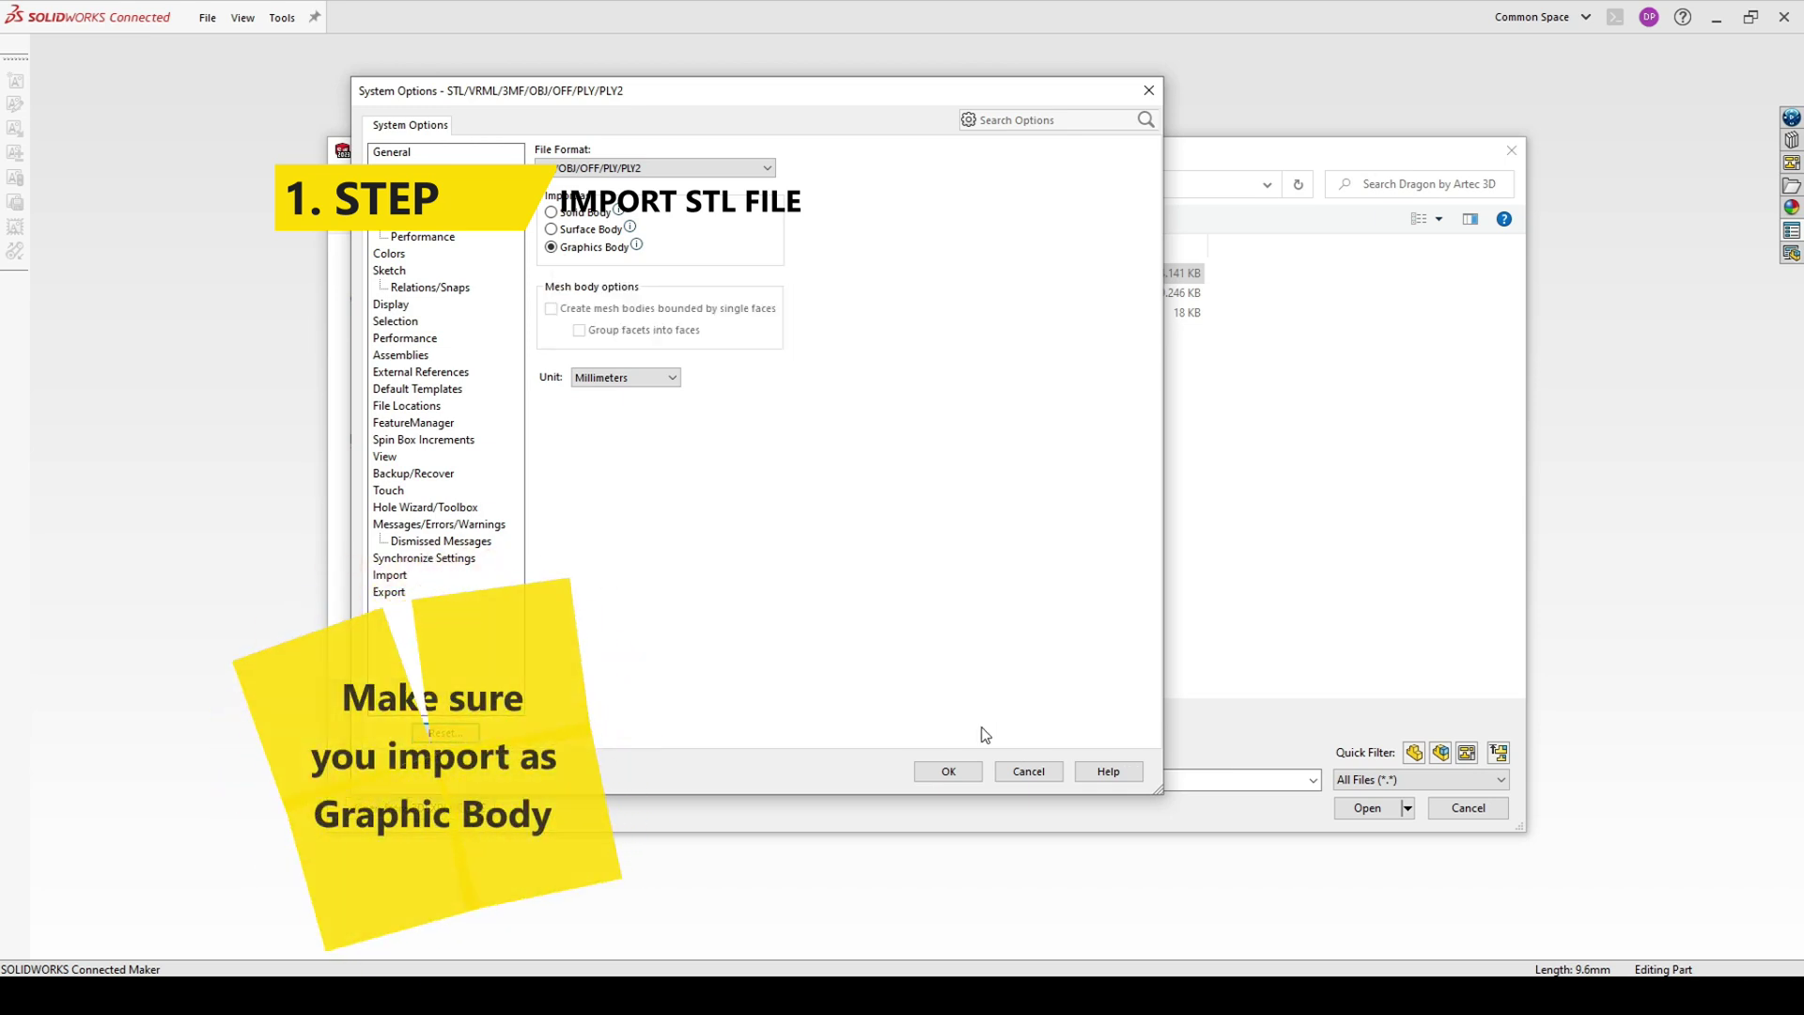
click(950, 771)
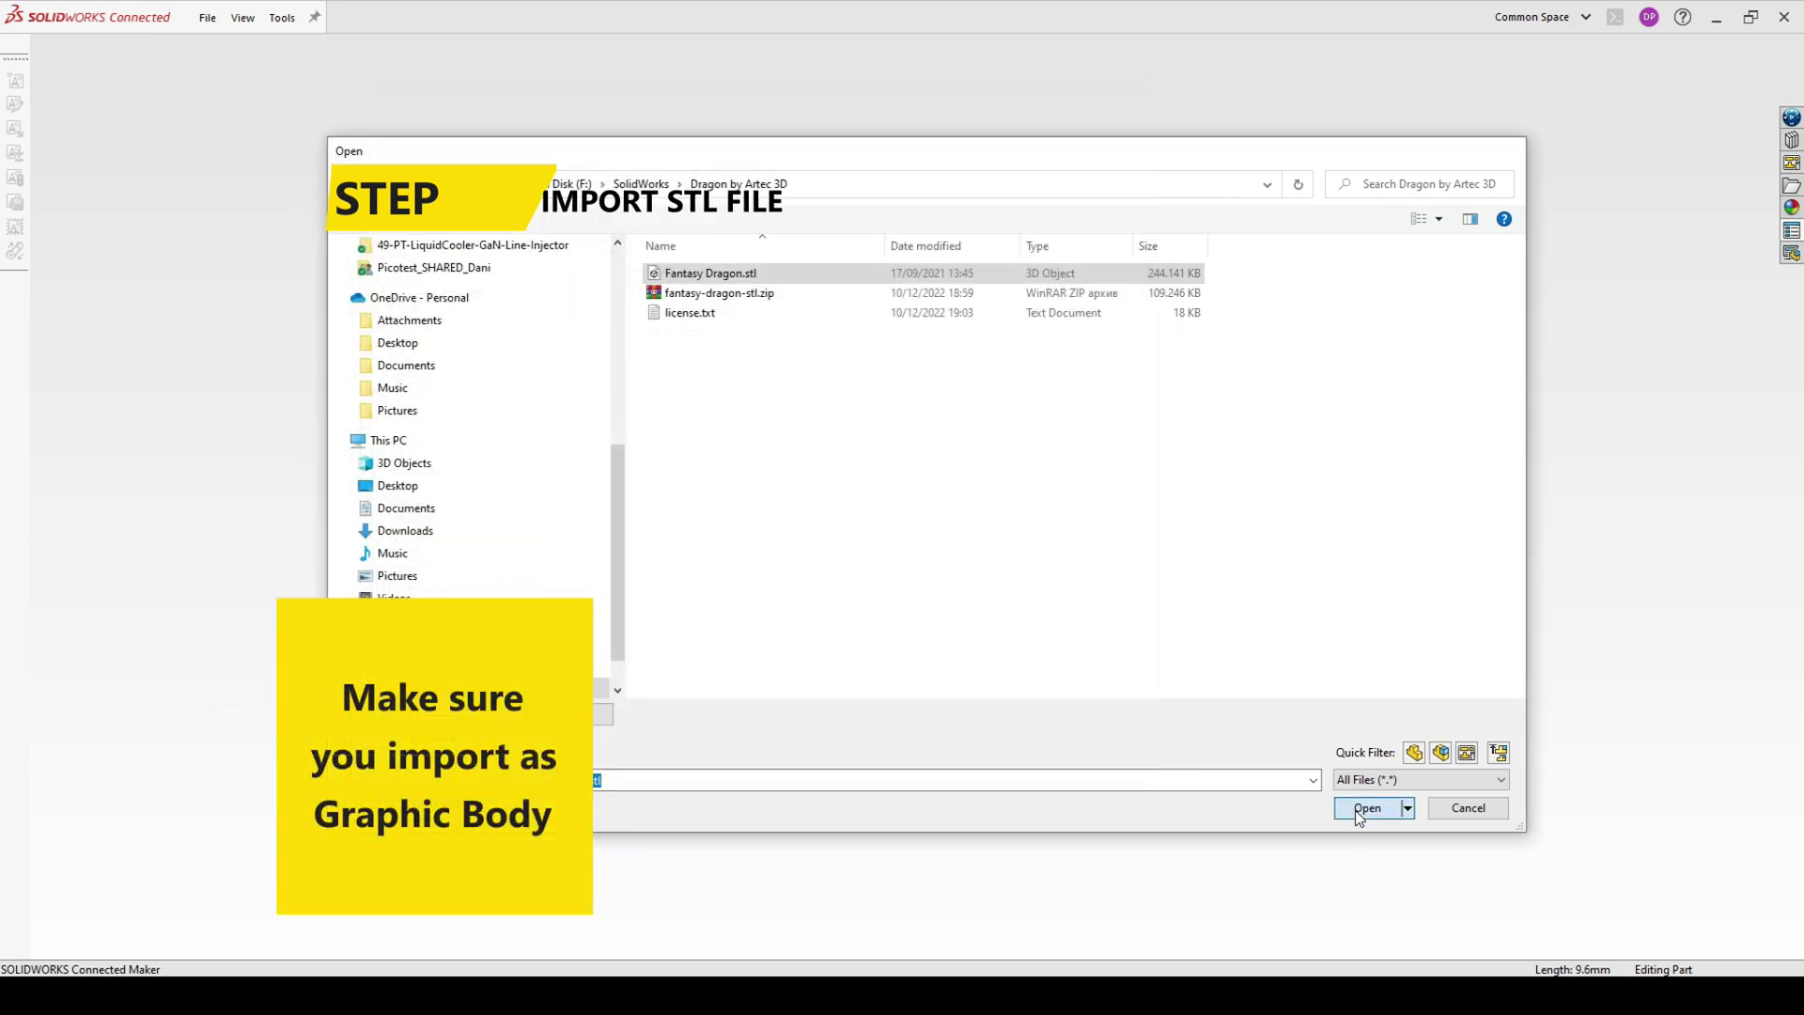
click(1367, 809)
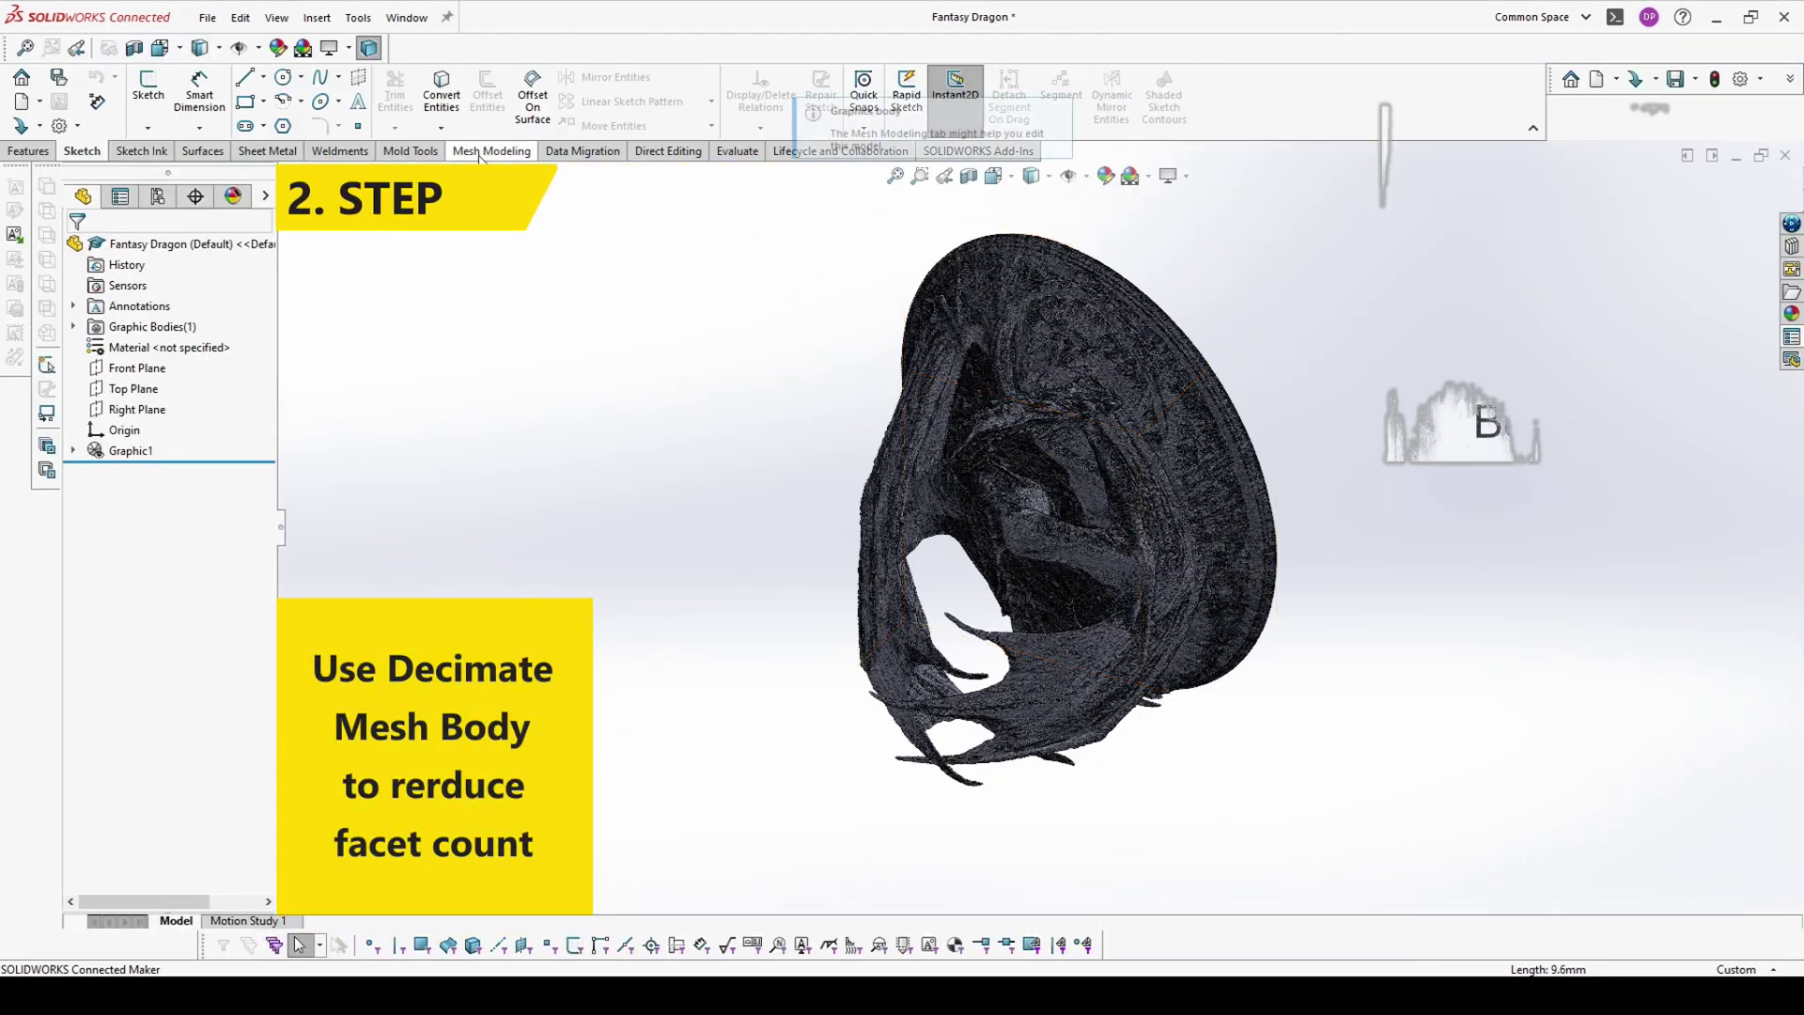
Decimate the dragon graphics body by 65%, from 5,000,000 to about 1,750,000 facets
click(479, 152)
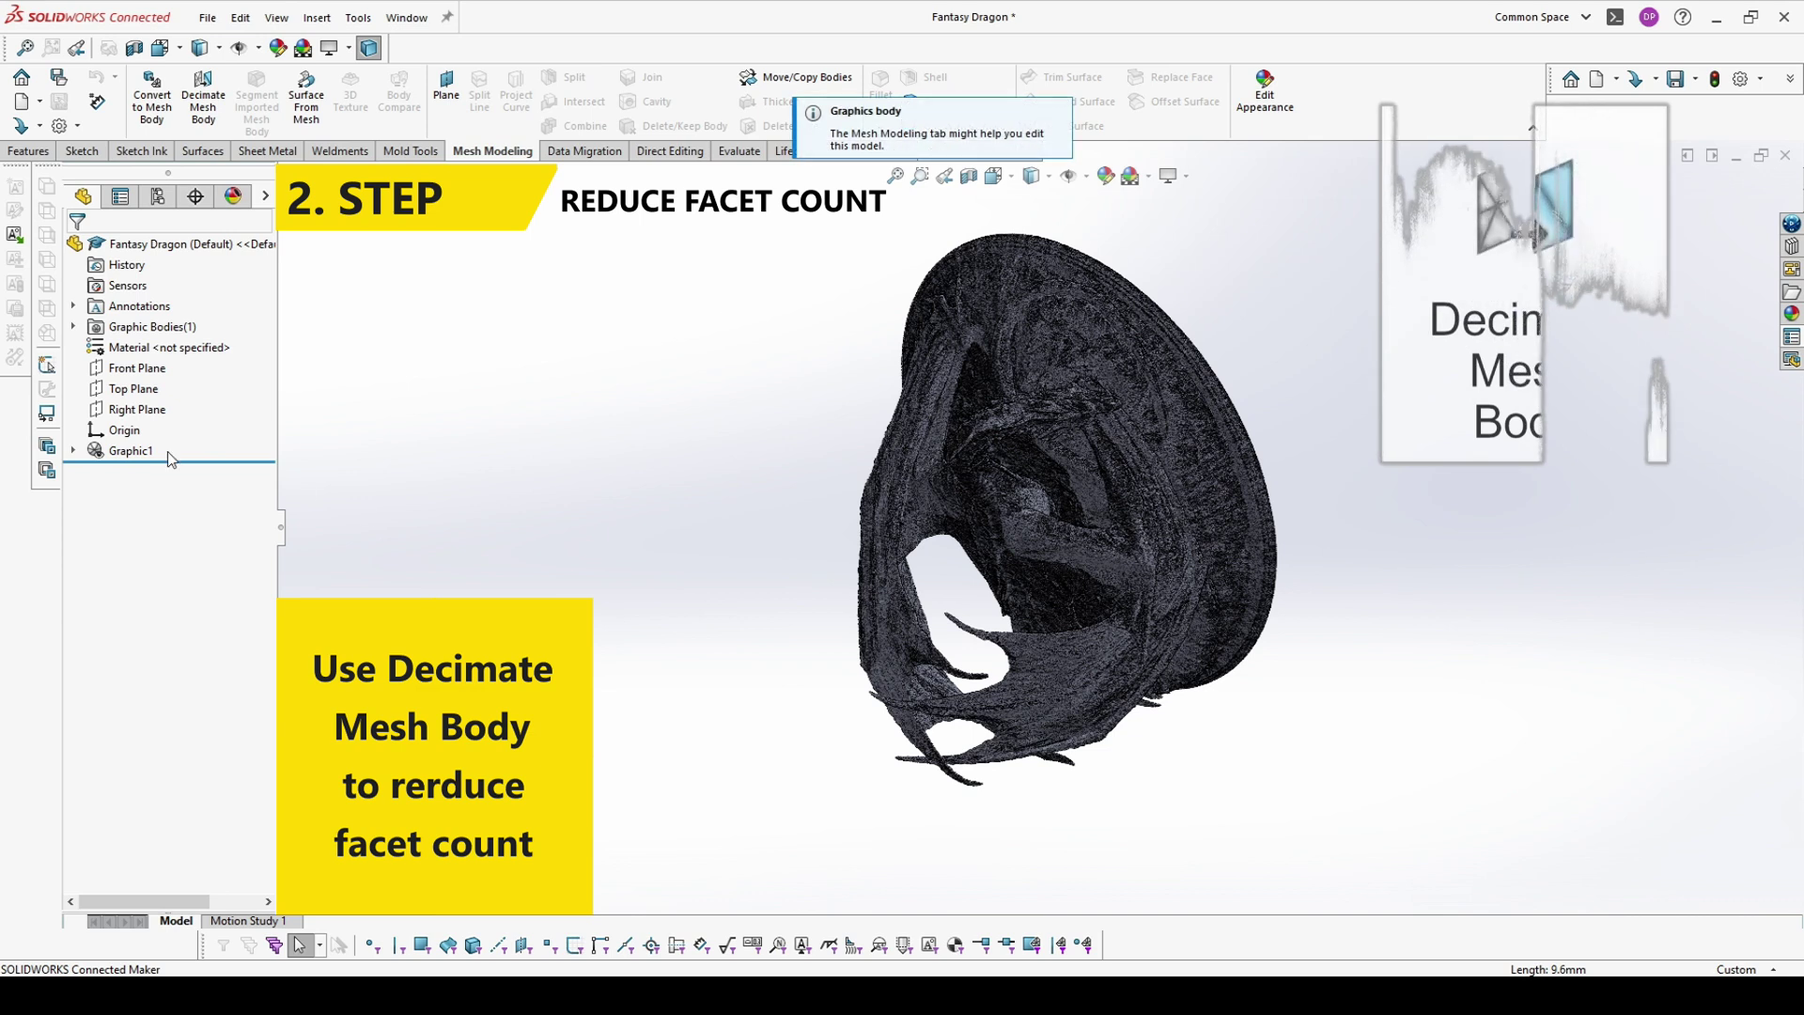
click(202, 97)
click(1030, 481)
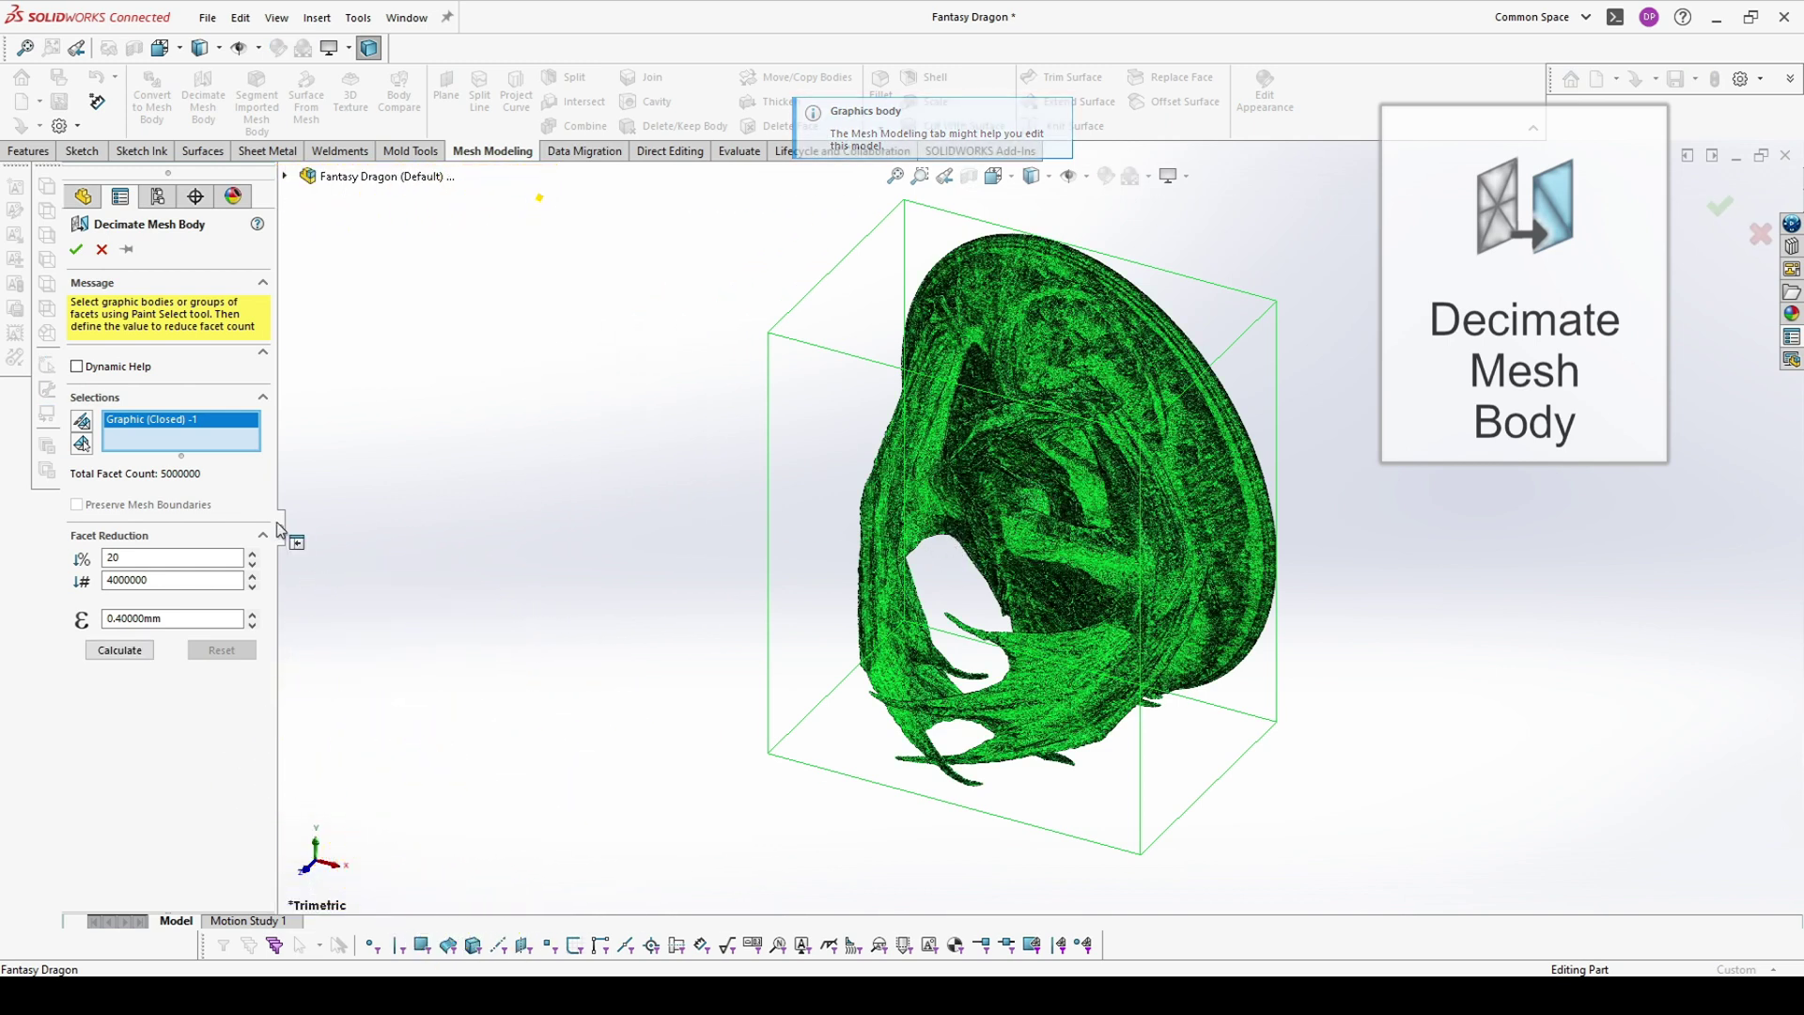
double_click(169, 558)
text(65)
key(Tab)
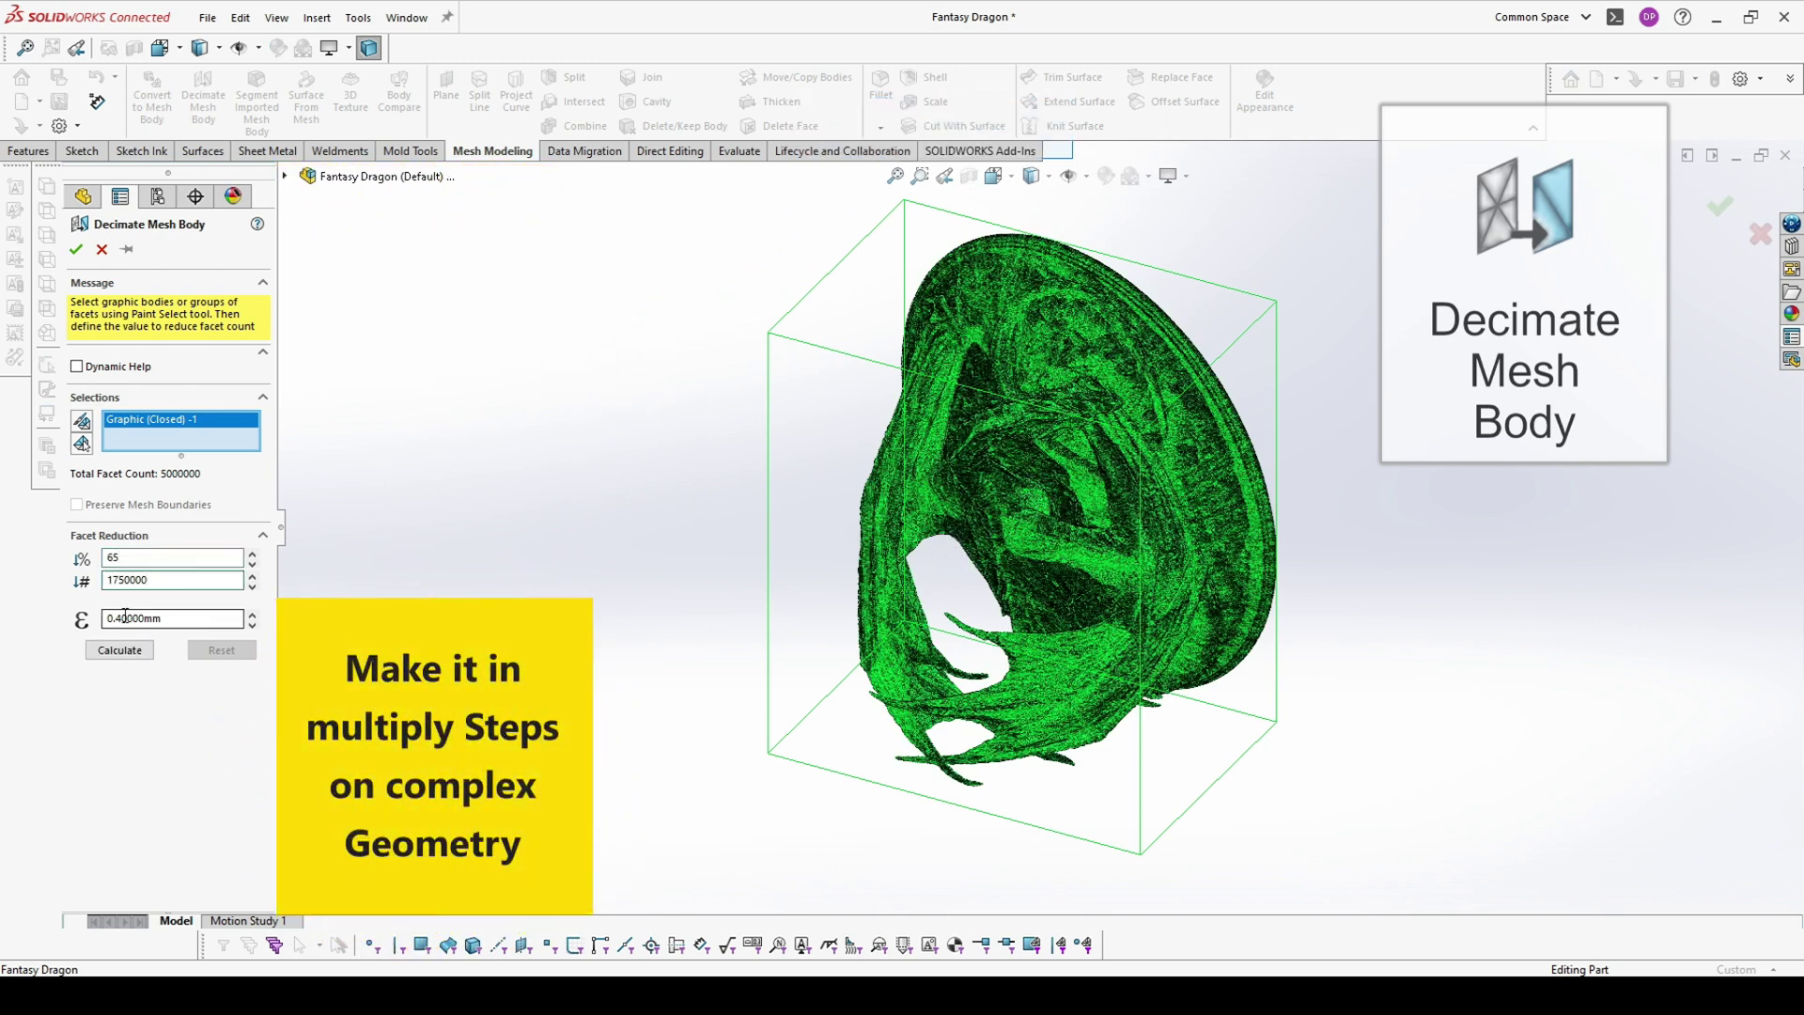
click(76, 249)
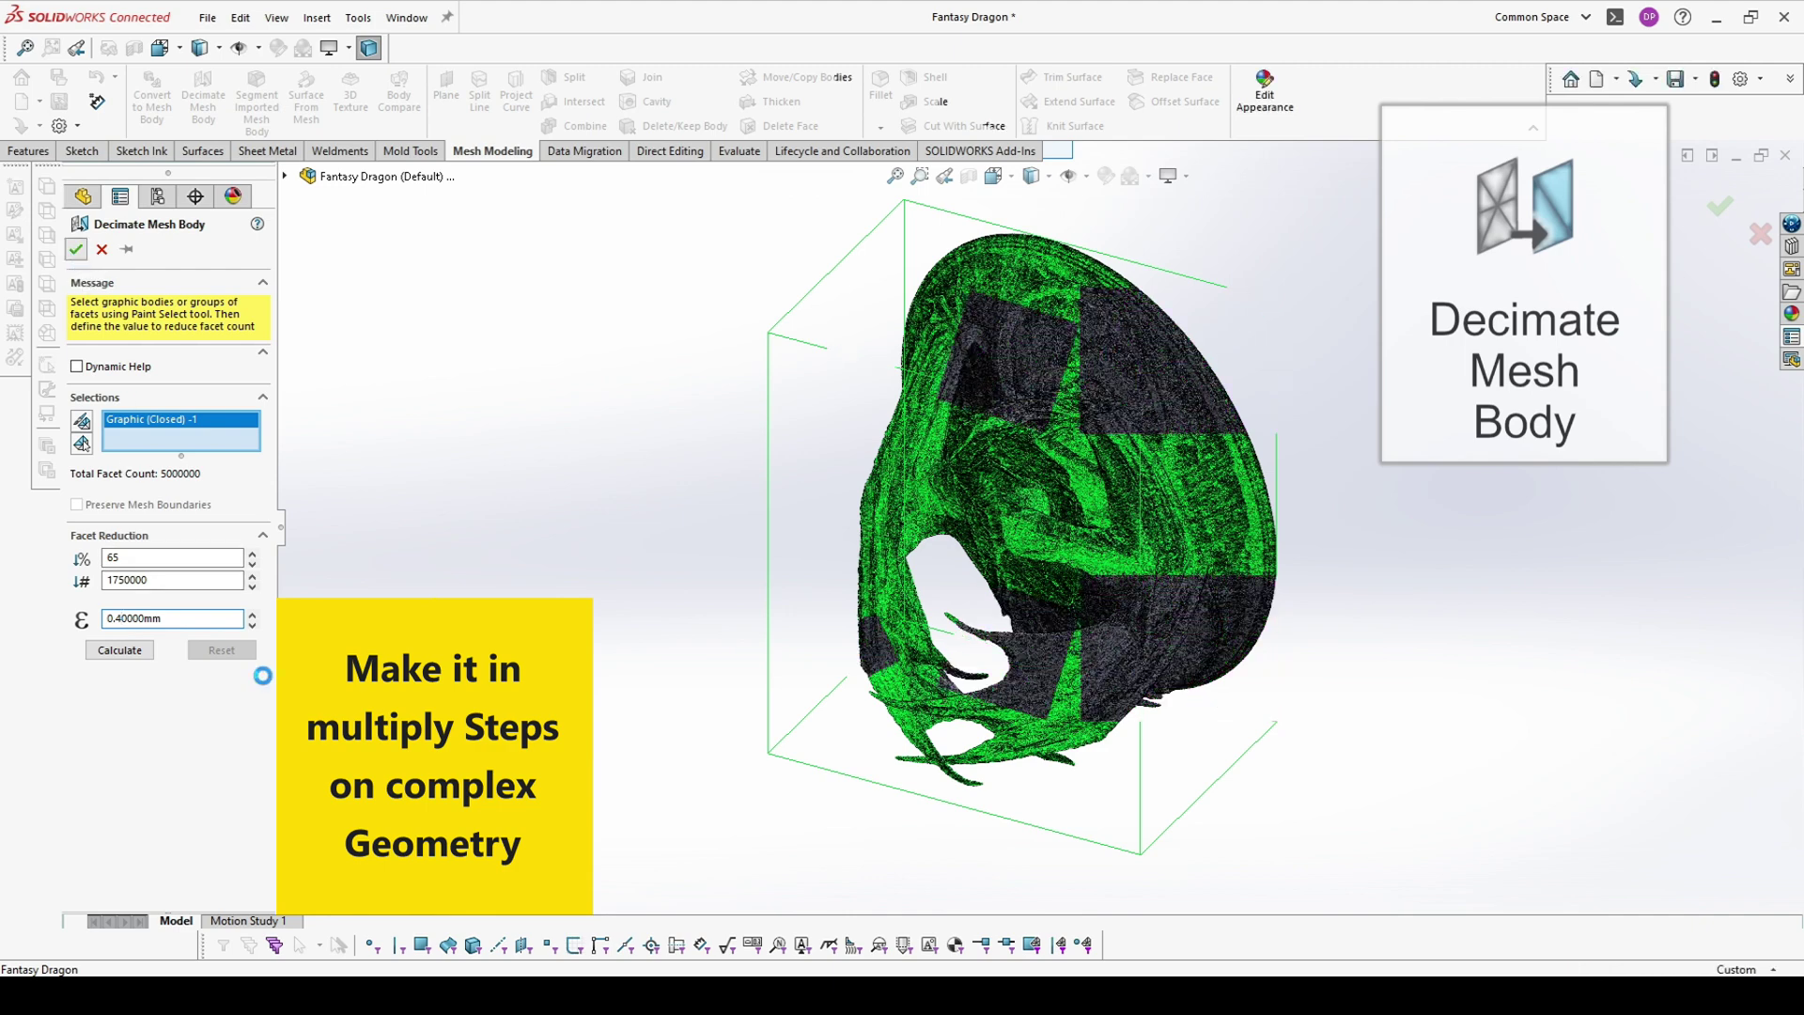
mouse_move(553, 436)
middle_down()
mouse_move(909, 499)
mouse_move(860, 518)
middle_up()
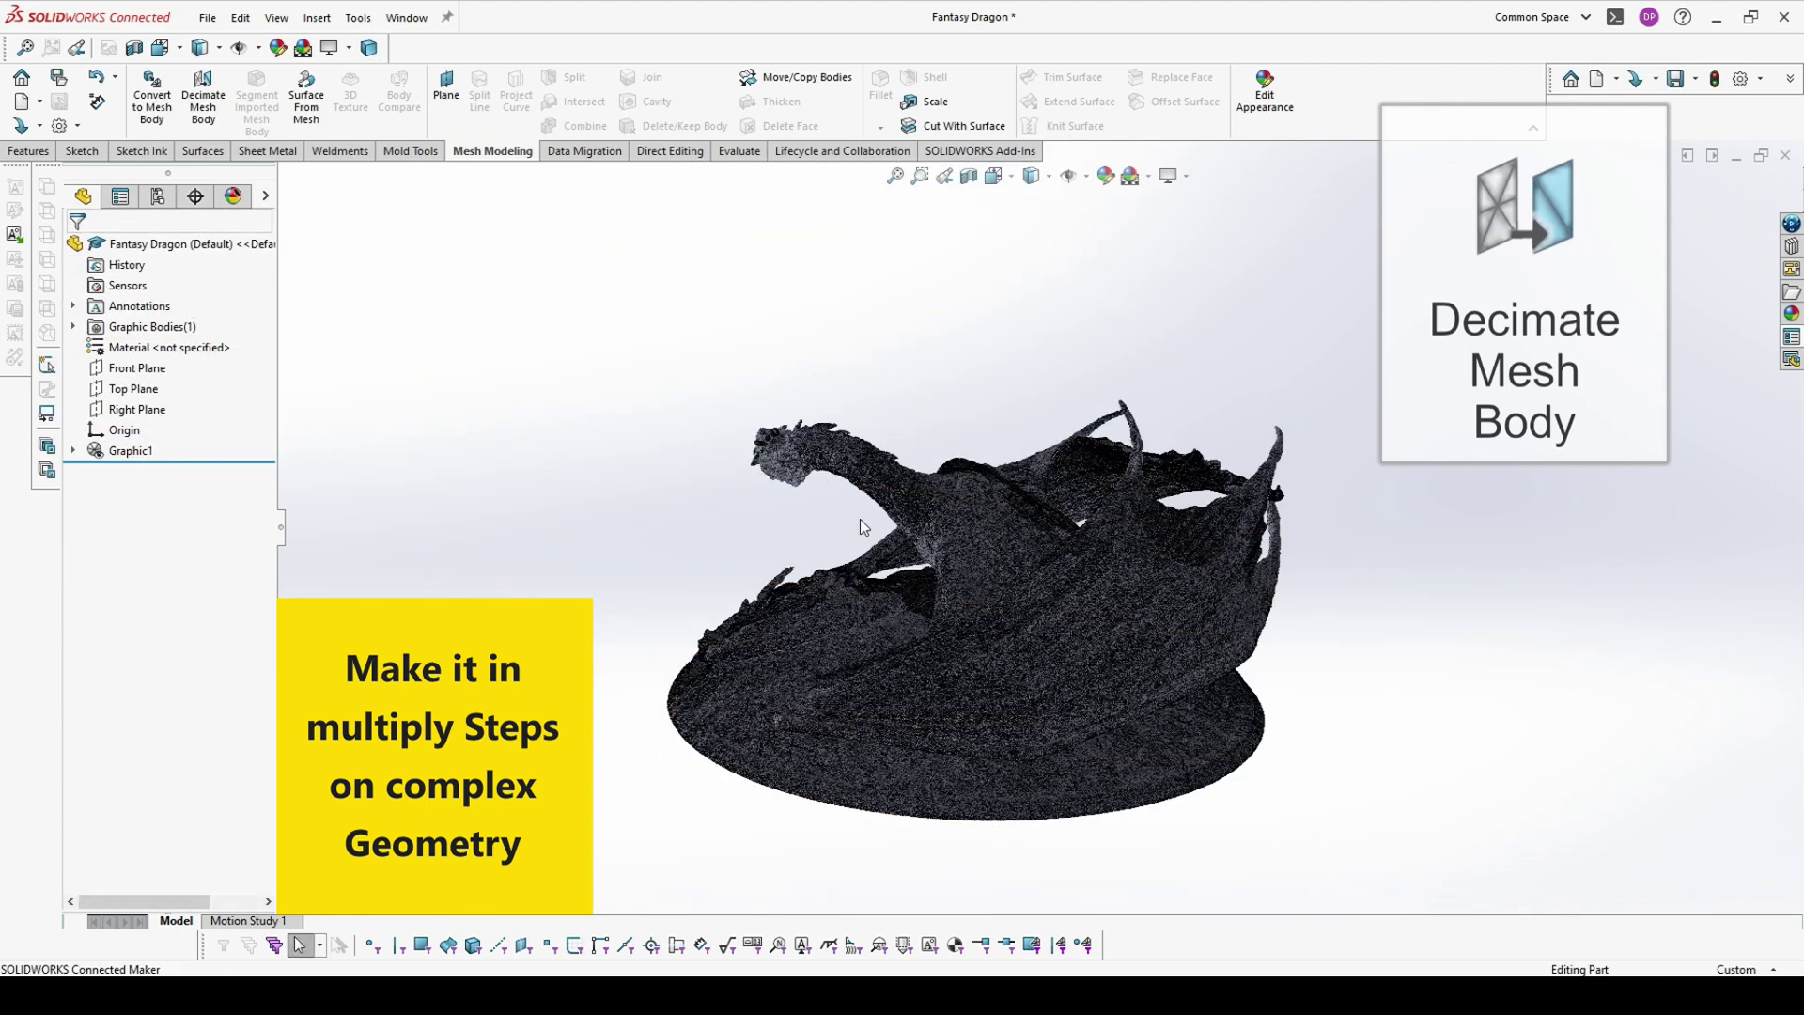
click(860, 519)
Paint-select the dragon's flat base facets and decimate them by 50%
click(201, 103)
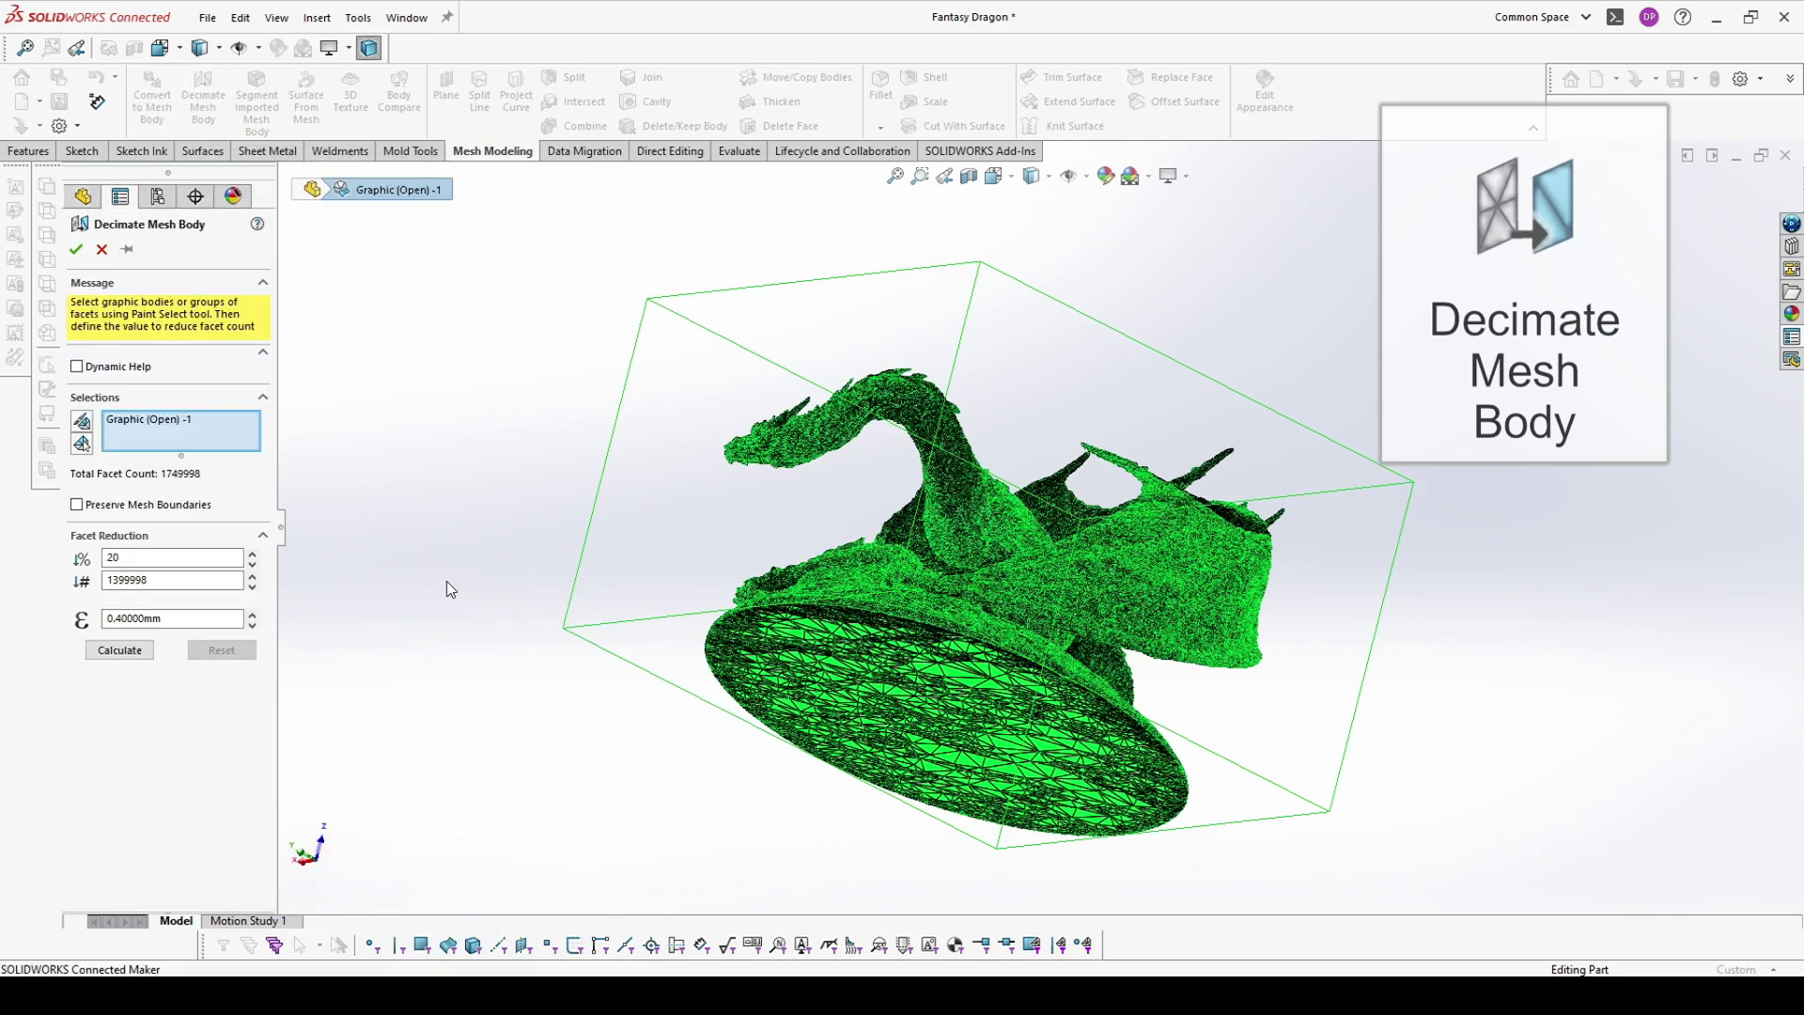
right_click(150, 436)
click(188, 478)
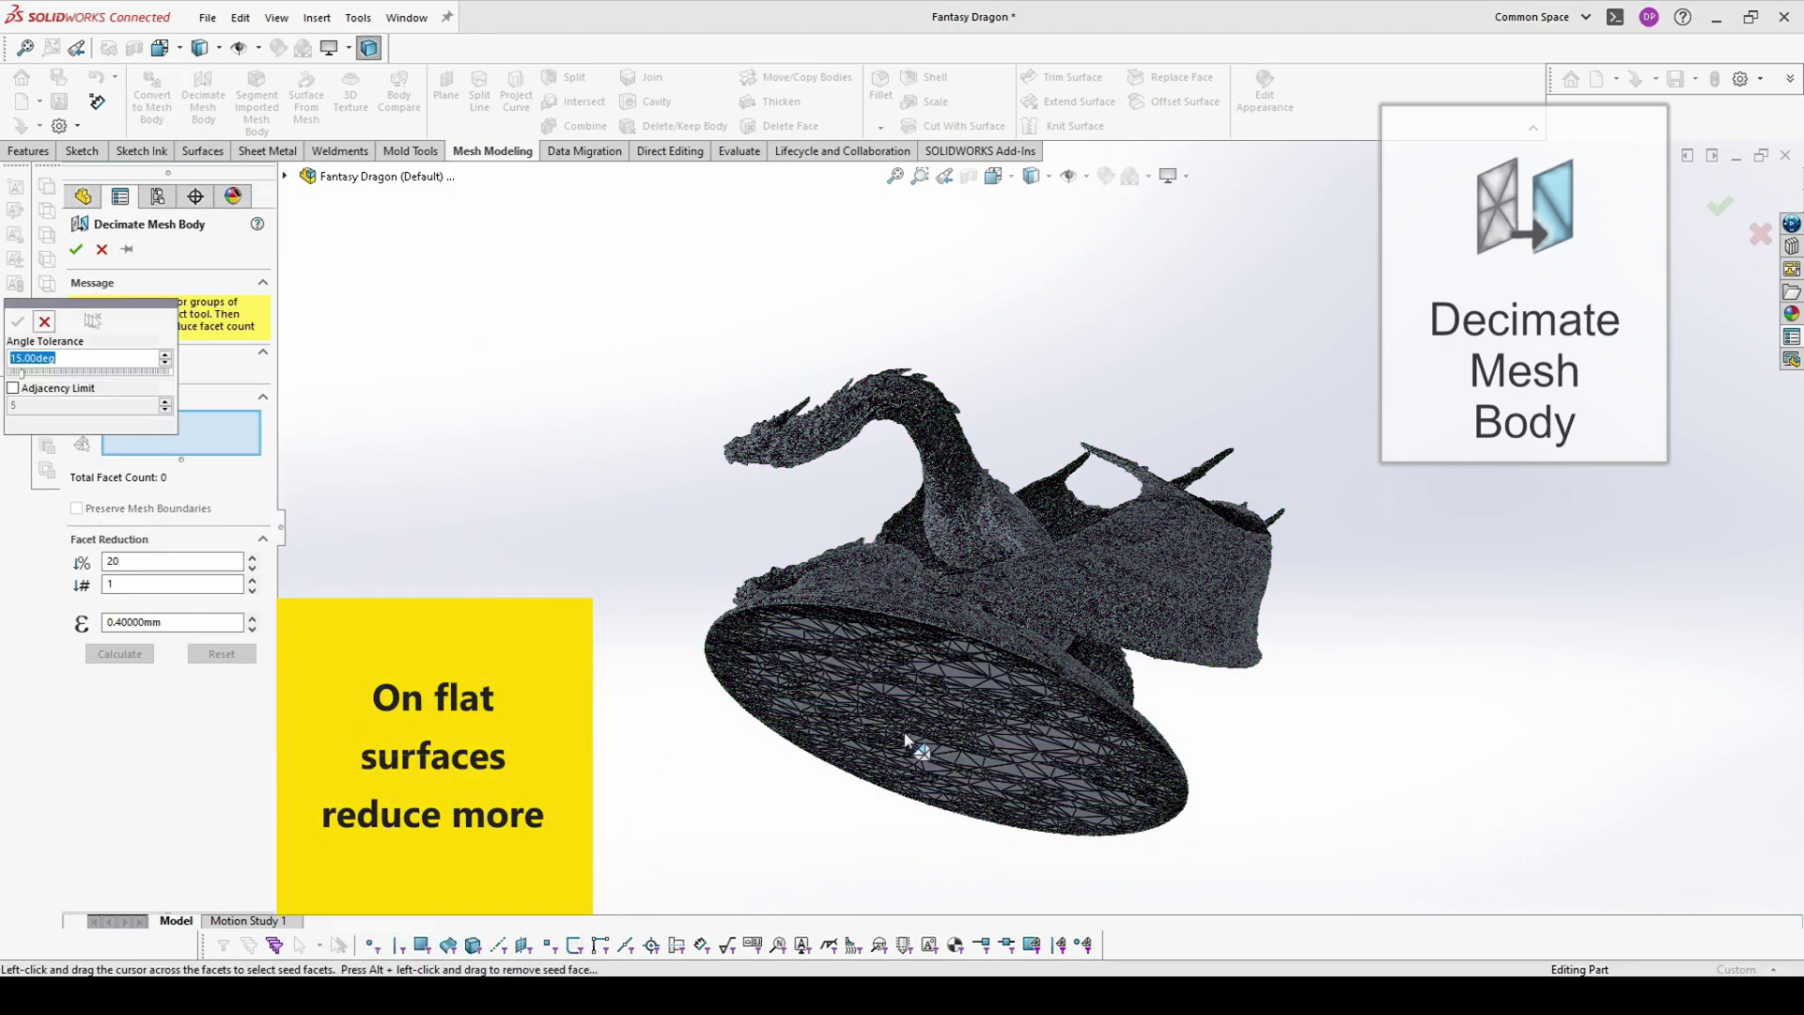
drag(935, 705, 947, 668)
mouse_move(947, 668)
middle_down()
mouse_move(1047, 576)
mouse_move(999, 596)
middle_up()
click(17, 320)
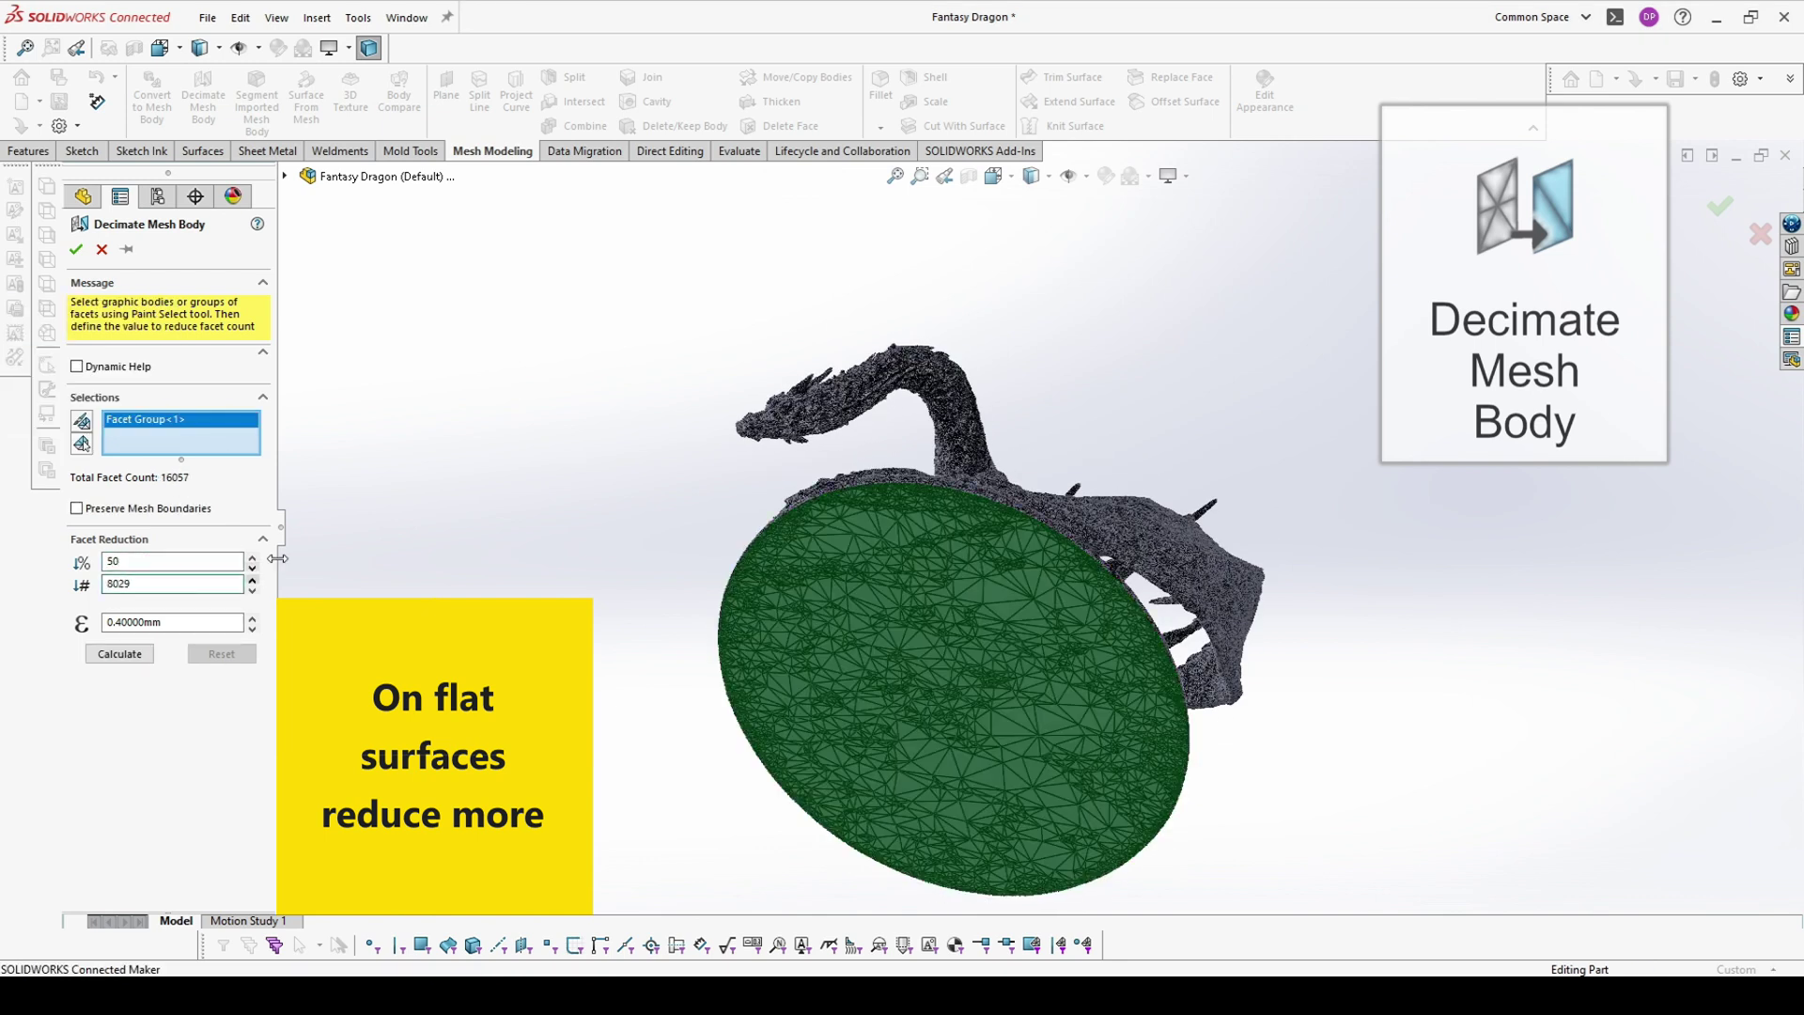
key(Escape)
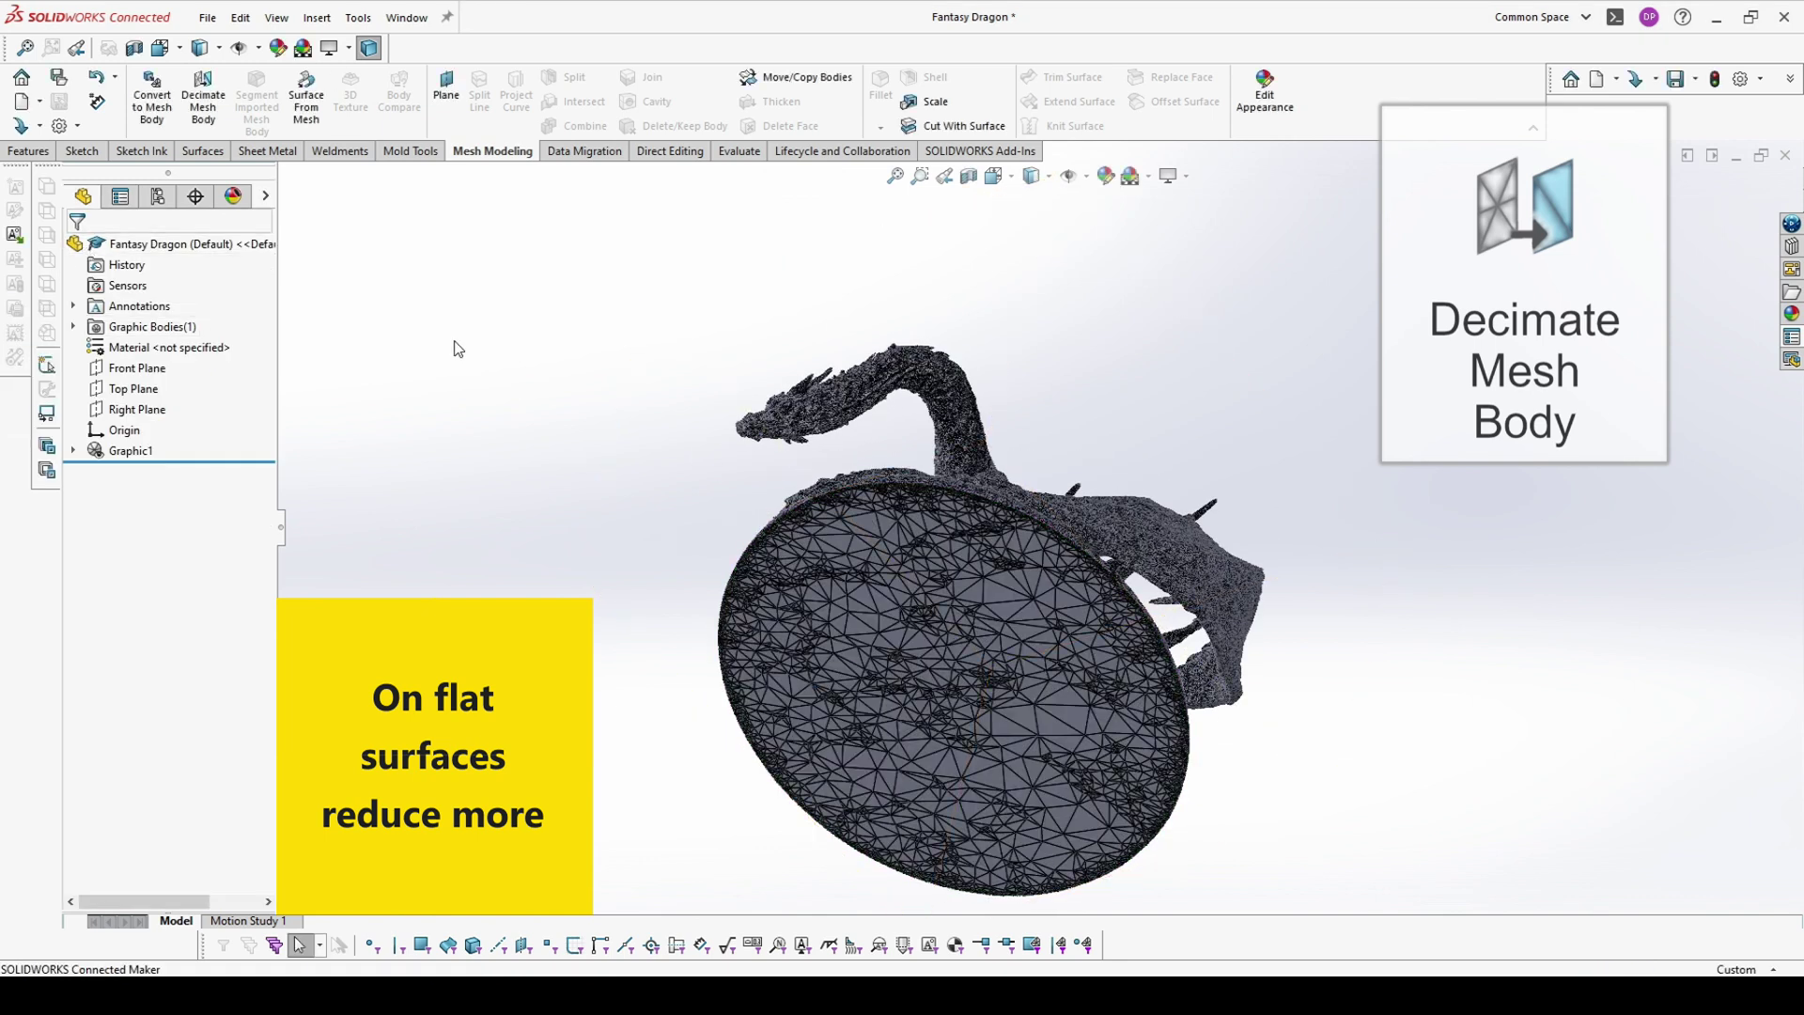
Decimate the base facets by another 50%
click(201, 104)
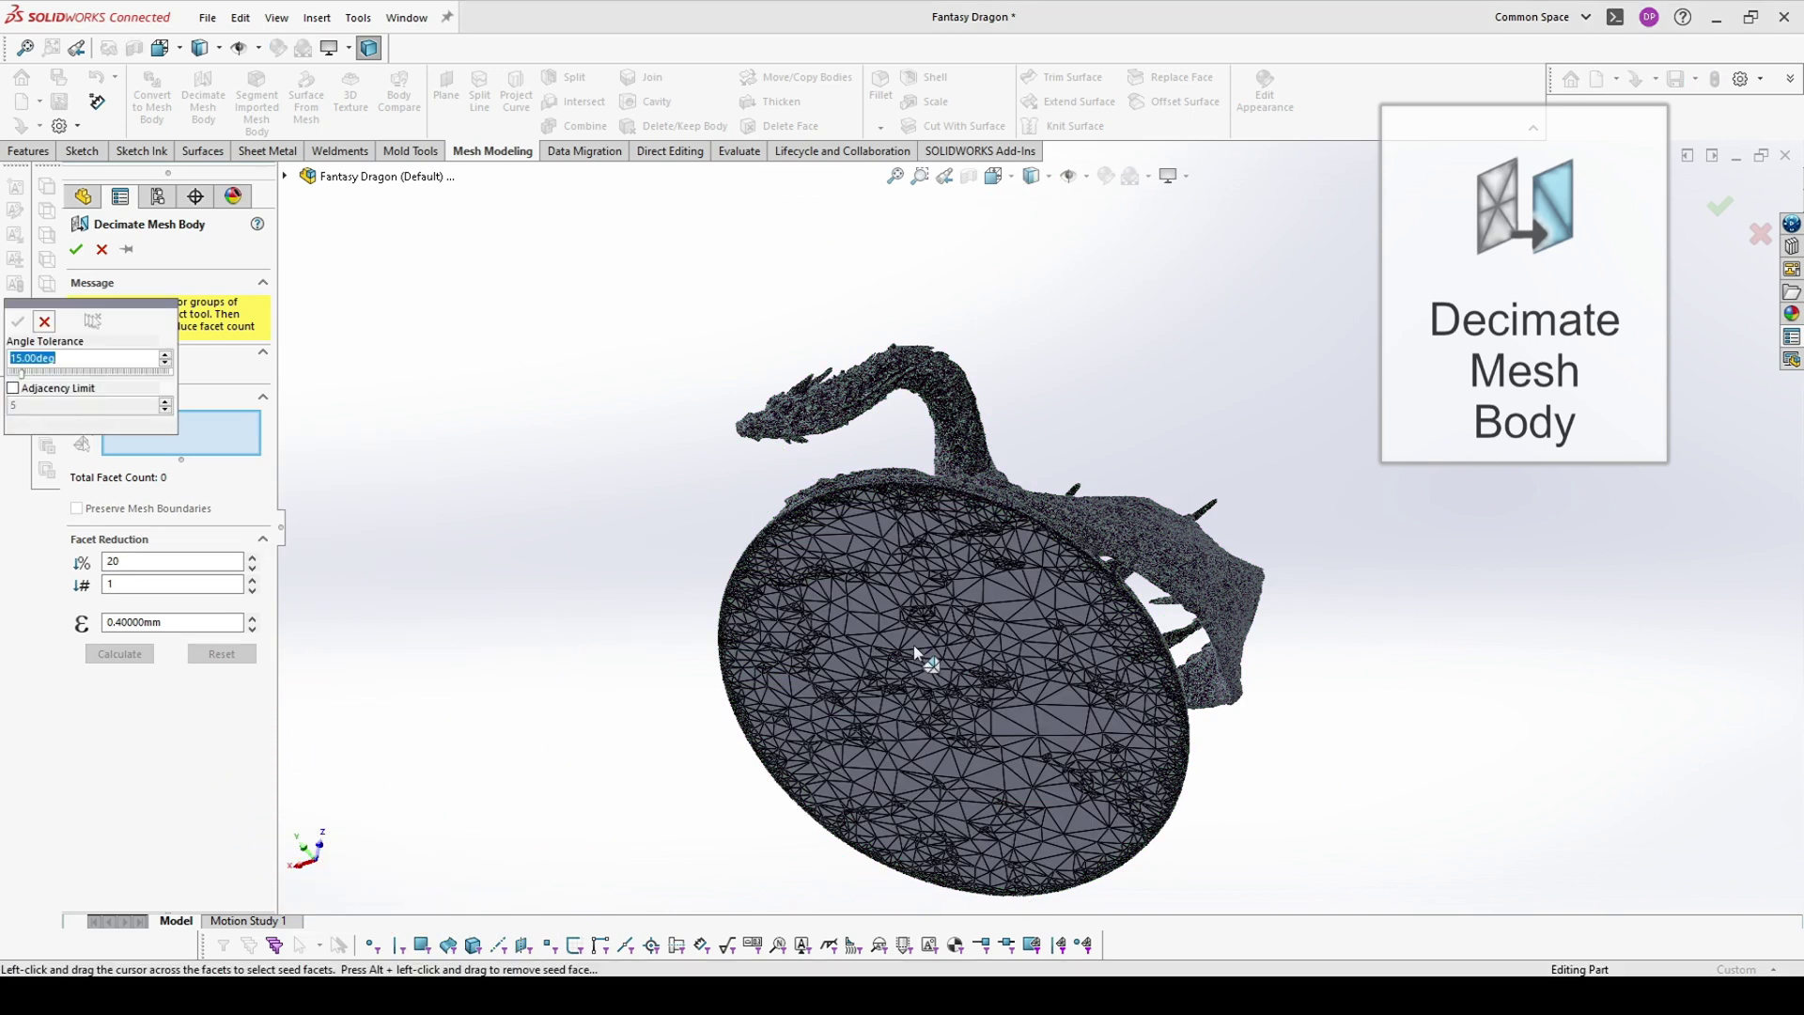
click(17, 320)
double_click(149, 561)
text(50)
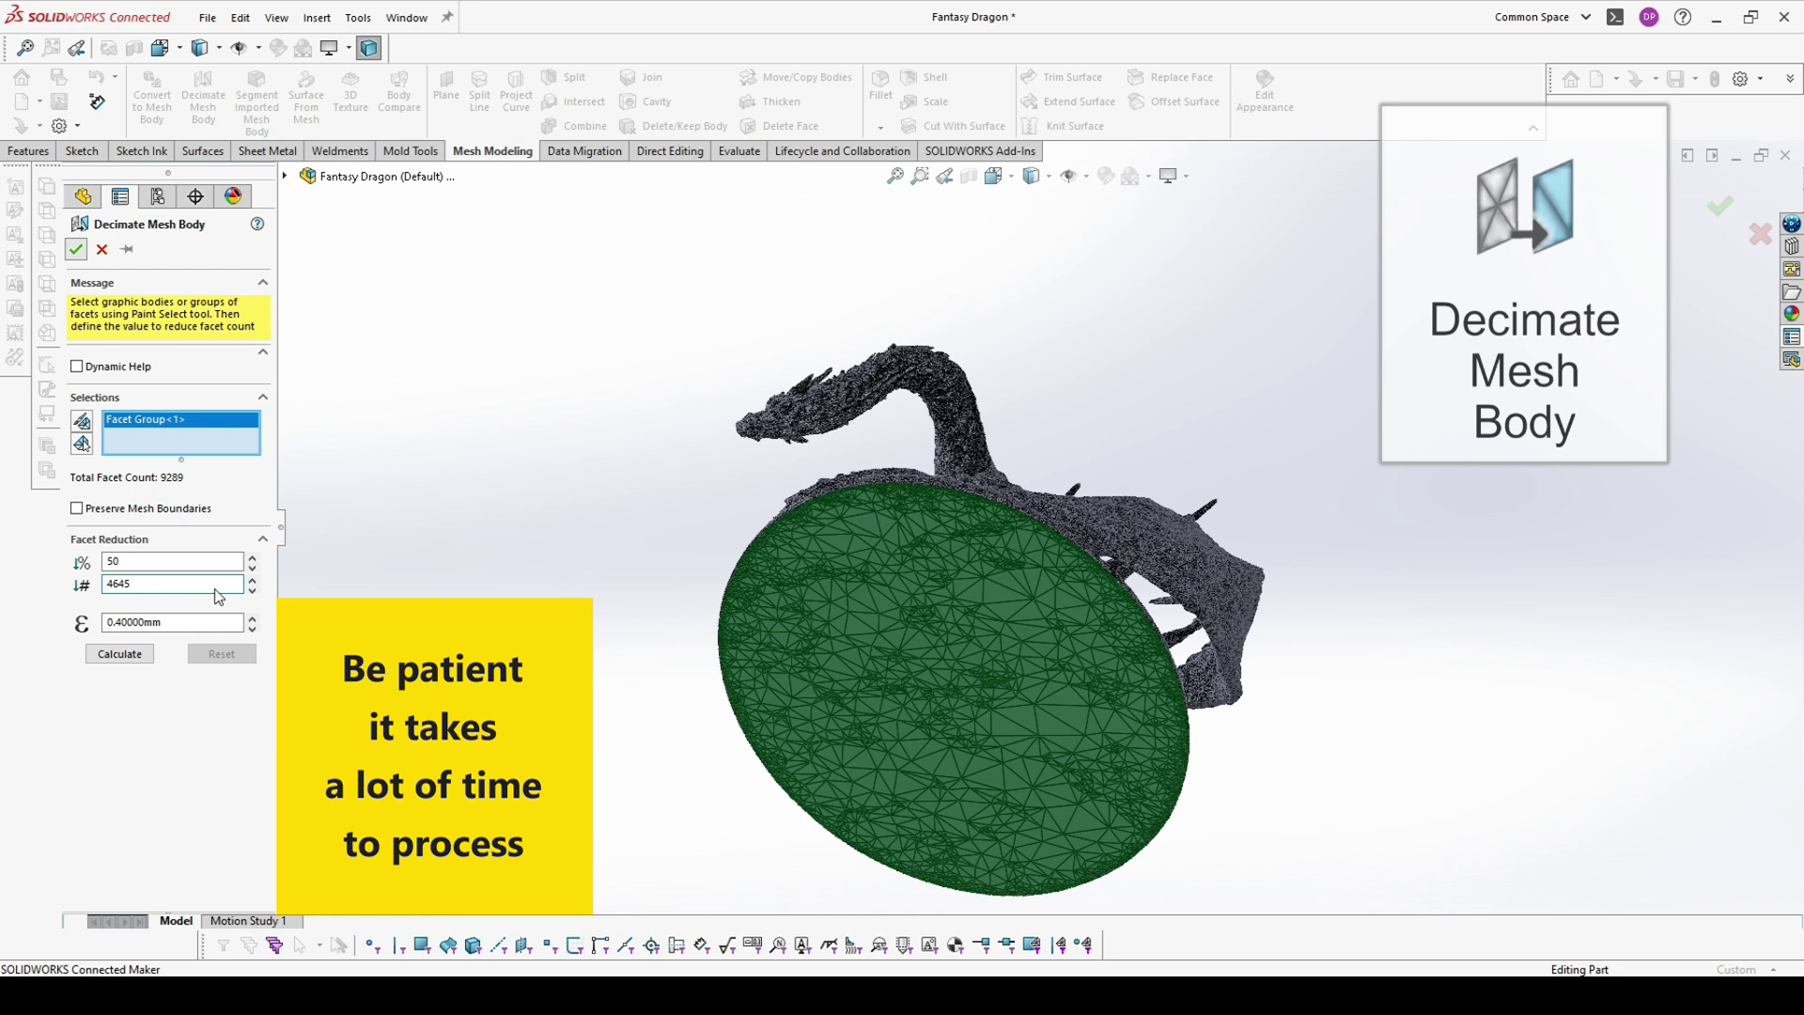
key(Escape)
Decimate the base by 80% with Preserve Mesh Boundaries on, leaving 1090 facets
key(Return)
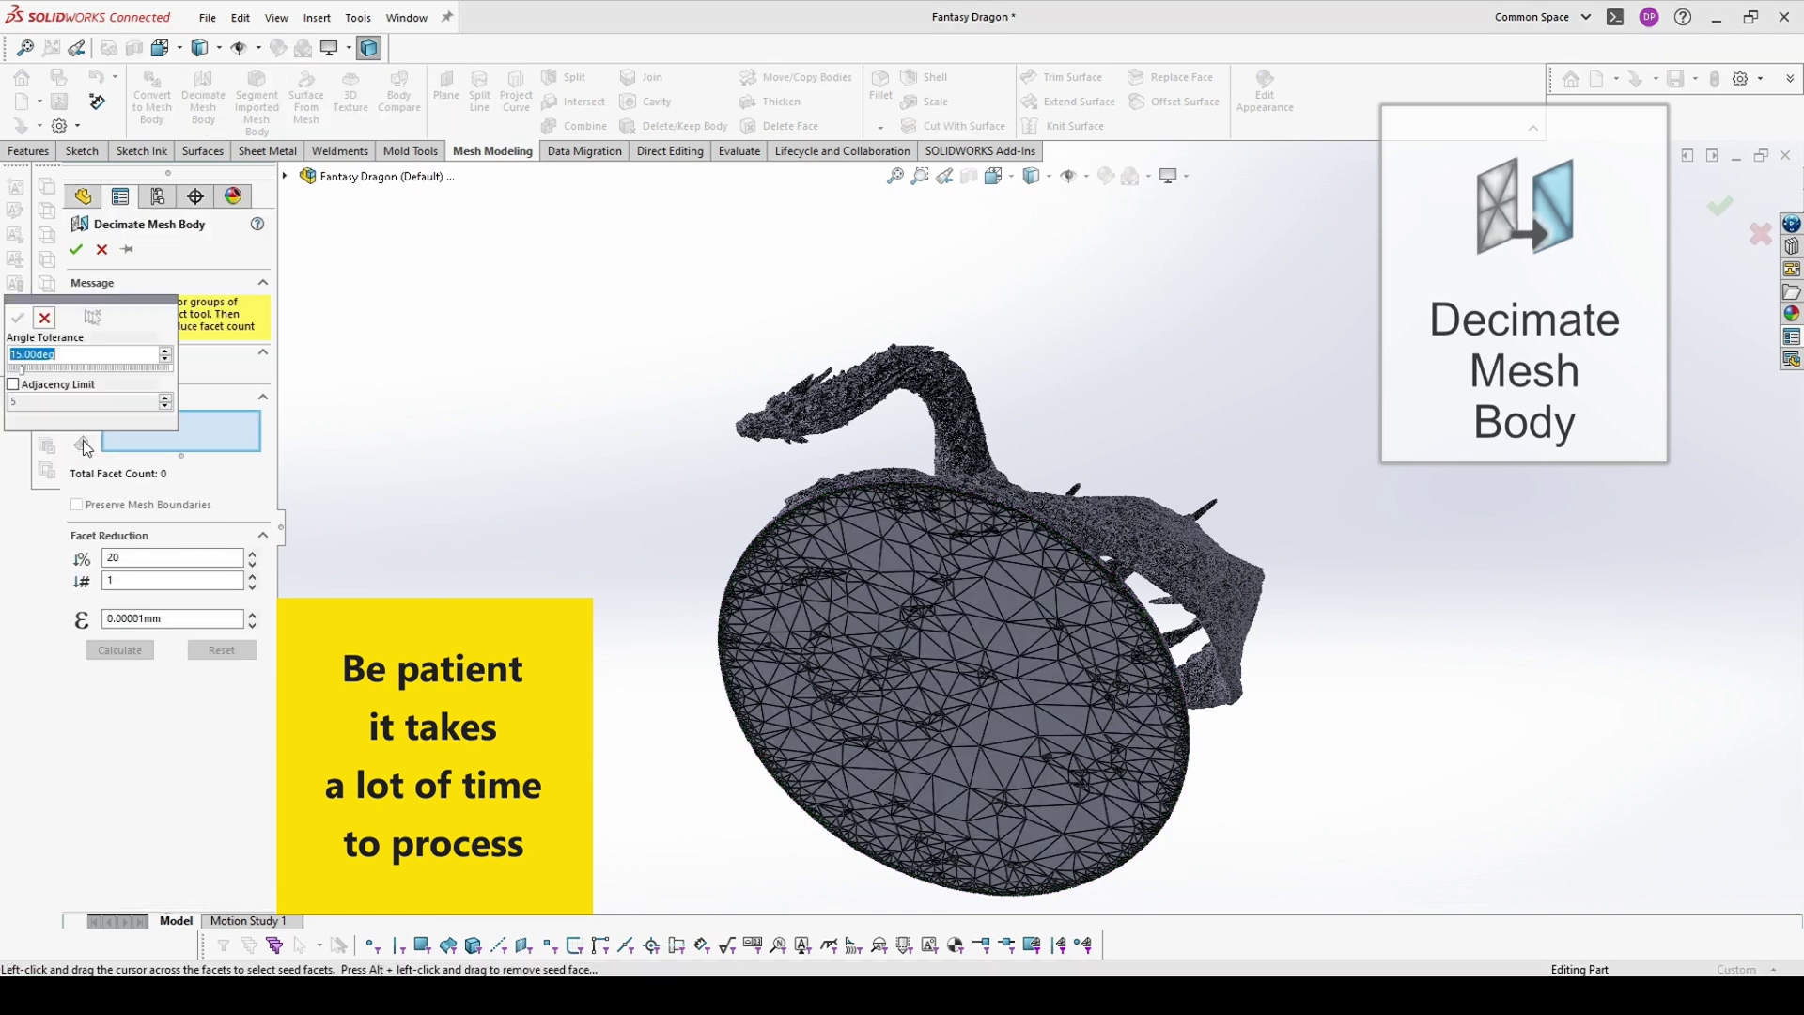
click(860, 629)
click(17, 318)
click(76, 505)
double_click(169, 558)
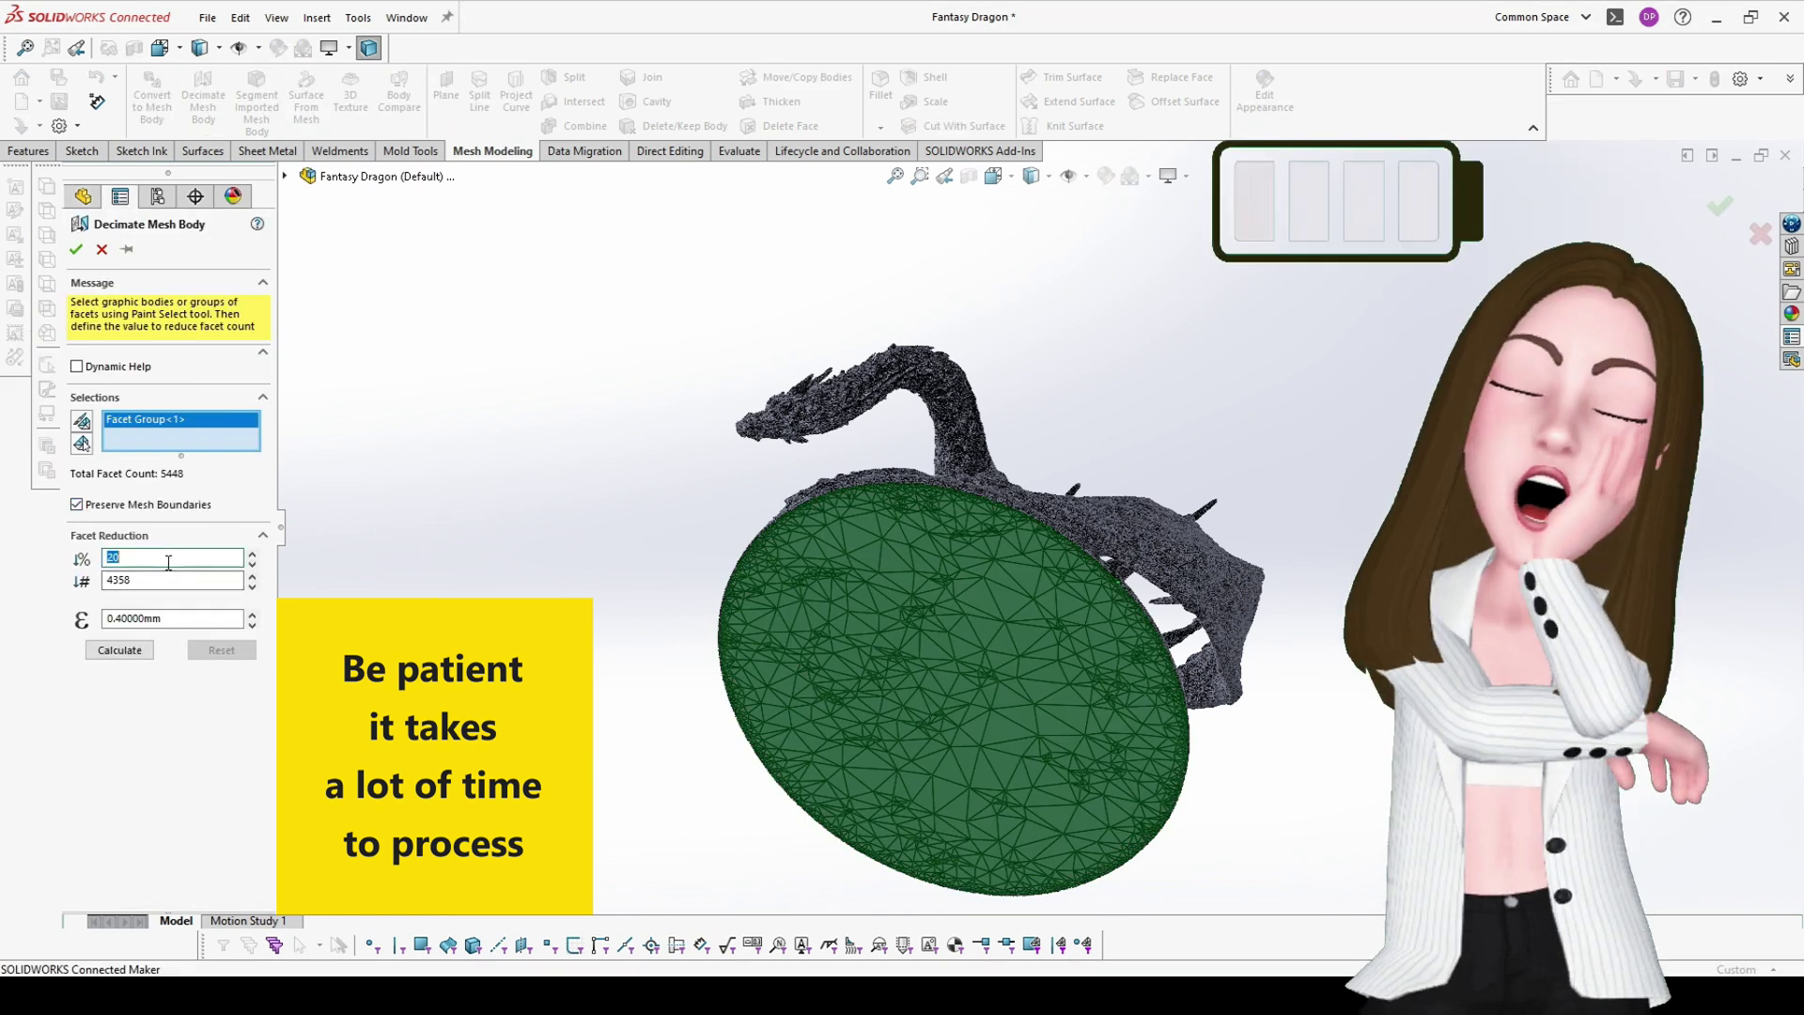
text(80)
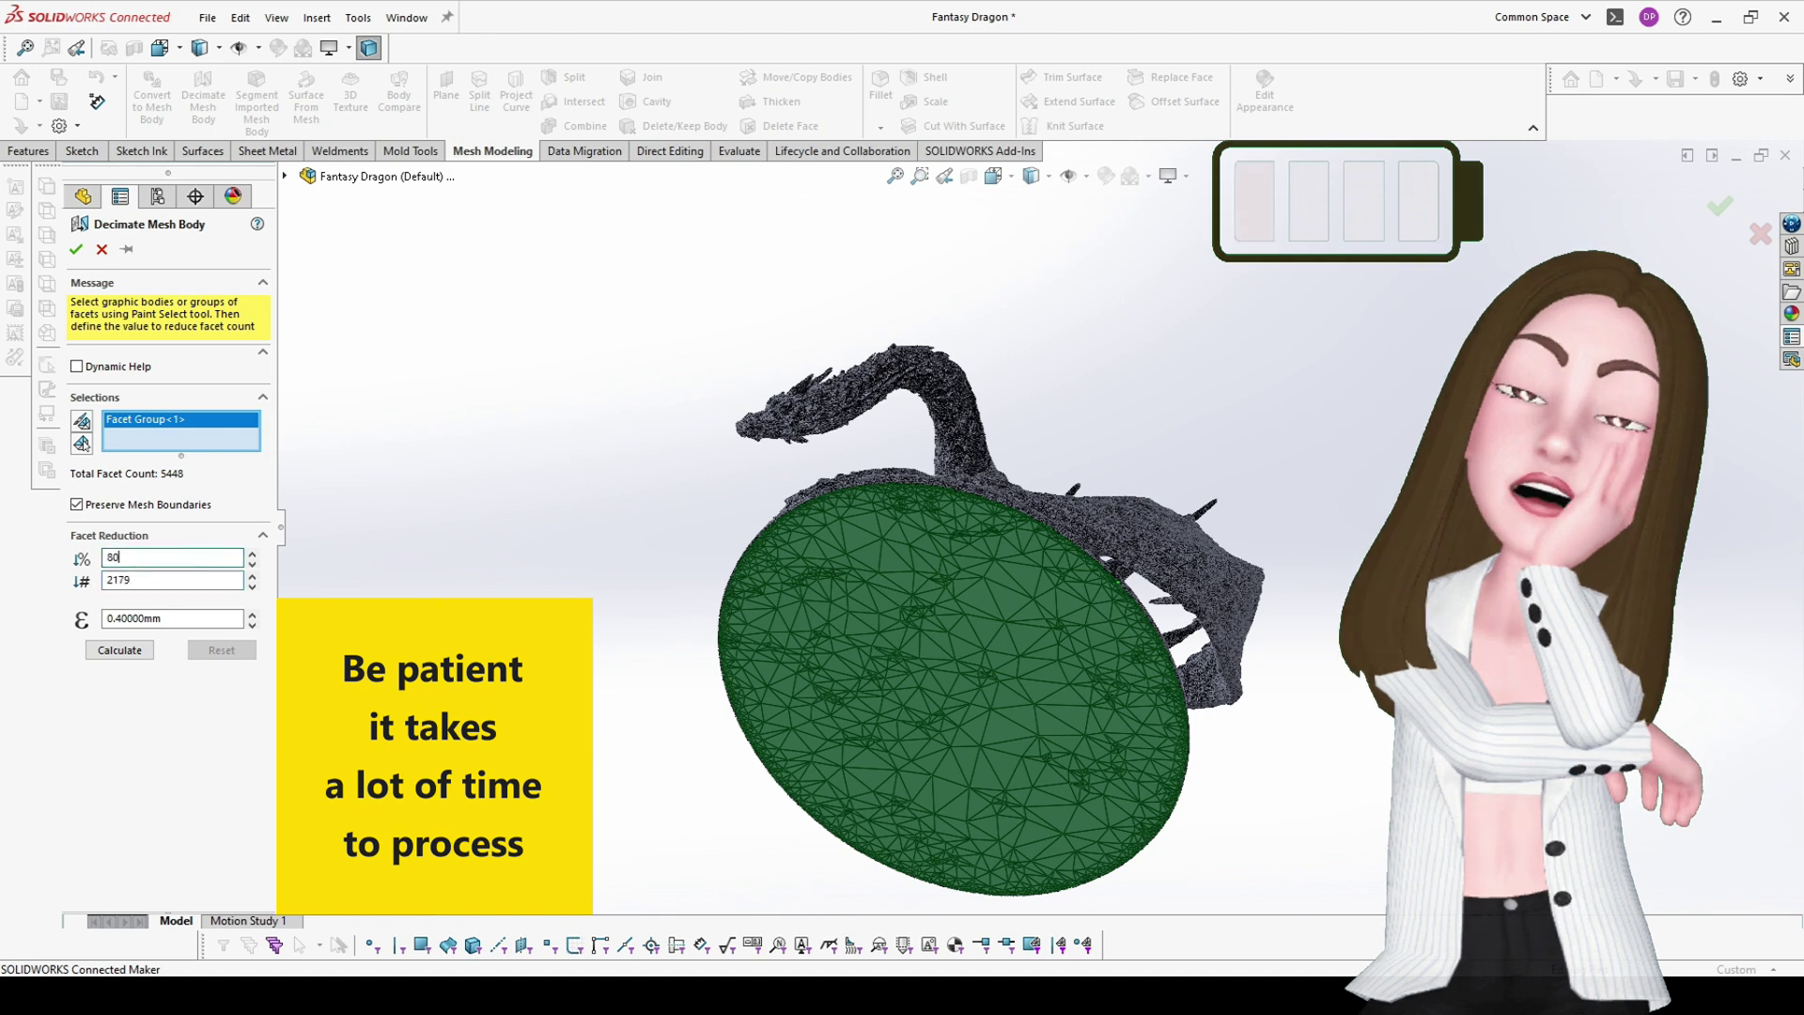
click(78, 248)
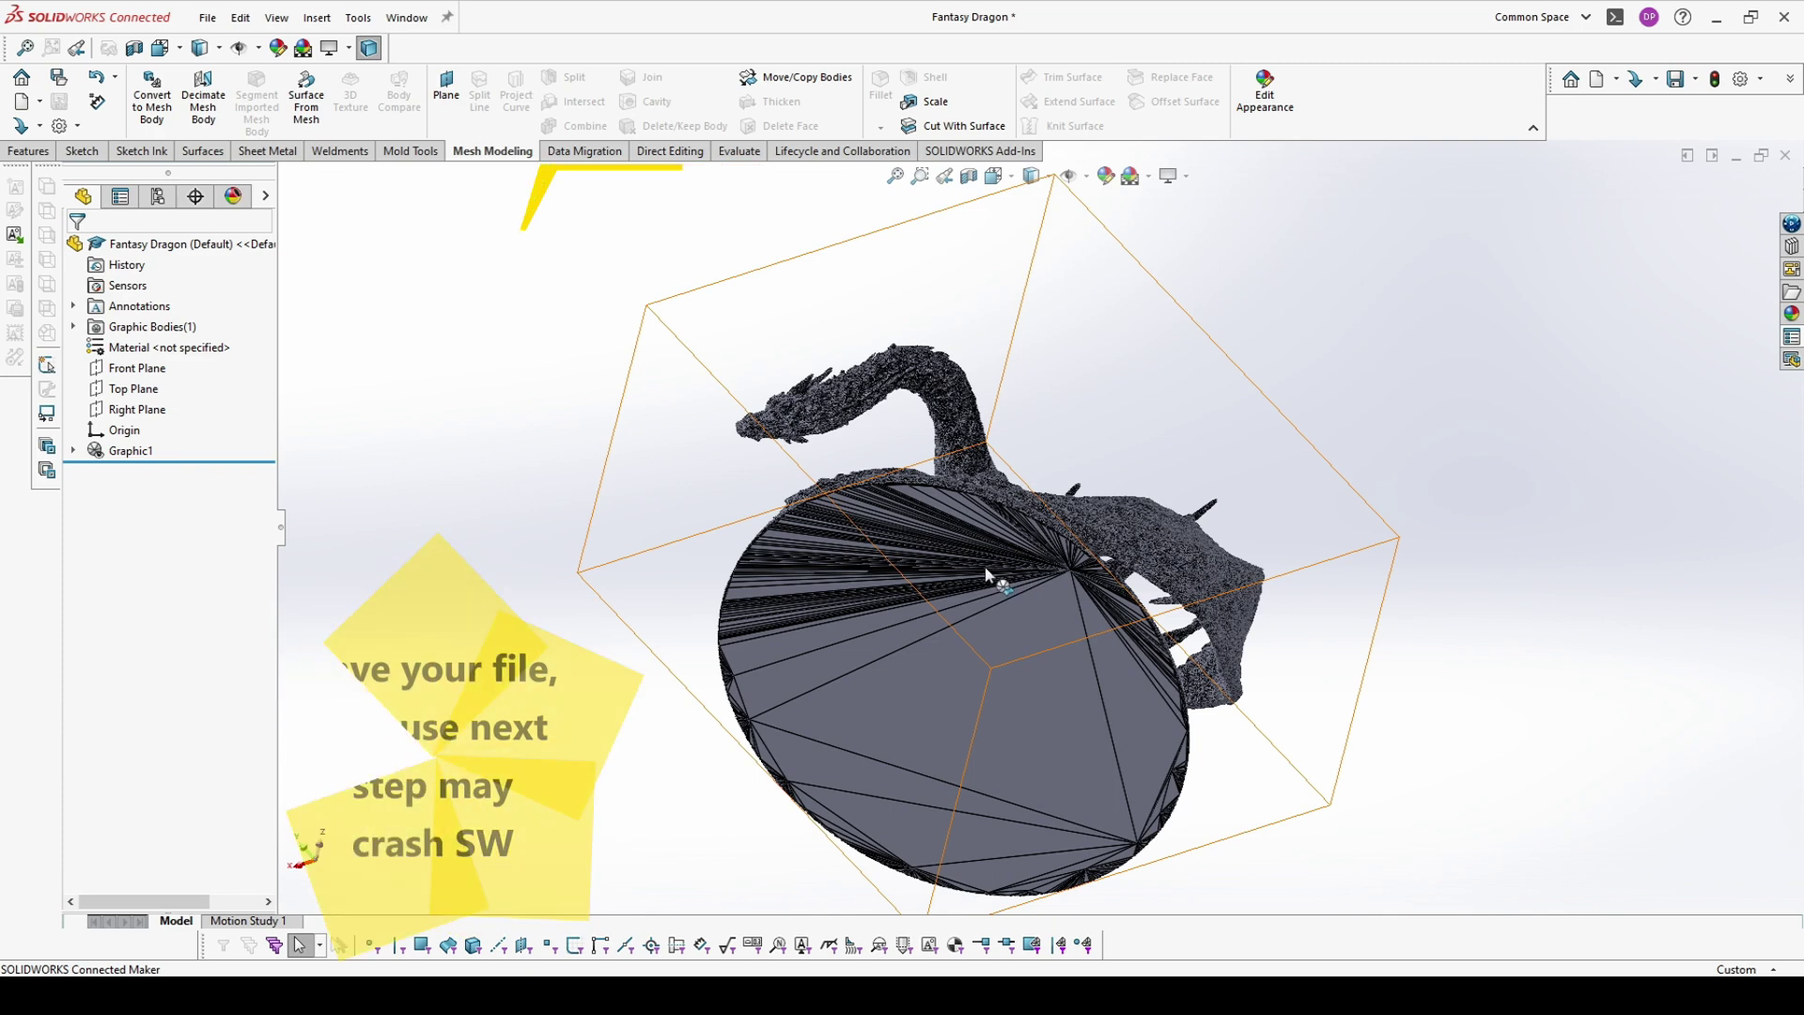
Save the decimated dragon as Fantasy Dragon.SLDPRT in the Dragon by Artec 3D folder
mouse_move(856, 736)
middle_down()
mouse_move(979, 673)
mouse_move(1035, 363)
middle_up()
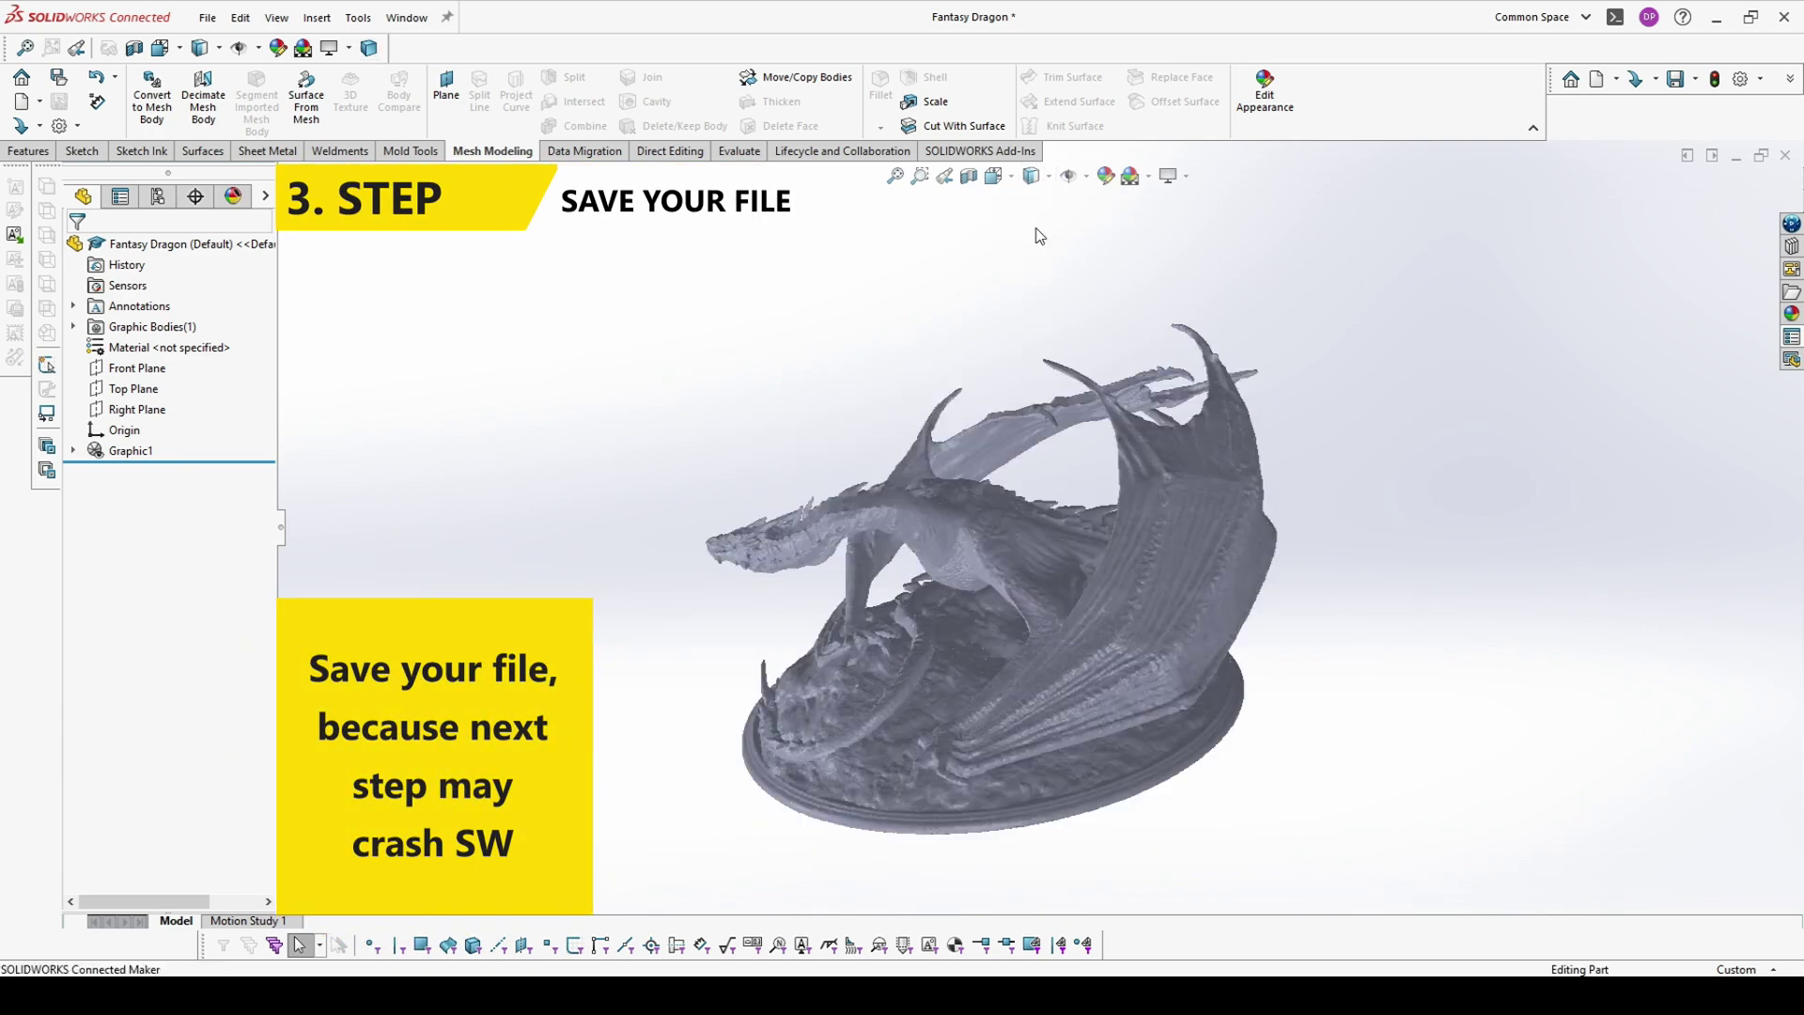
key(ctrl+s)
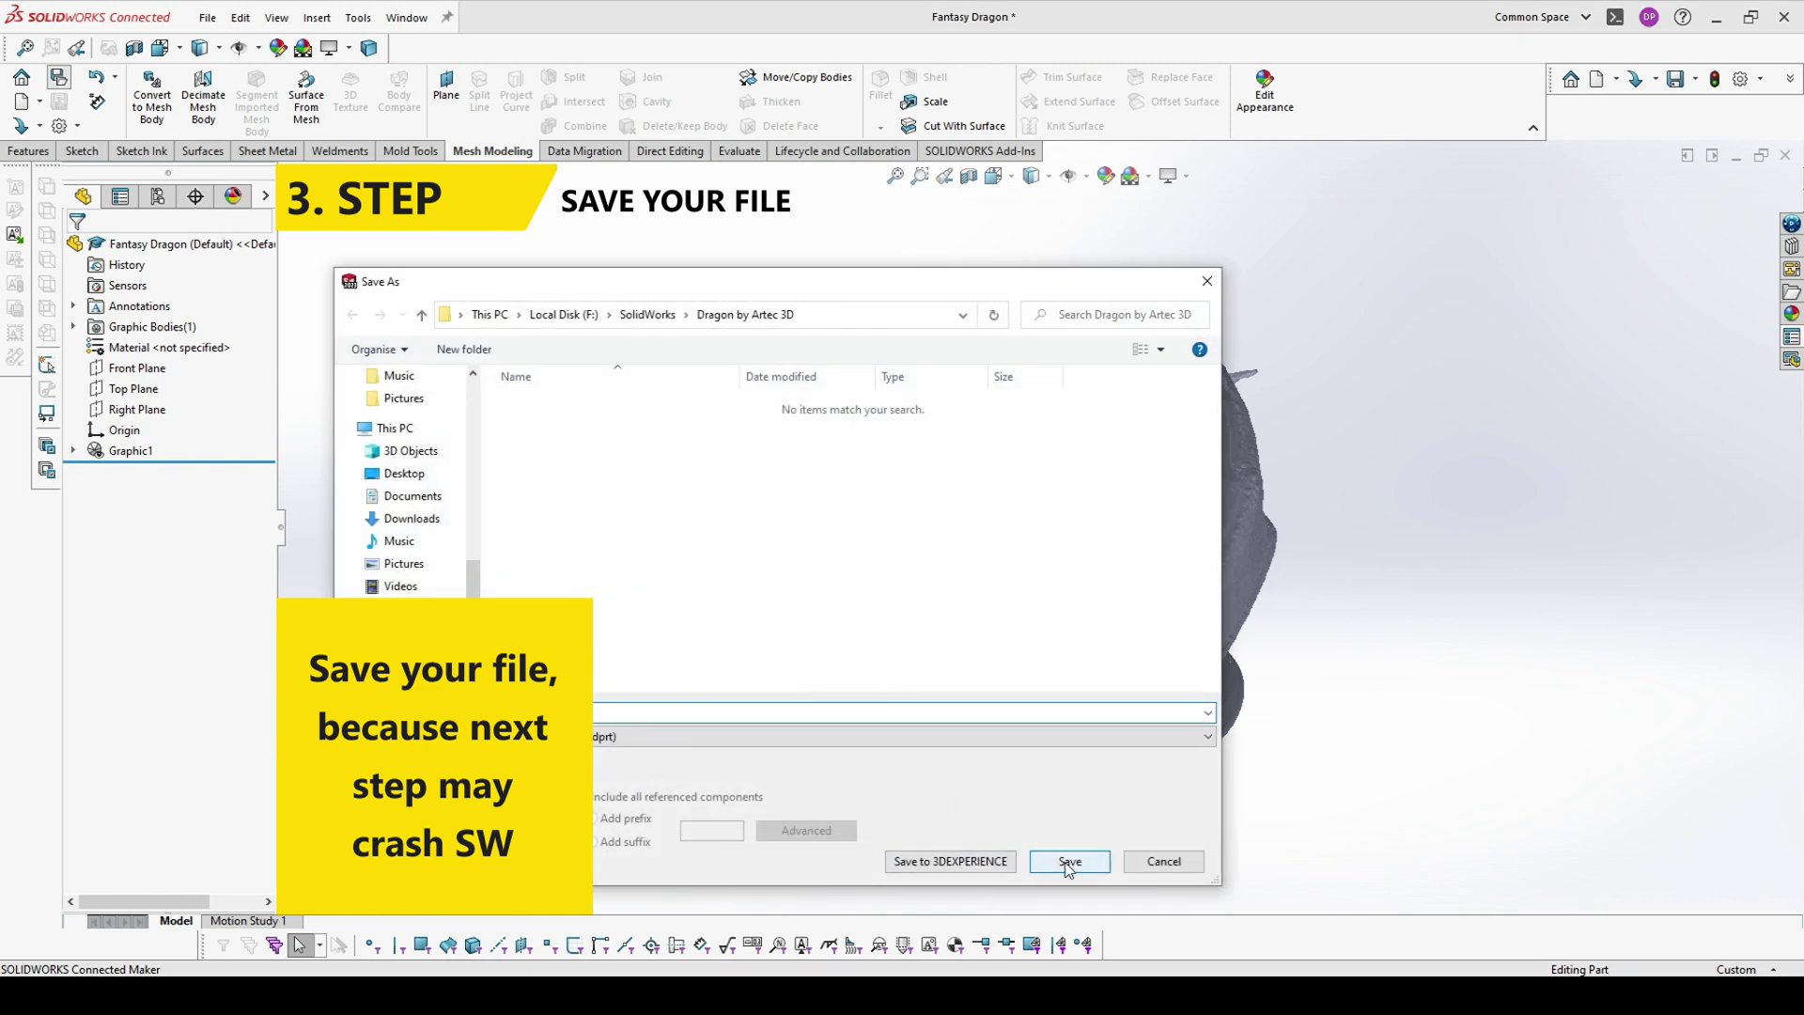
click(1070, 862)
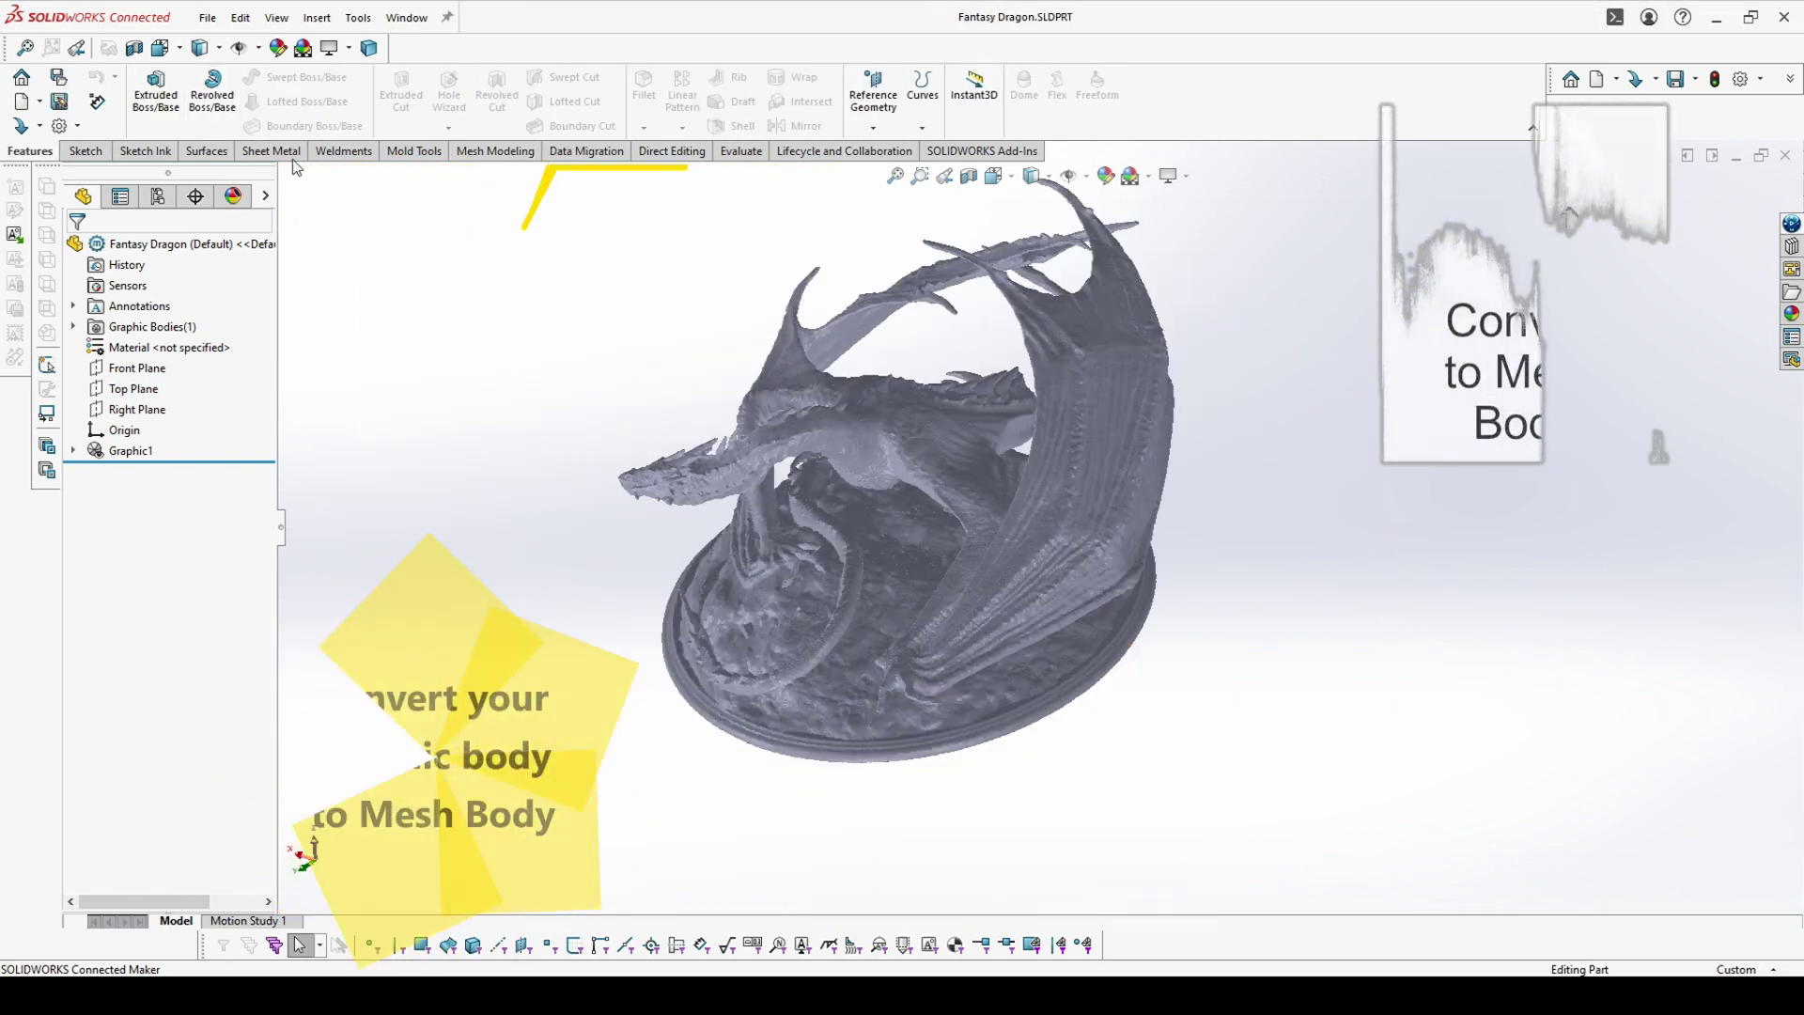
Convert the dragon graphics body to mesh bodies, yielding one surface and three solids
click(484, 154)
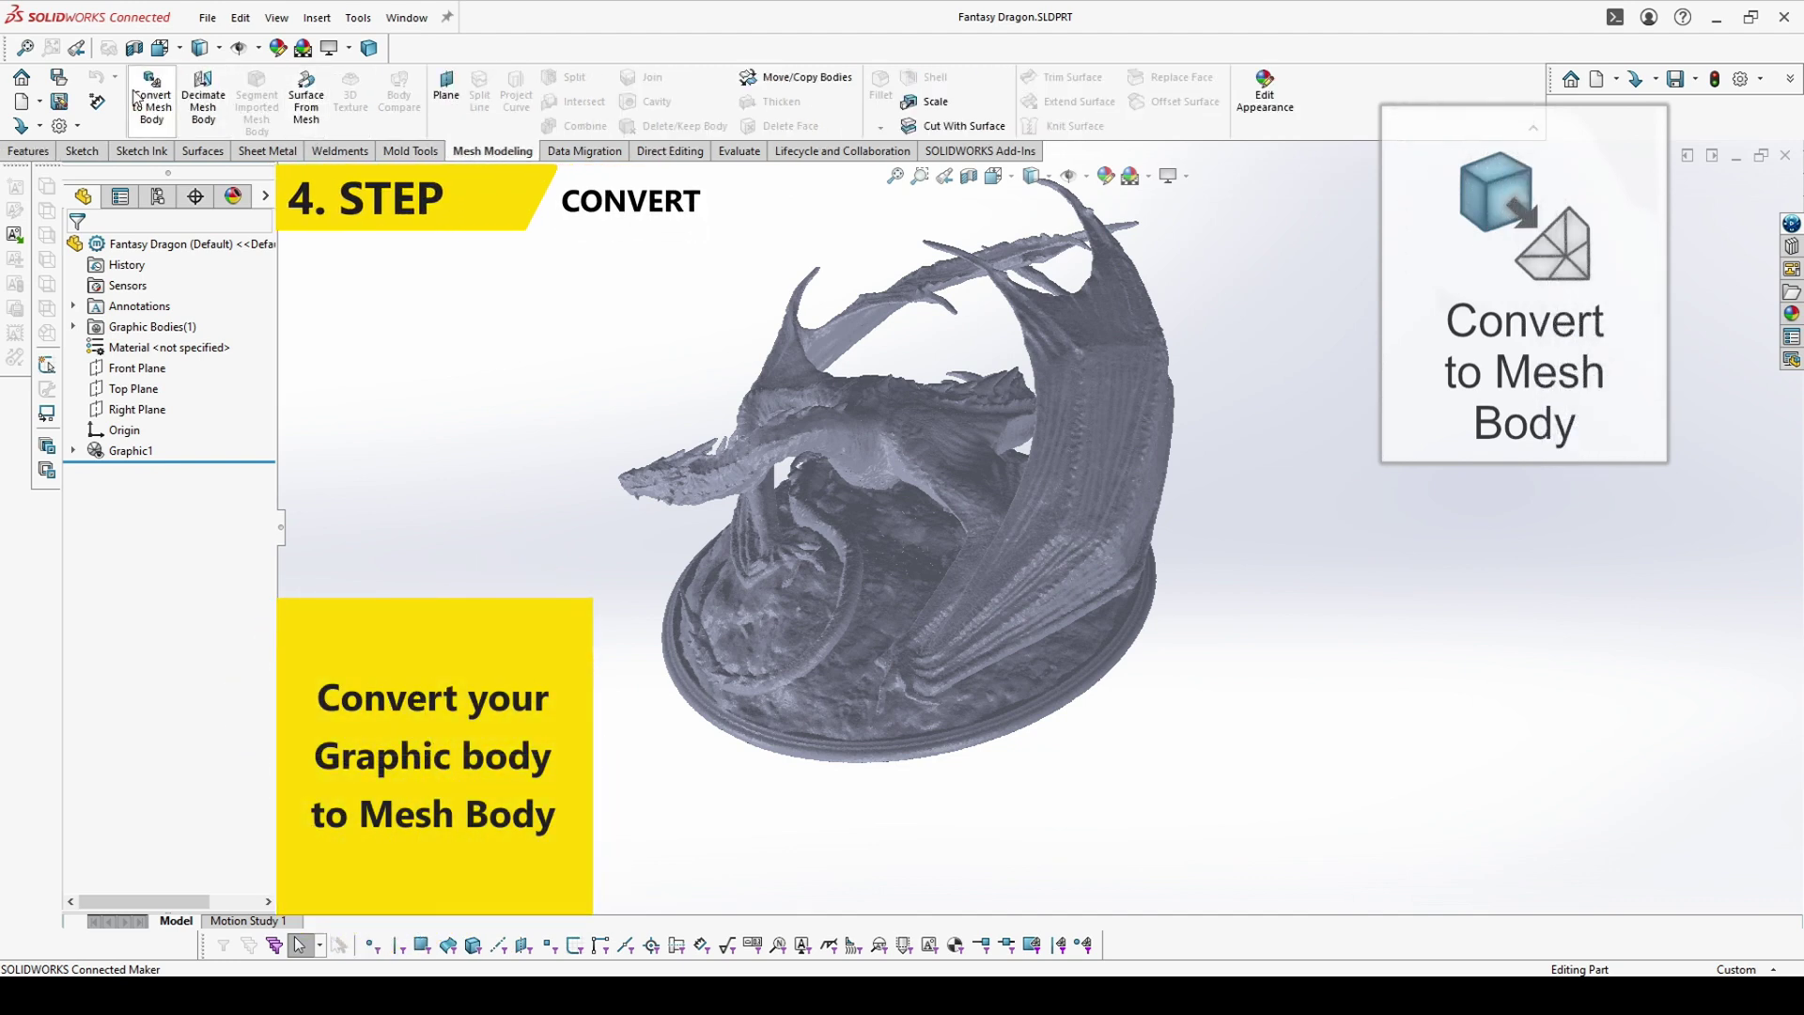
click(989, 562)
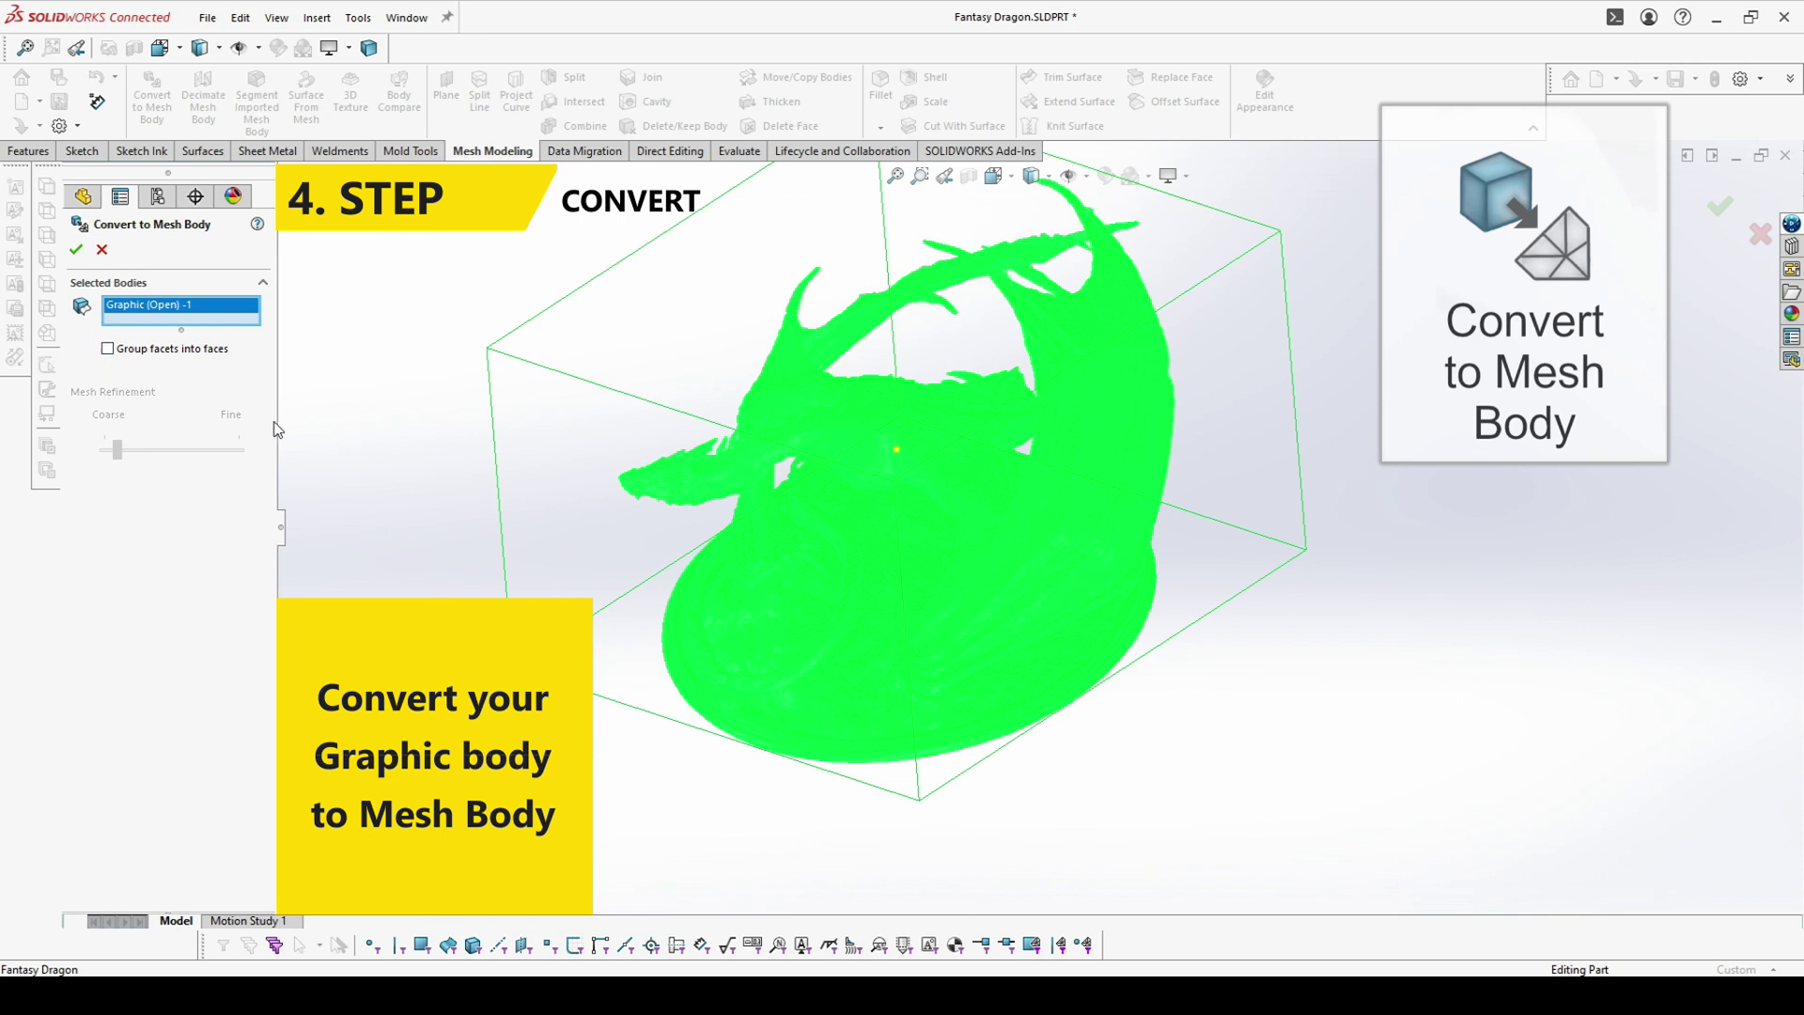
click(82, 251)
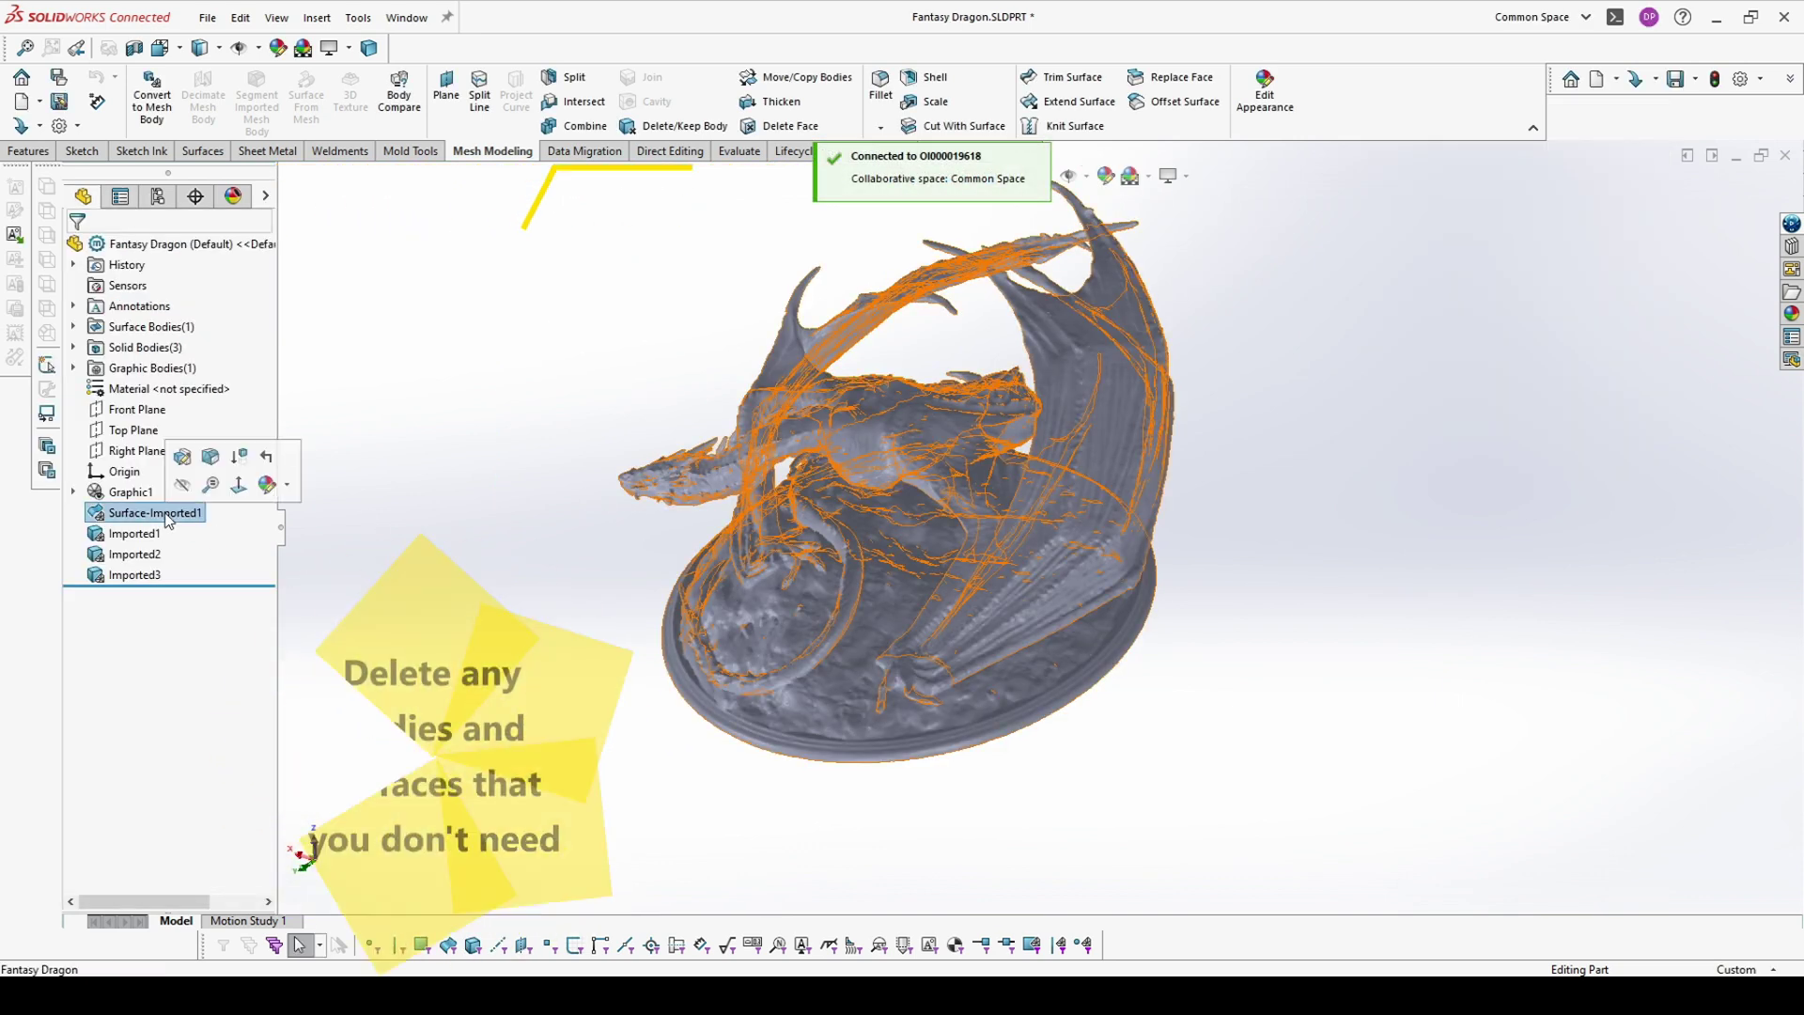
Hide Surface-Imported1 and delete the Imported1 and Imported2 solid bodies
click(151, 512)
click(164, 475)
click(155, 541)
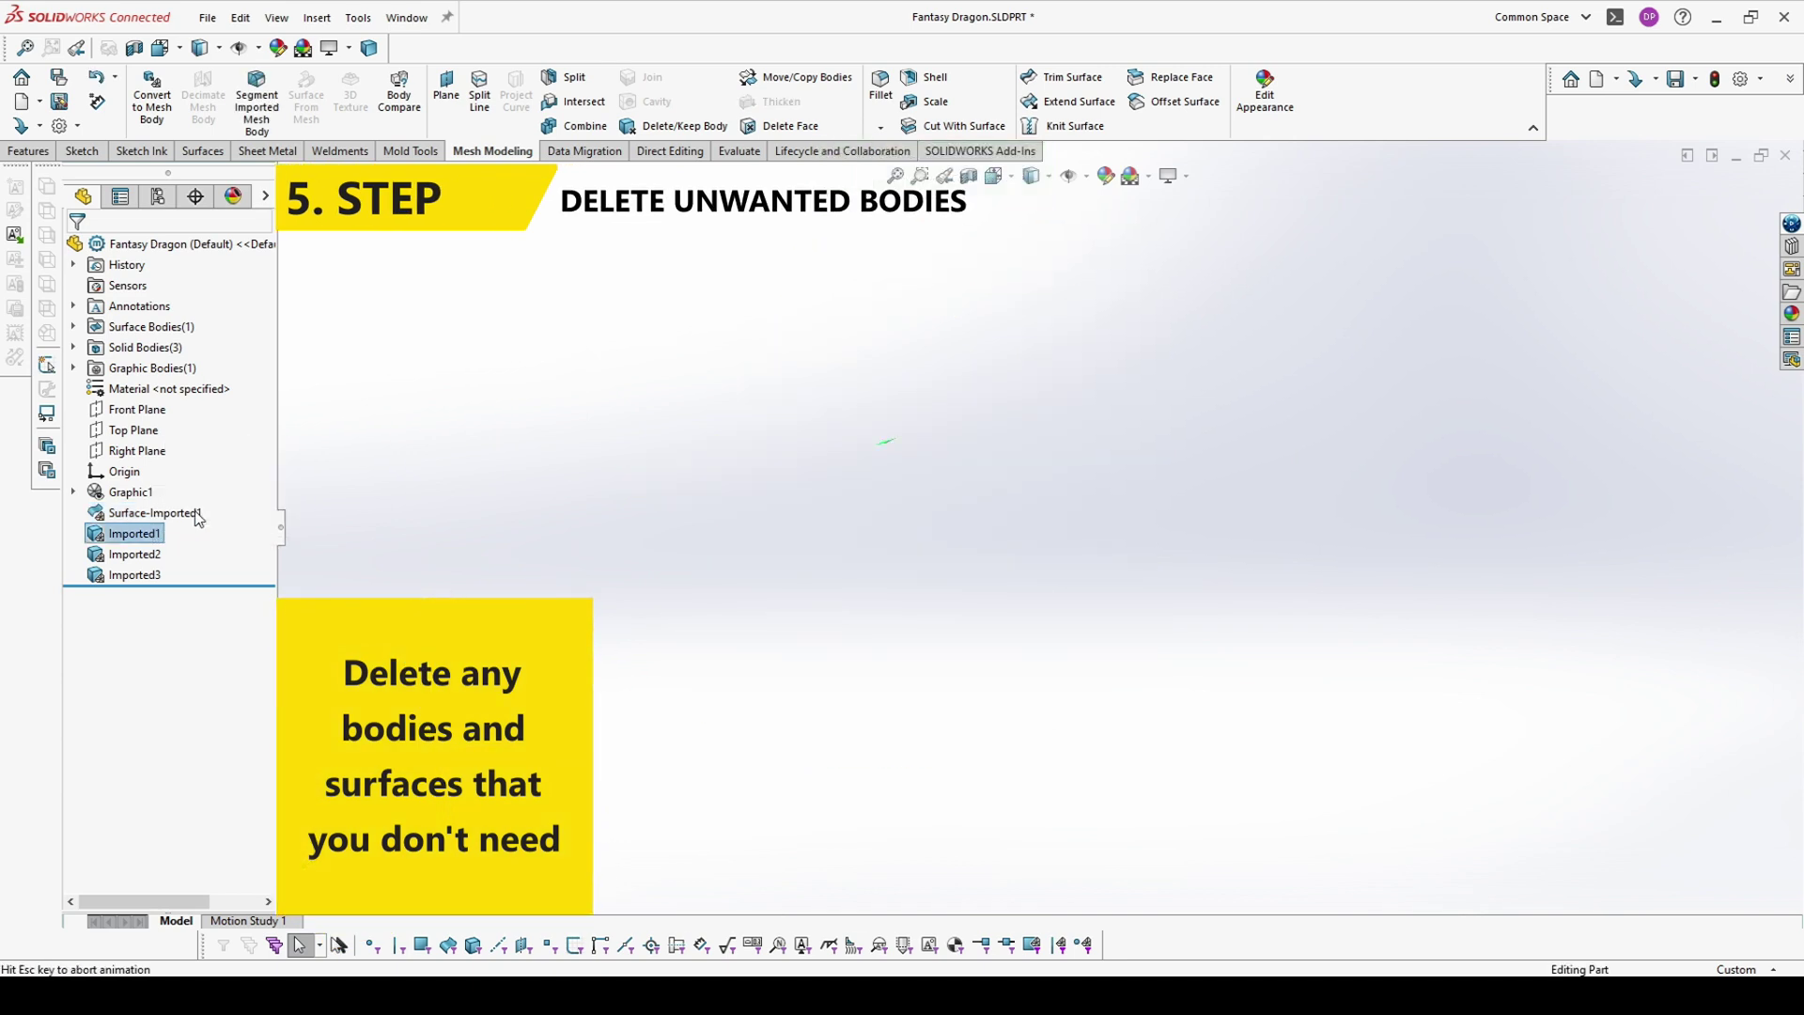
right_click(153, 535)
click(186, 632)
click(150, 540)
right_click(151, 540)
click(170, 633)
Delete the Imported3 solid body, leaving only the surface and graphics bodies
click(136, 538)
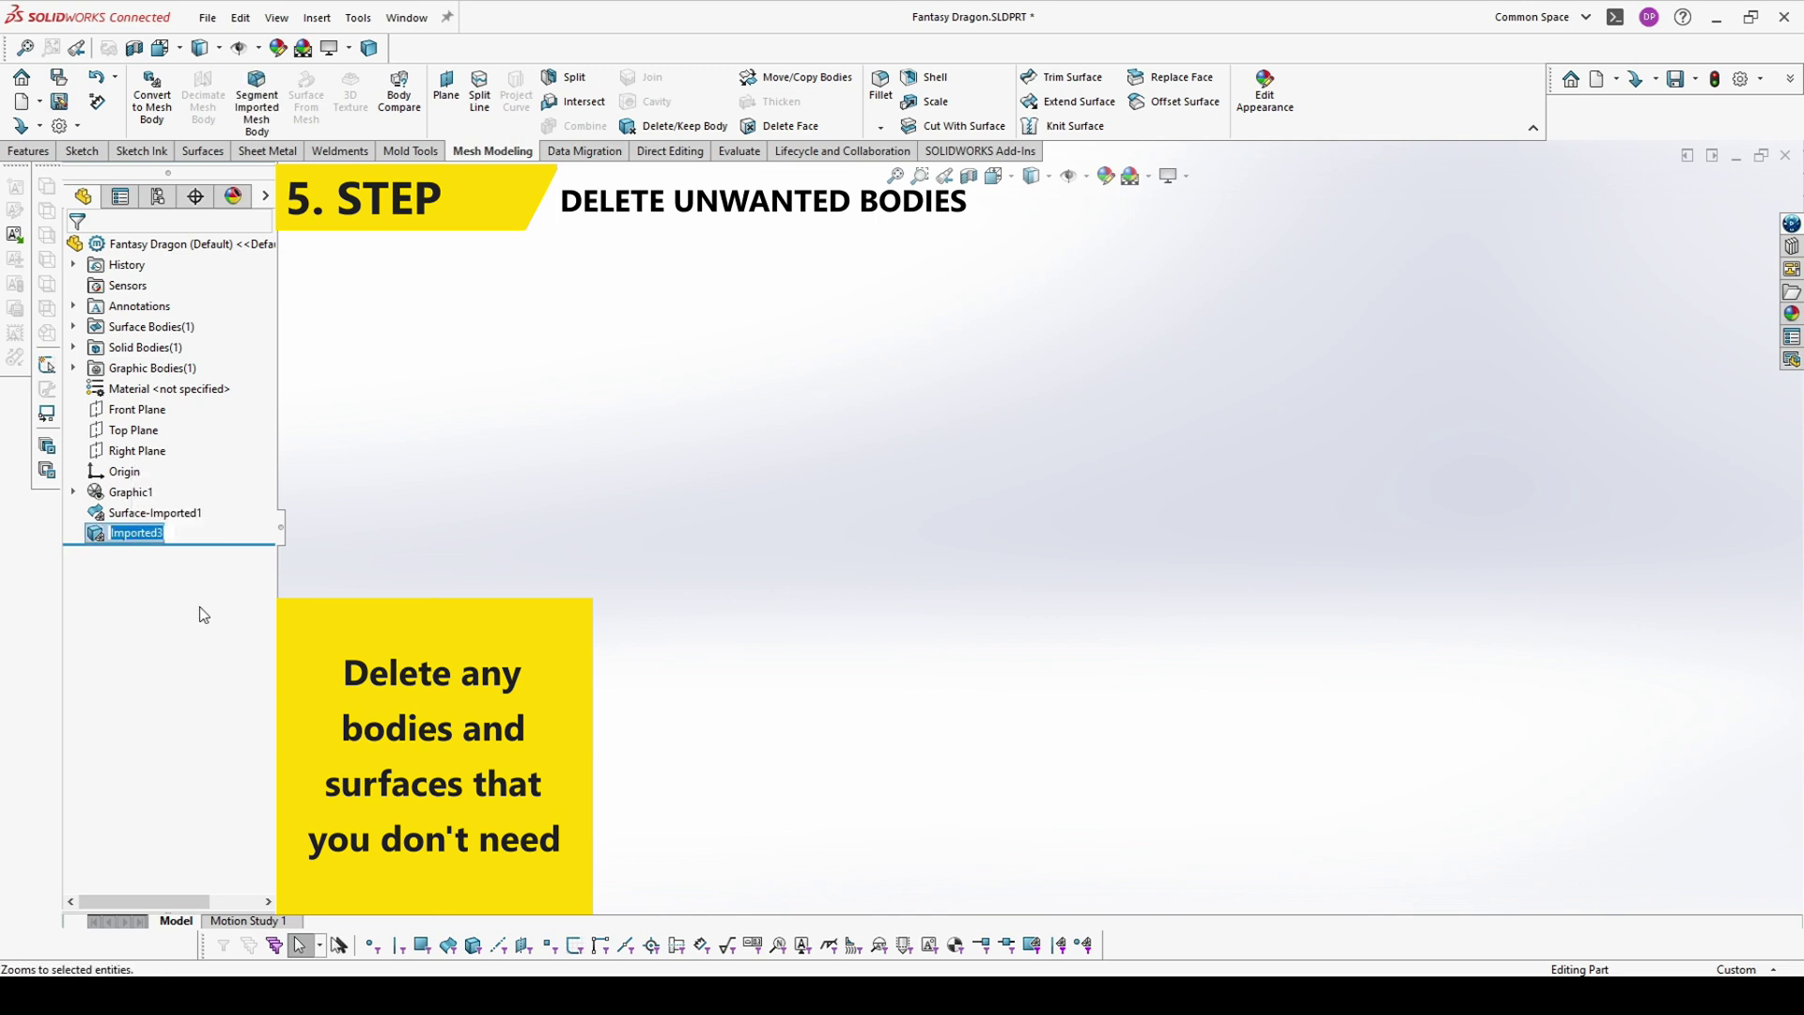
right_click(141, 536)
click(188, 634)
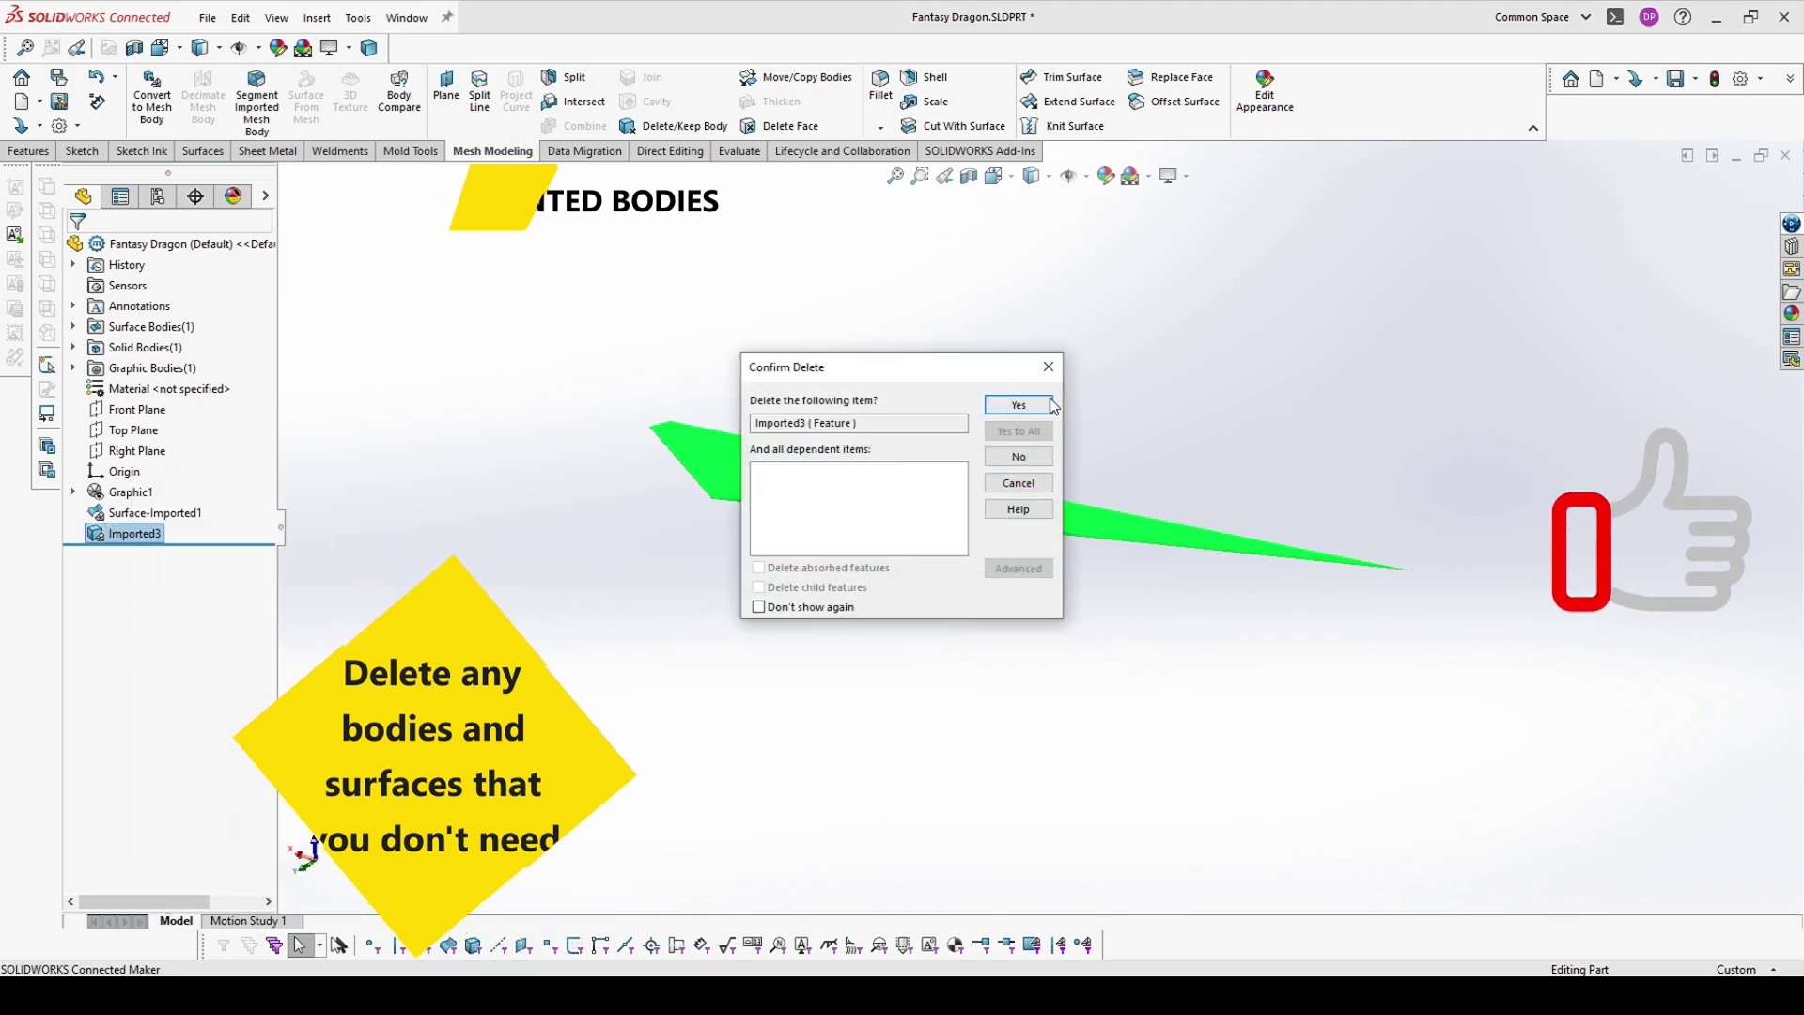
key(Return)
click(112, 495)
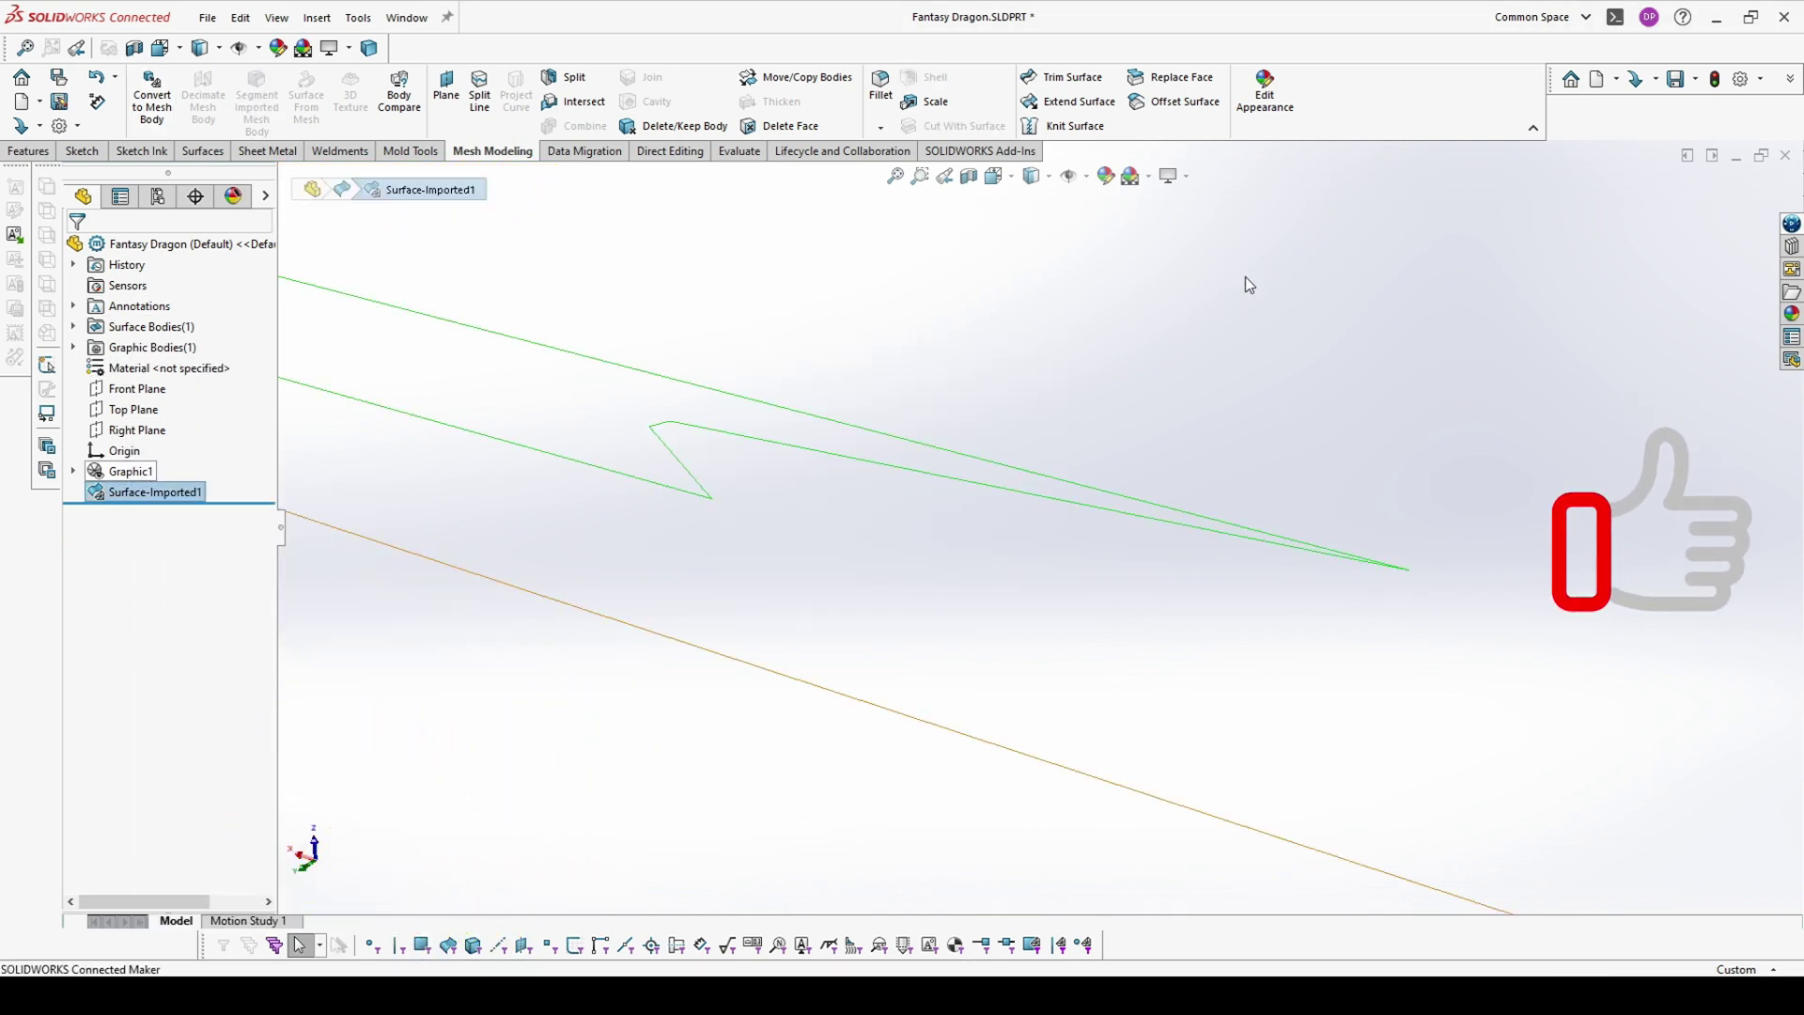
scroll(954, 522, up, 5)
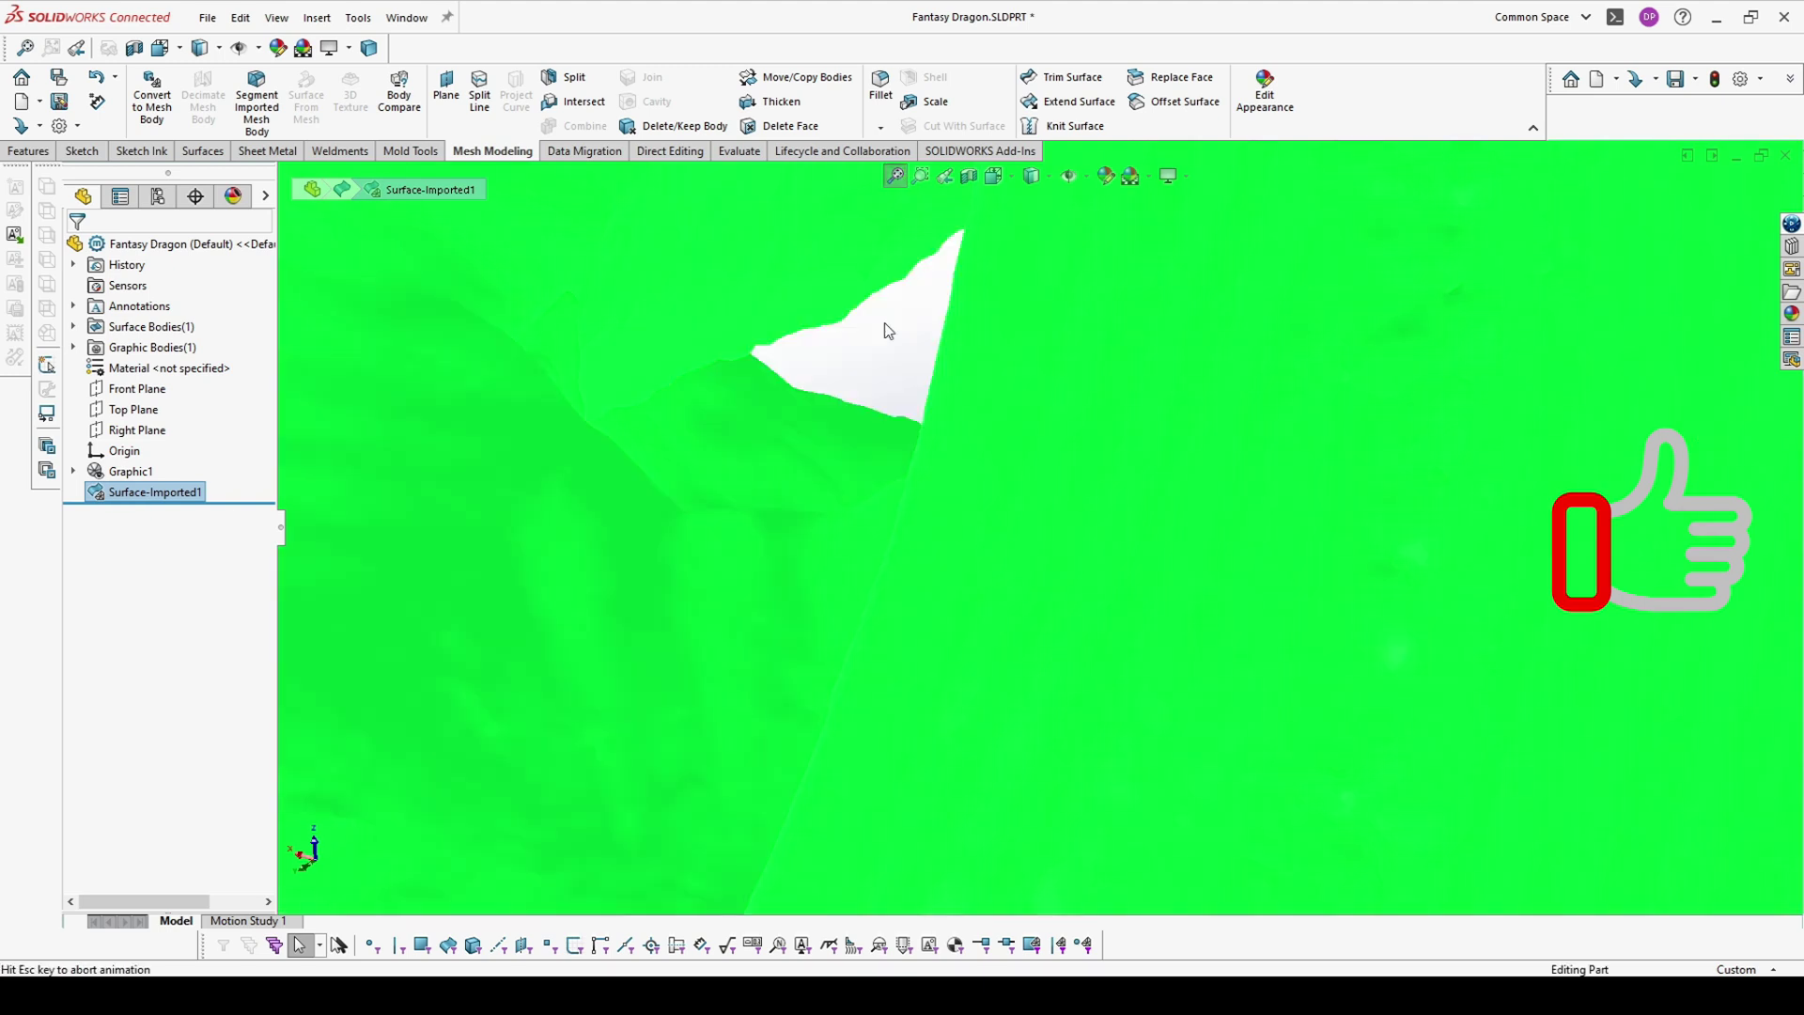
click(1419, 700)
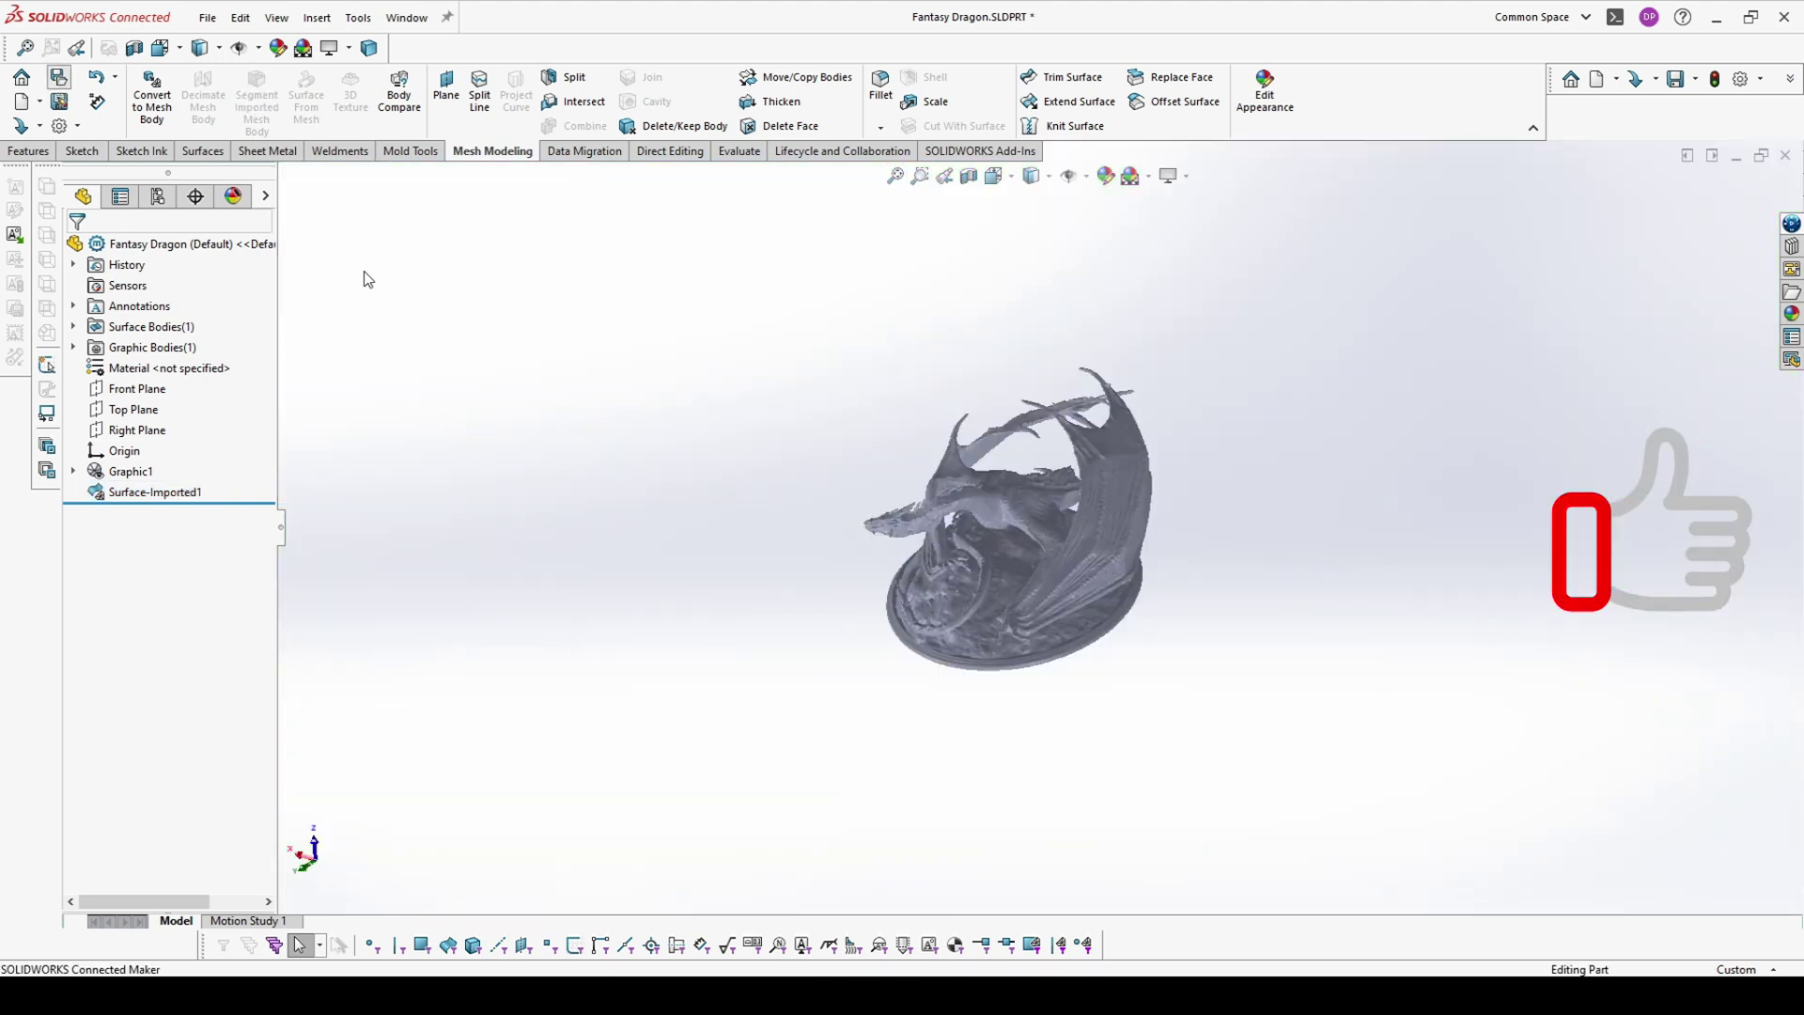
Zoom to the dragon and delete Graphic1, keeping only Surface-Imported1
key(f)
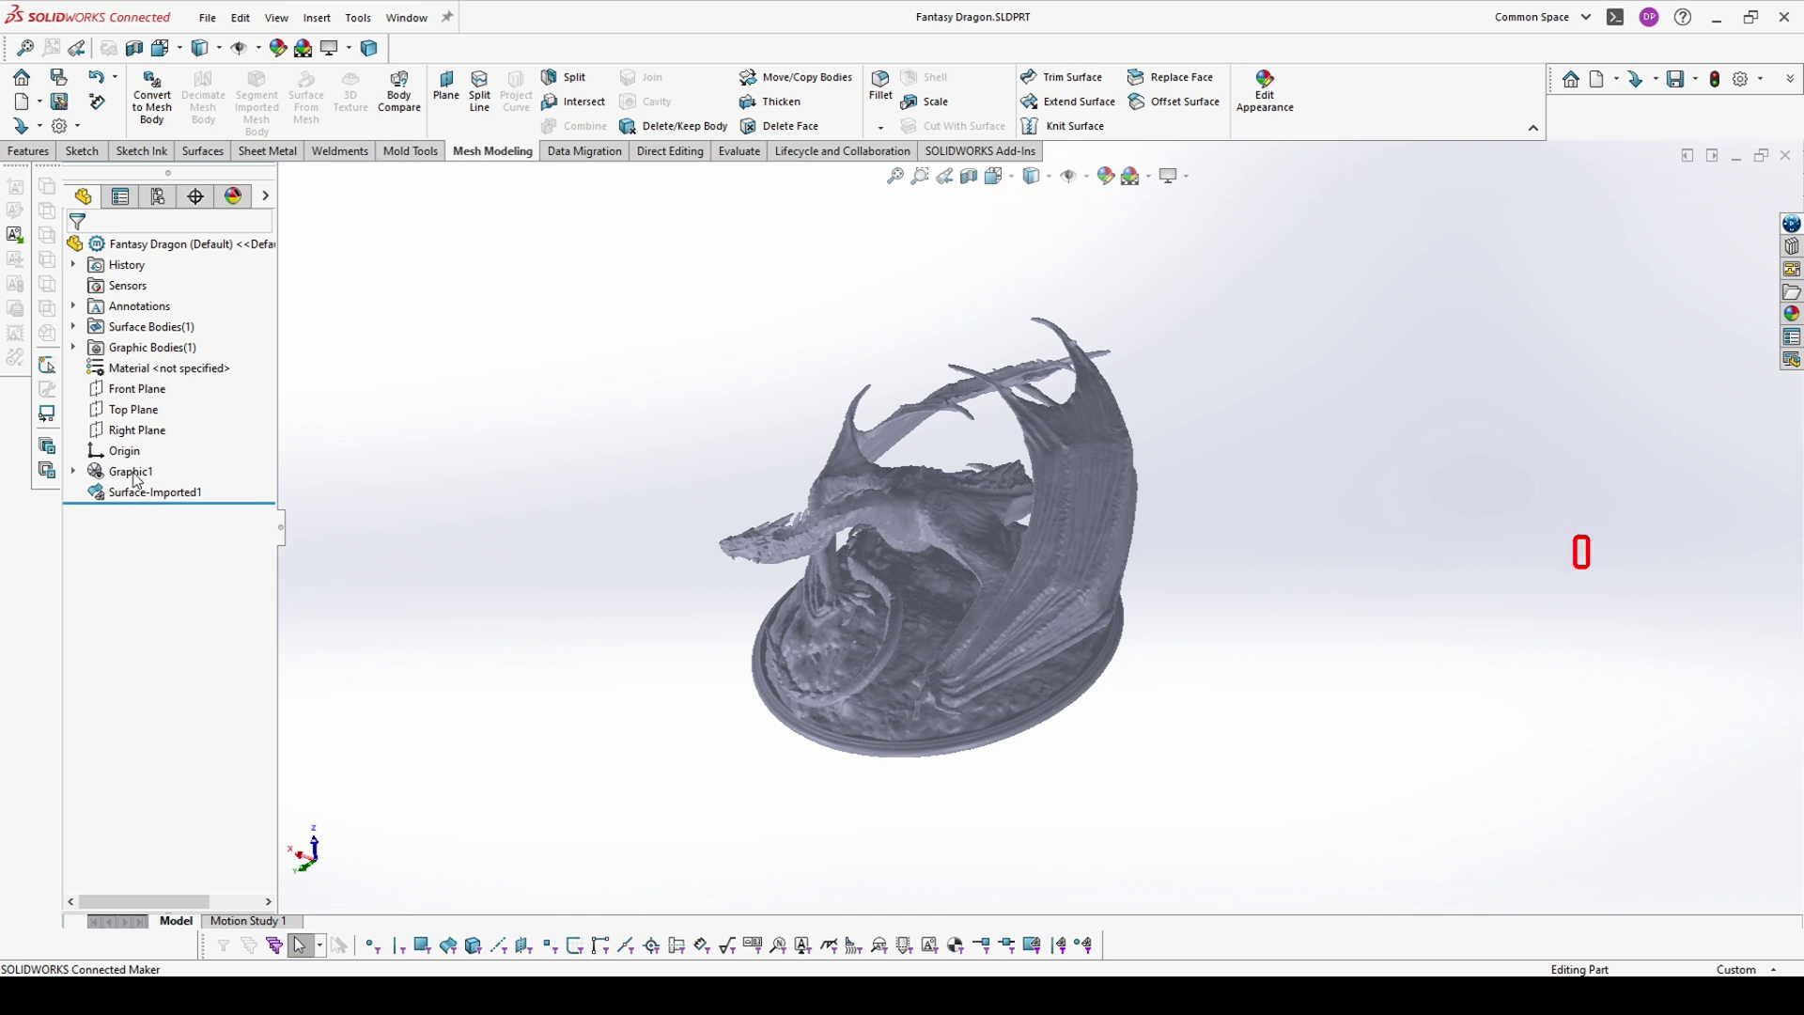
right_click(133, 473)
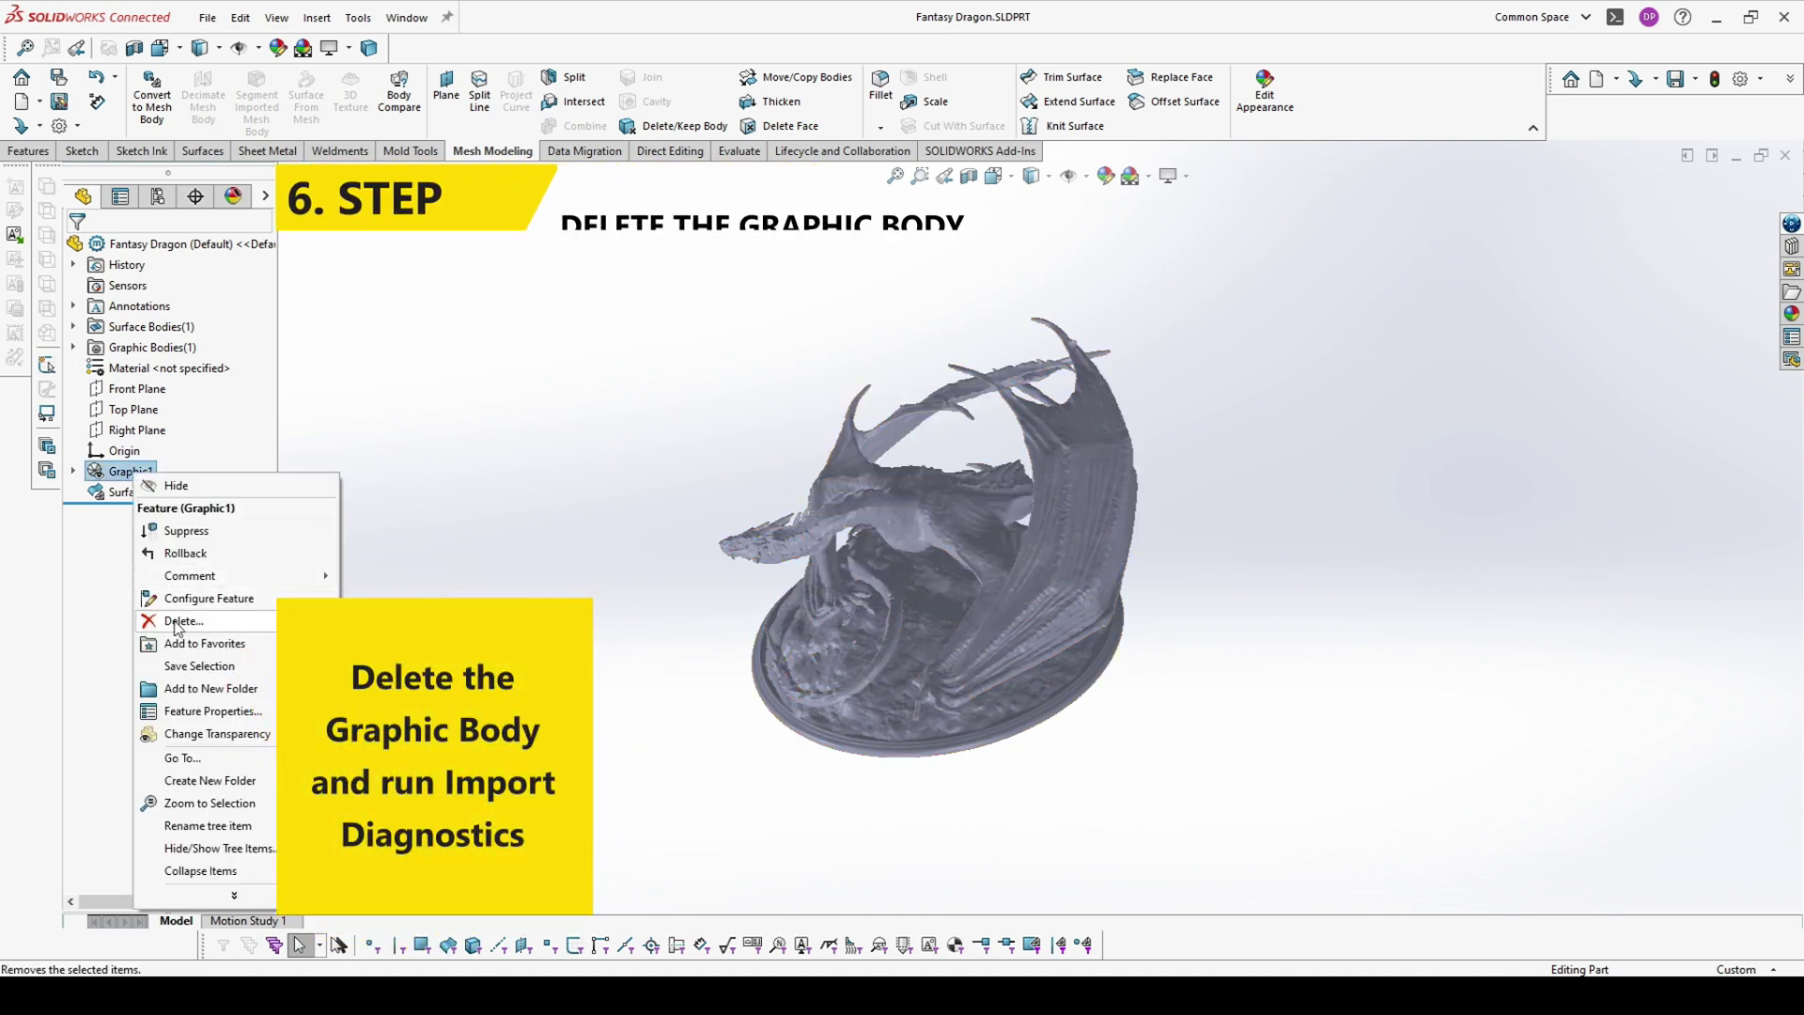
click(179, 621)
click(1013, 411)
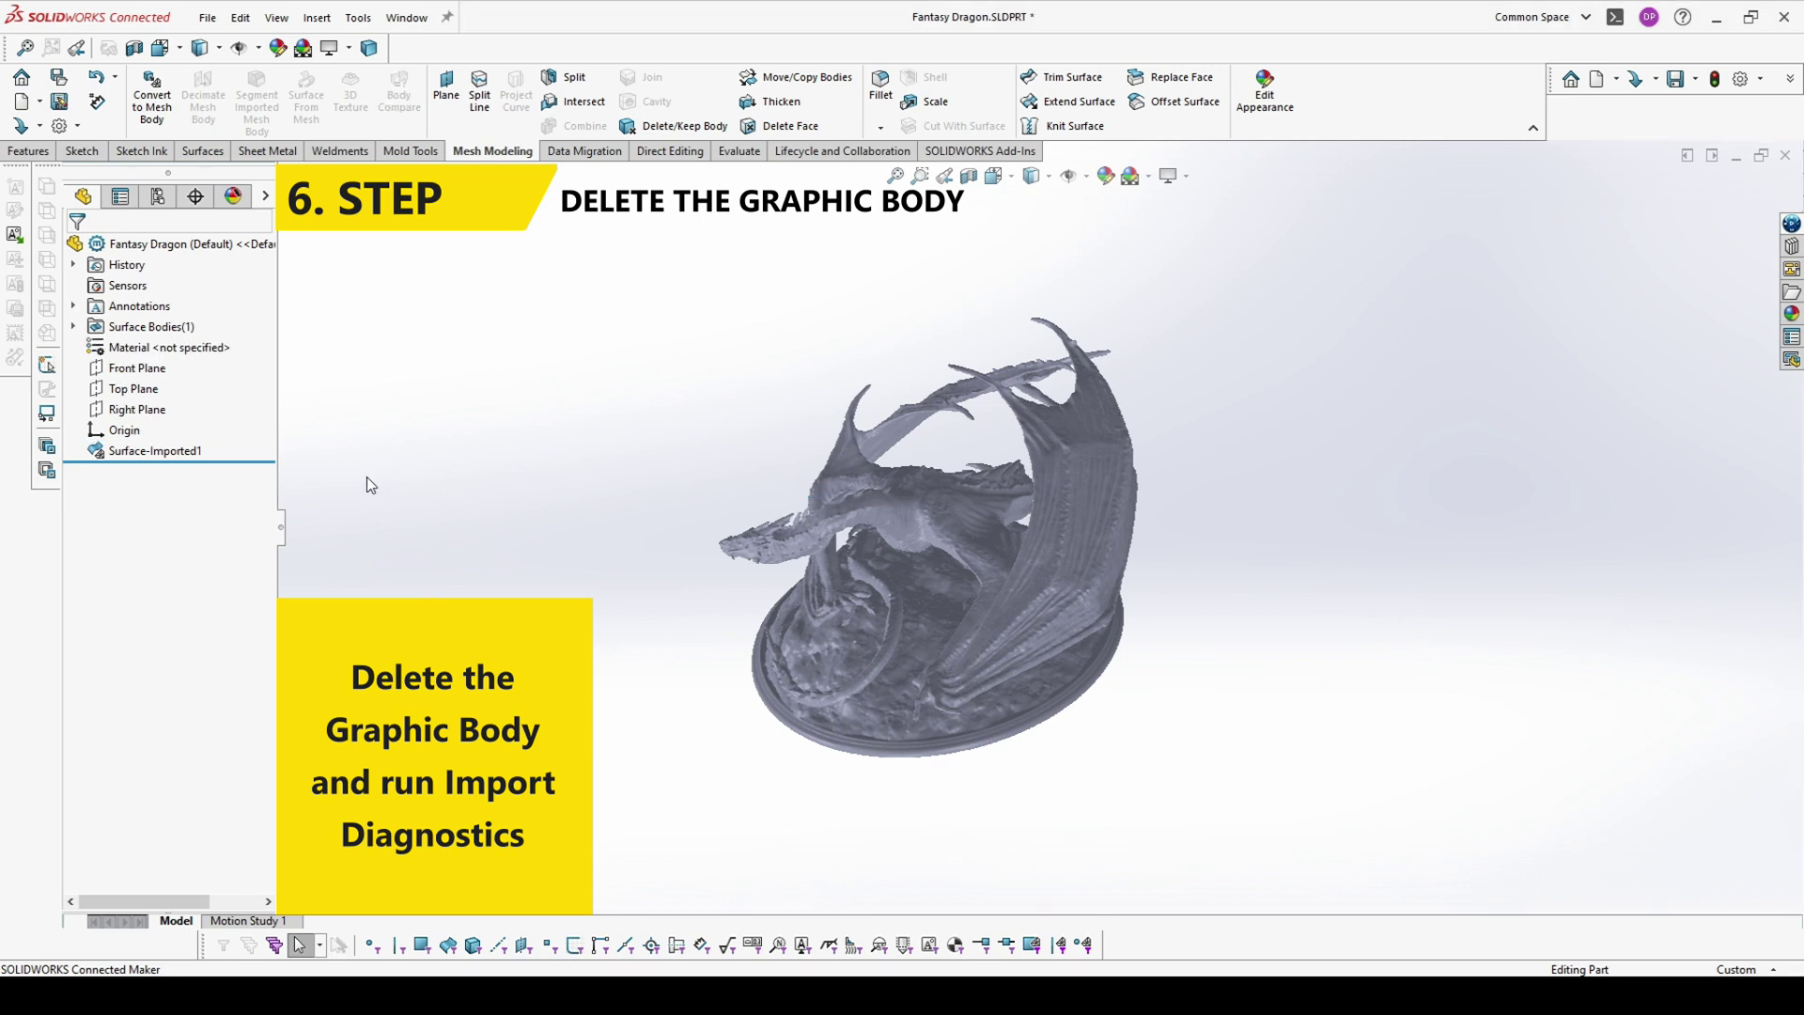
click(135, 452)
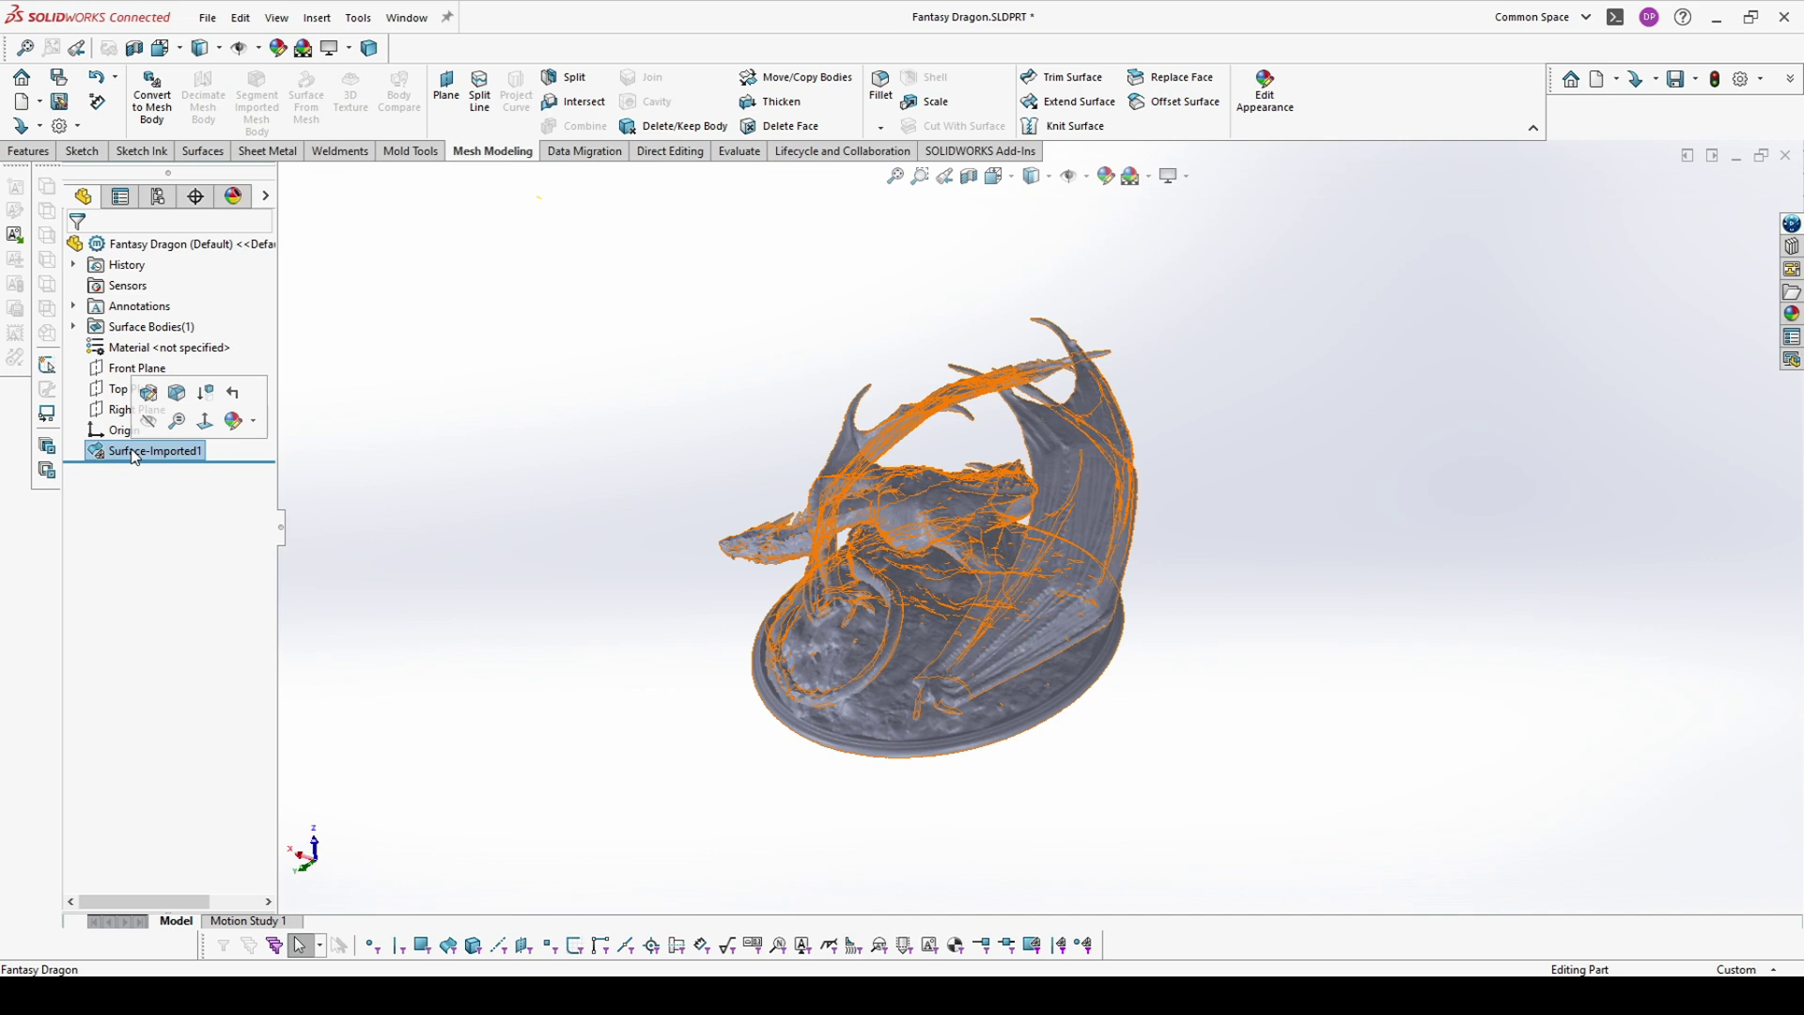
right_click(133, 454)
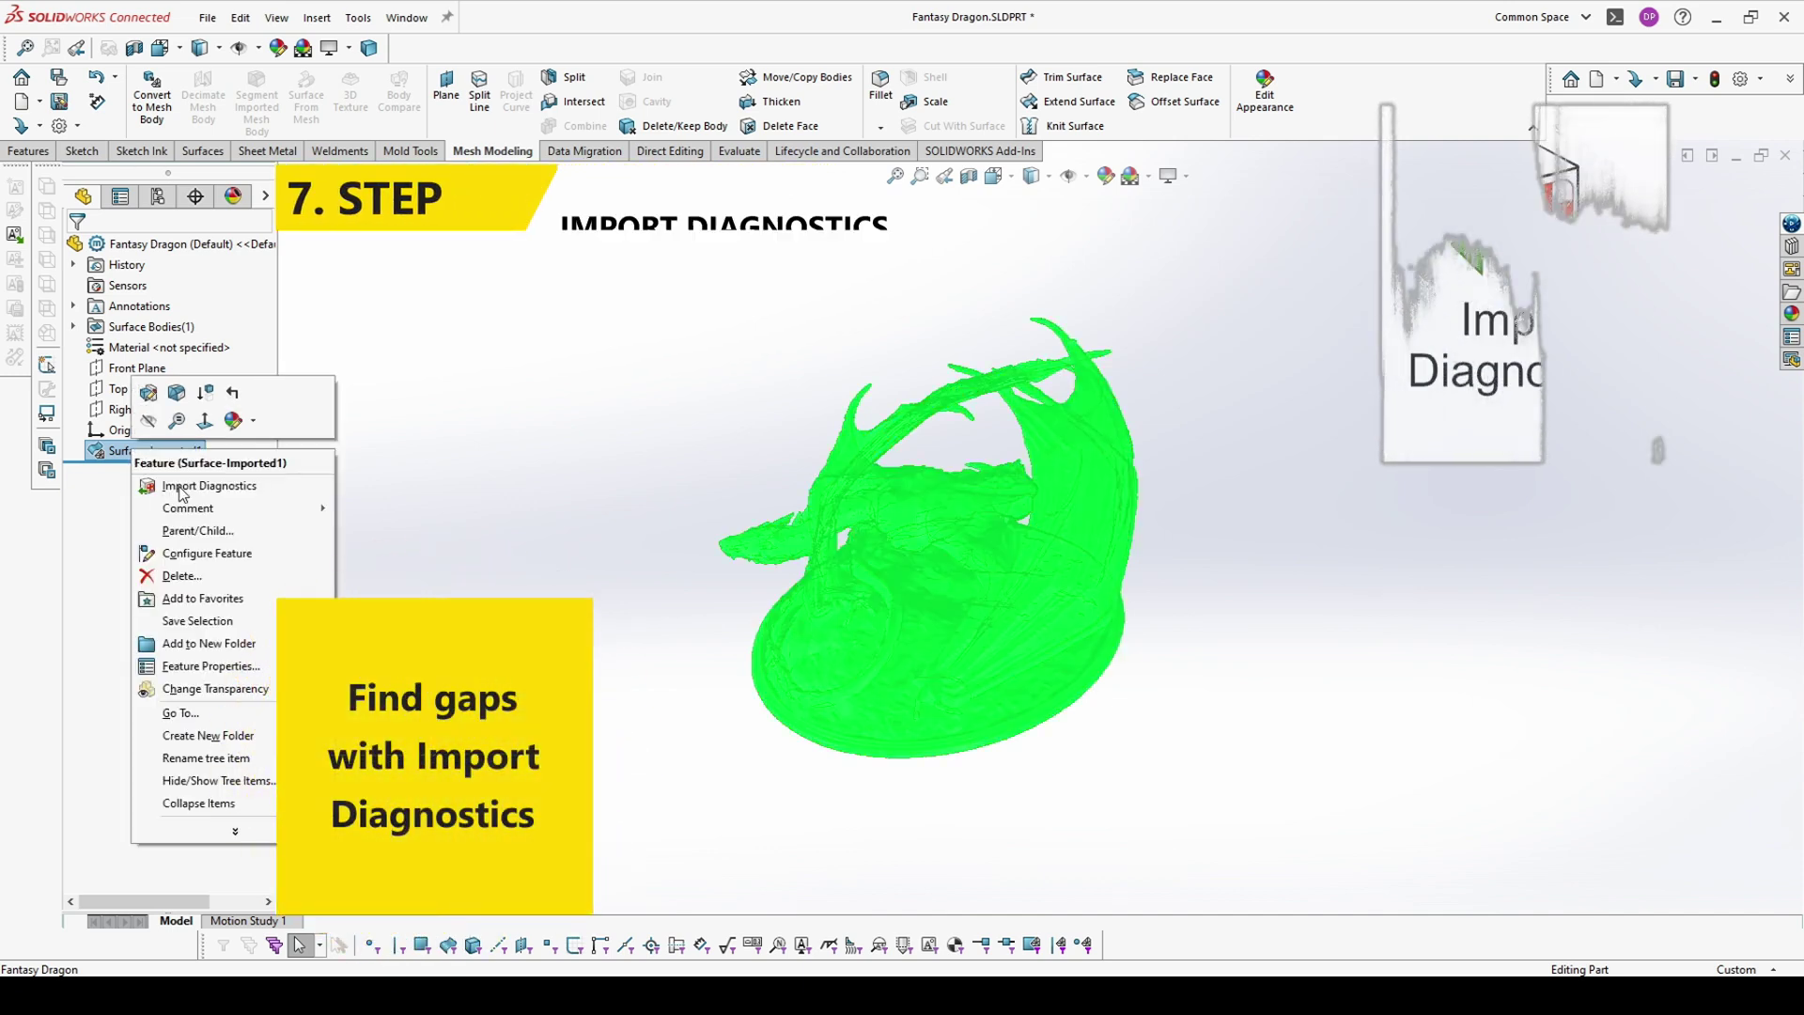
Run Import Diagnostics on Surface-Imported1 and zoom to its single reported gap, Gap<1>
click(179, 488)
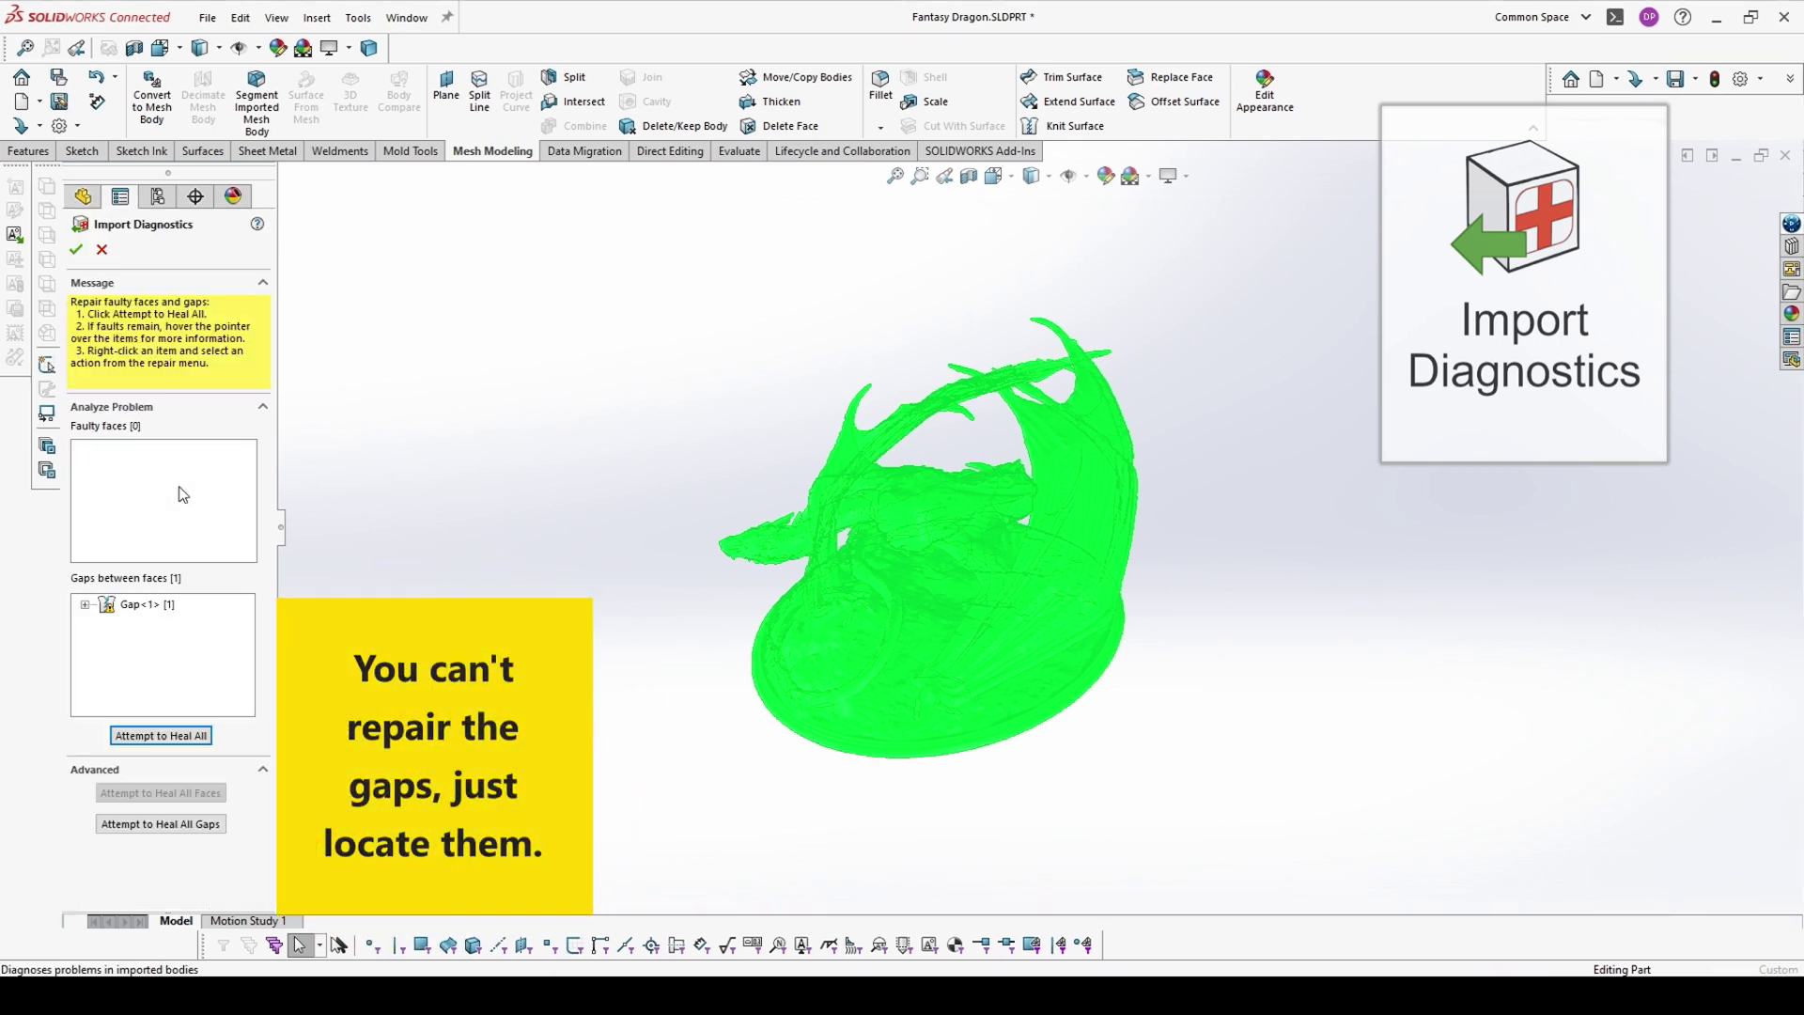
click(151, 606)
right_click(150, 606)
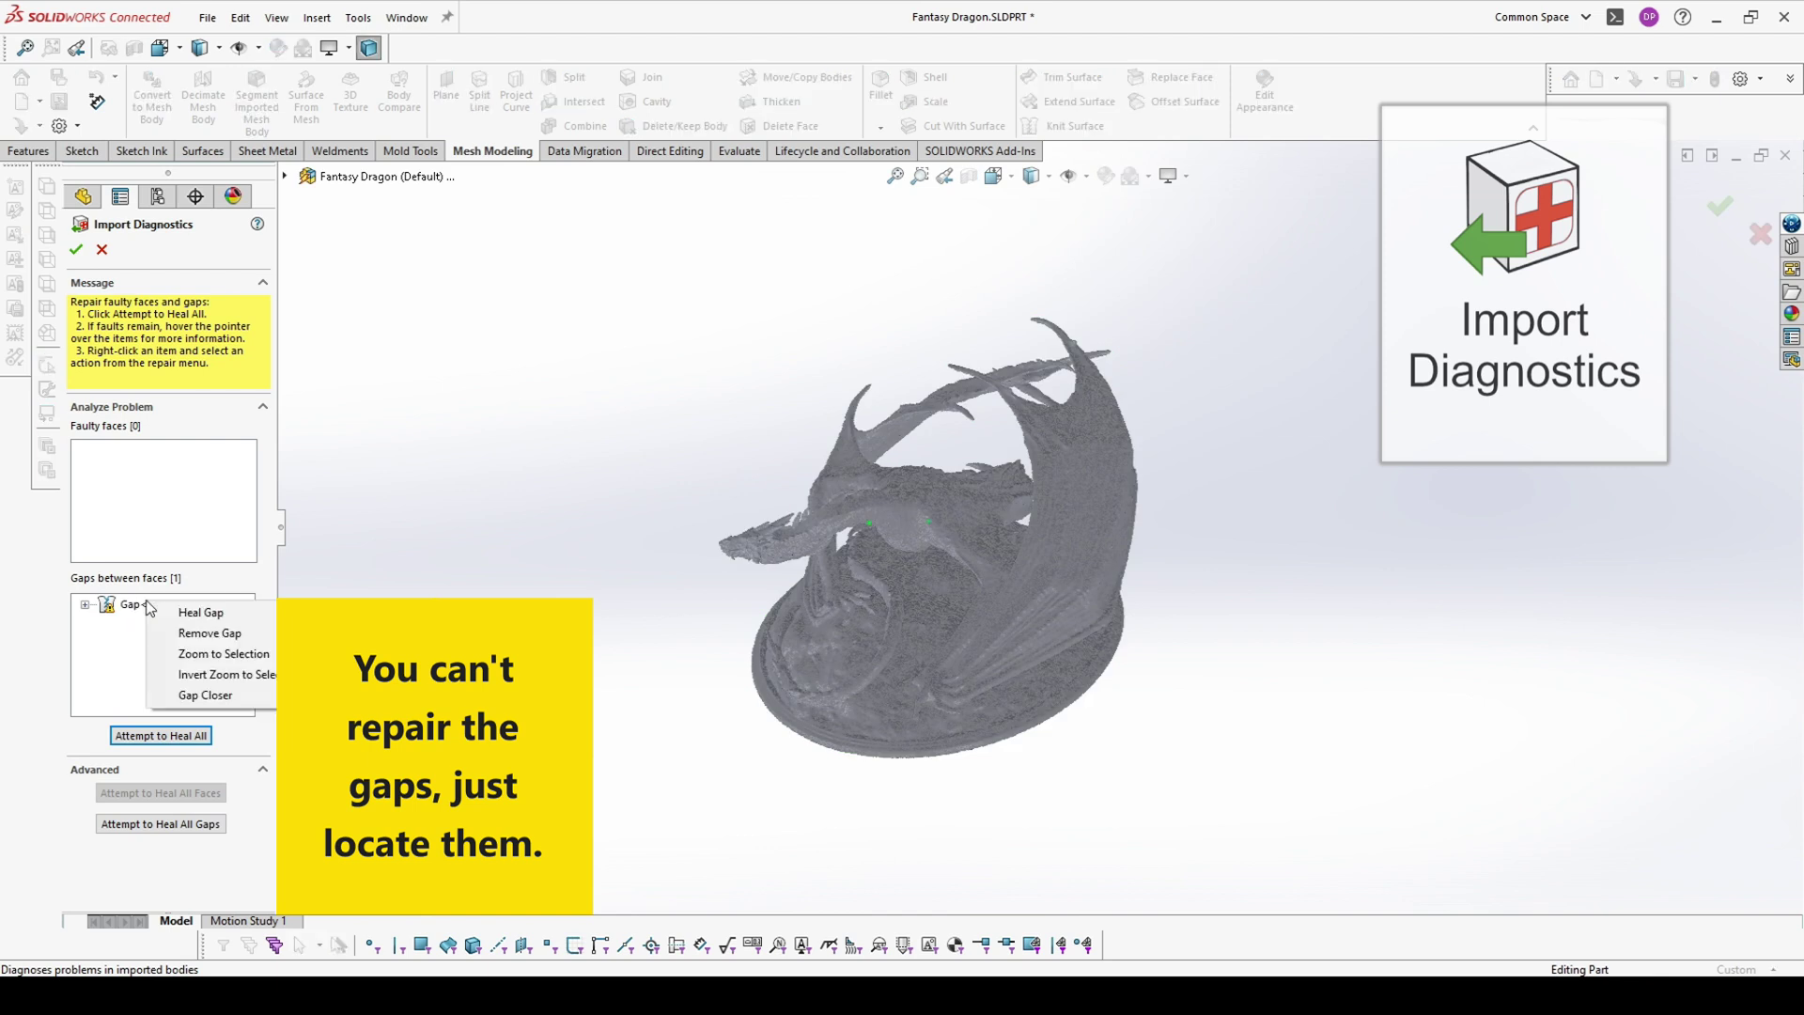
click(222, 654)
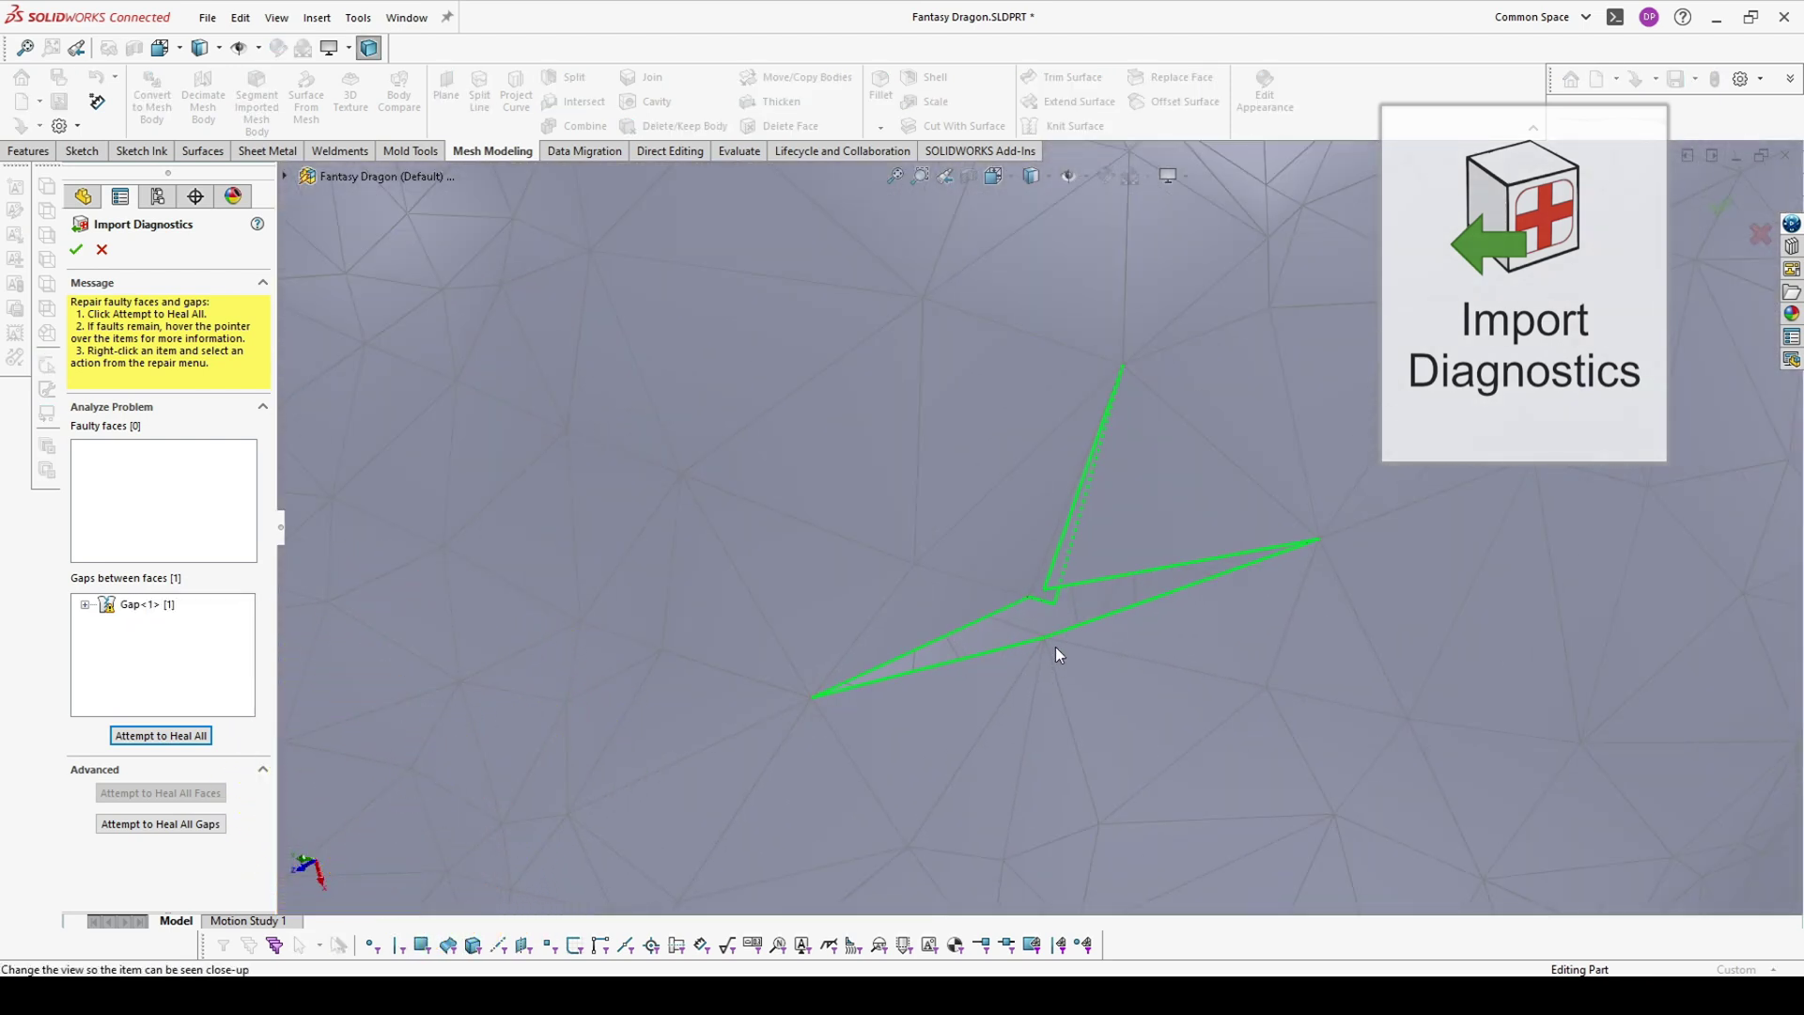
Draw two lines across the gap's sliver vertices in a new 3D sketch, 3DSketch5
click(76, 249)
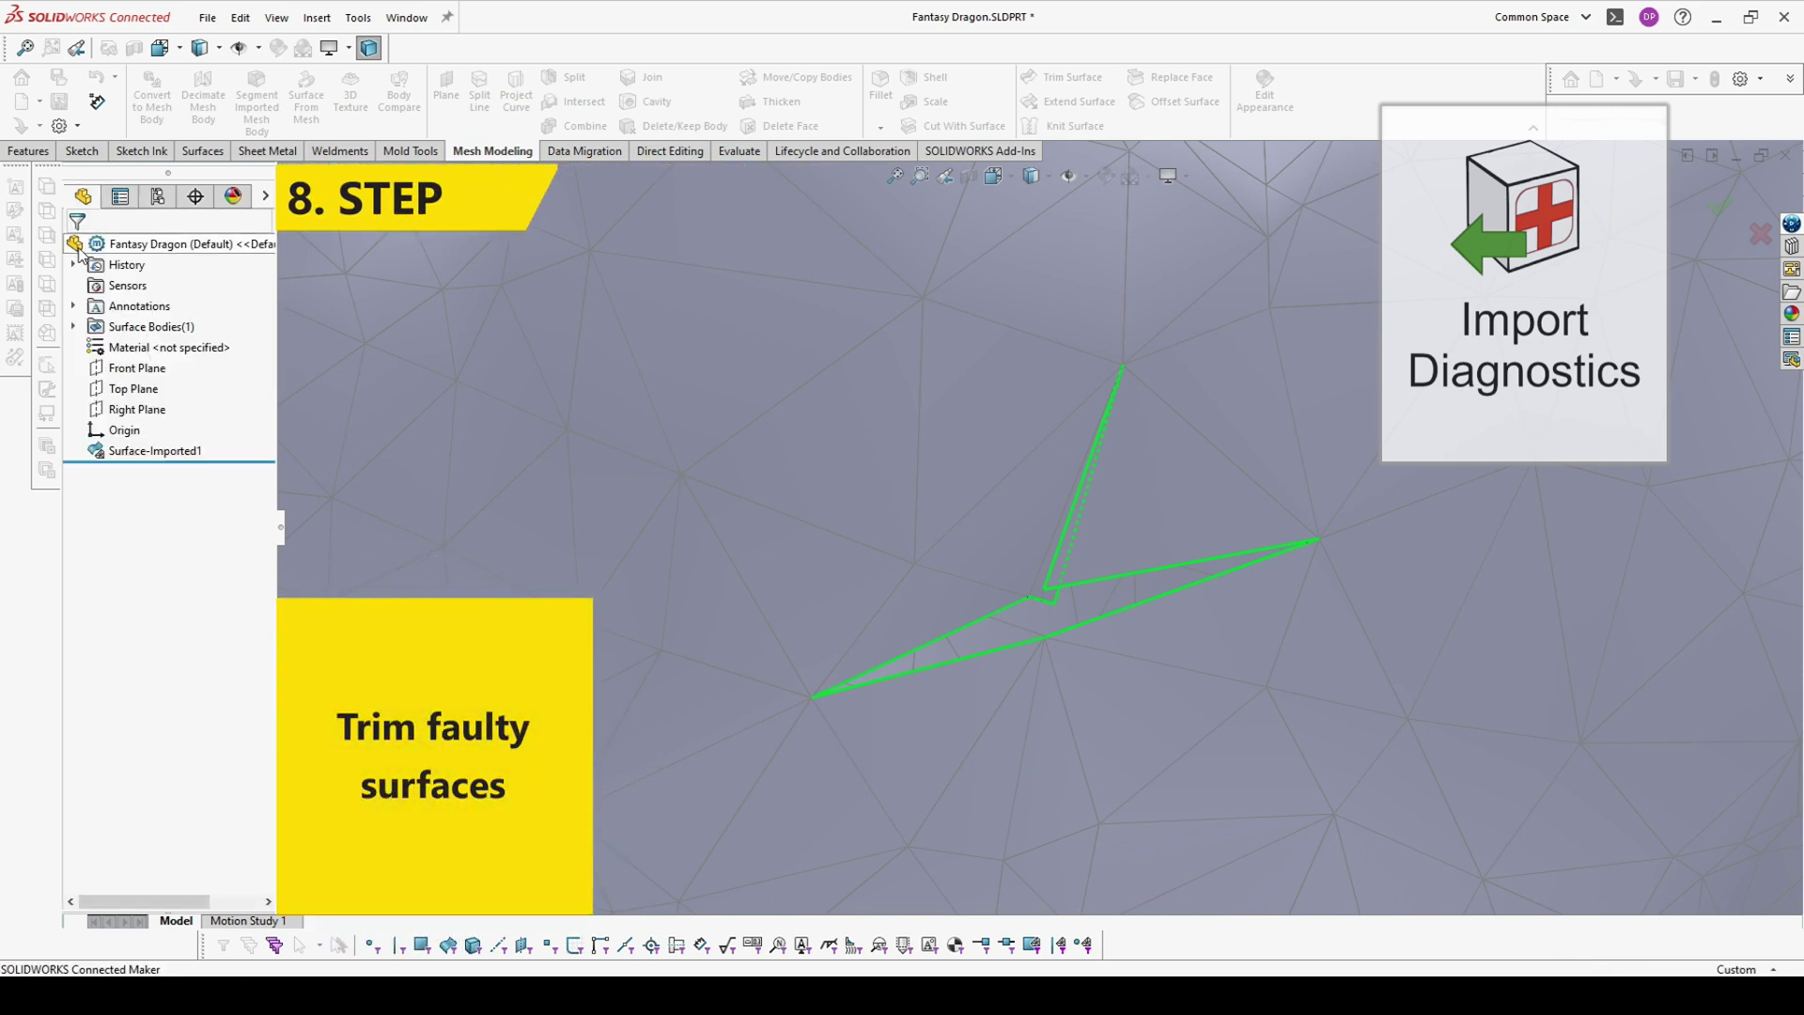
click(82, 151)
click(147, 127)
click(170, 174)
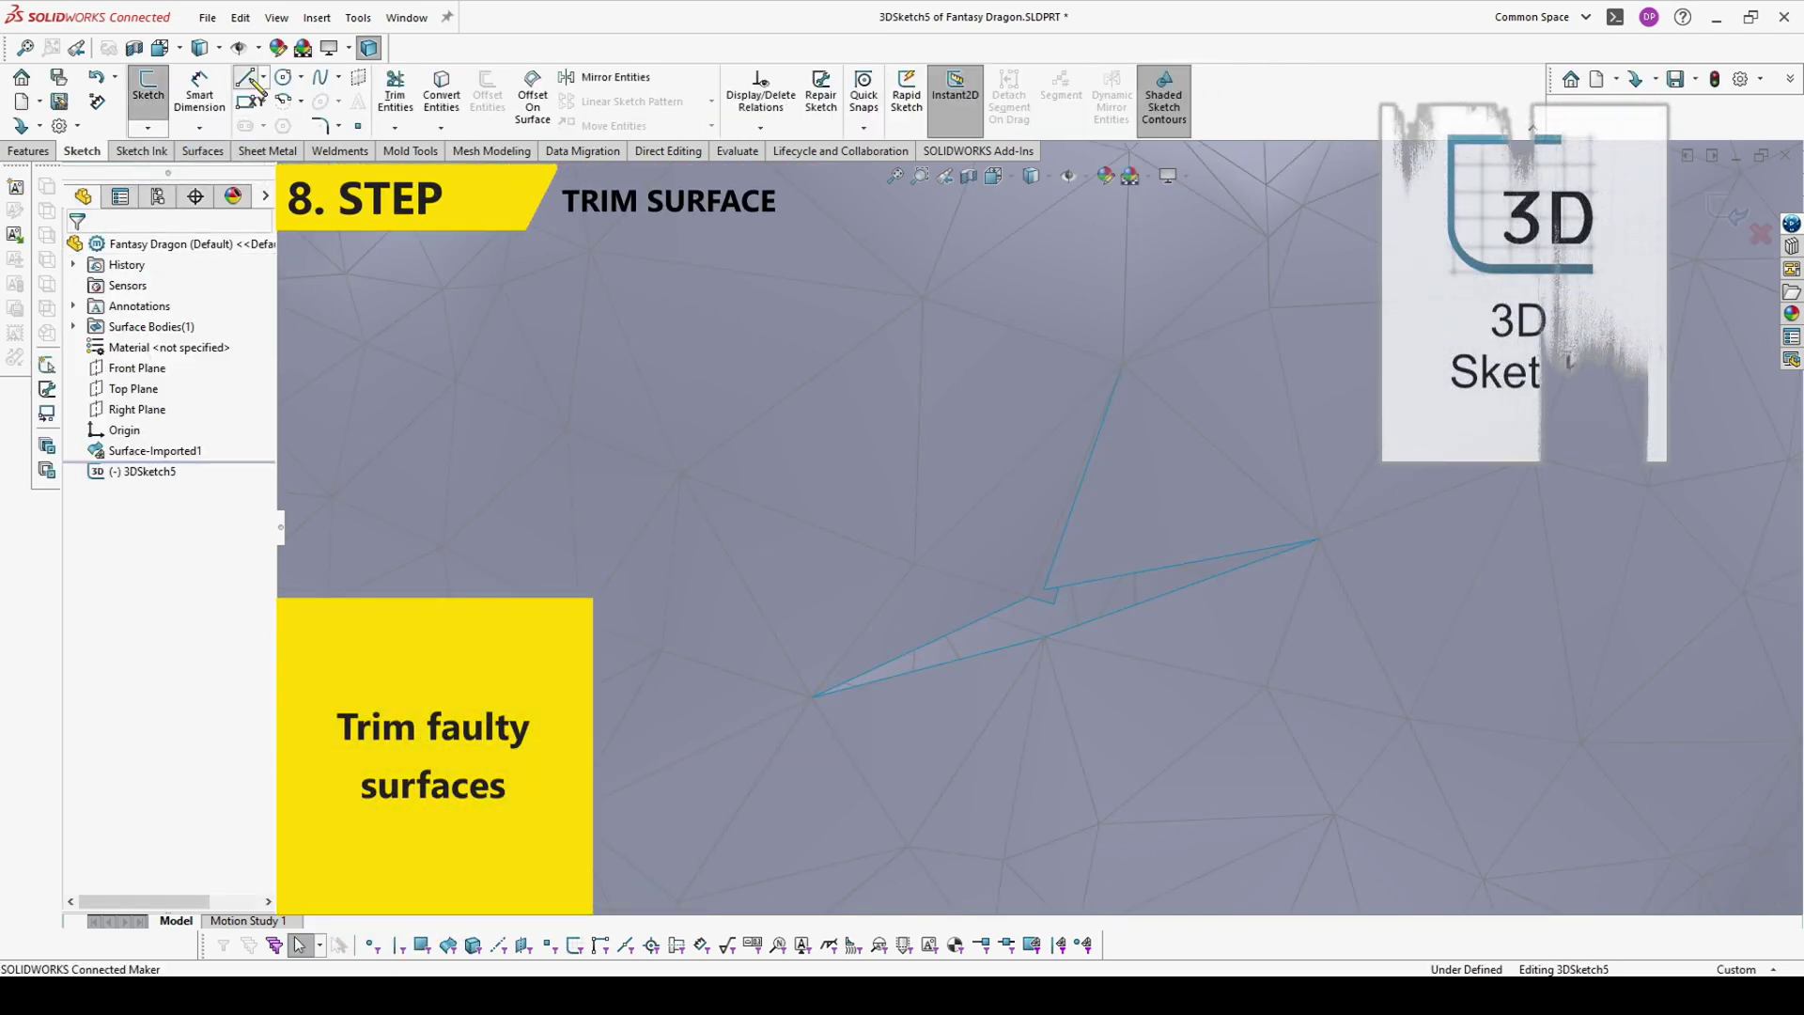
click(248, 79)
click(1029, 598)
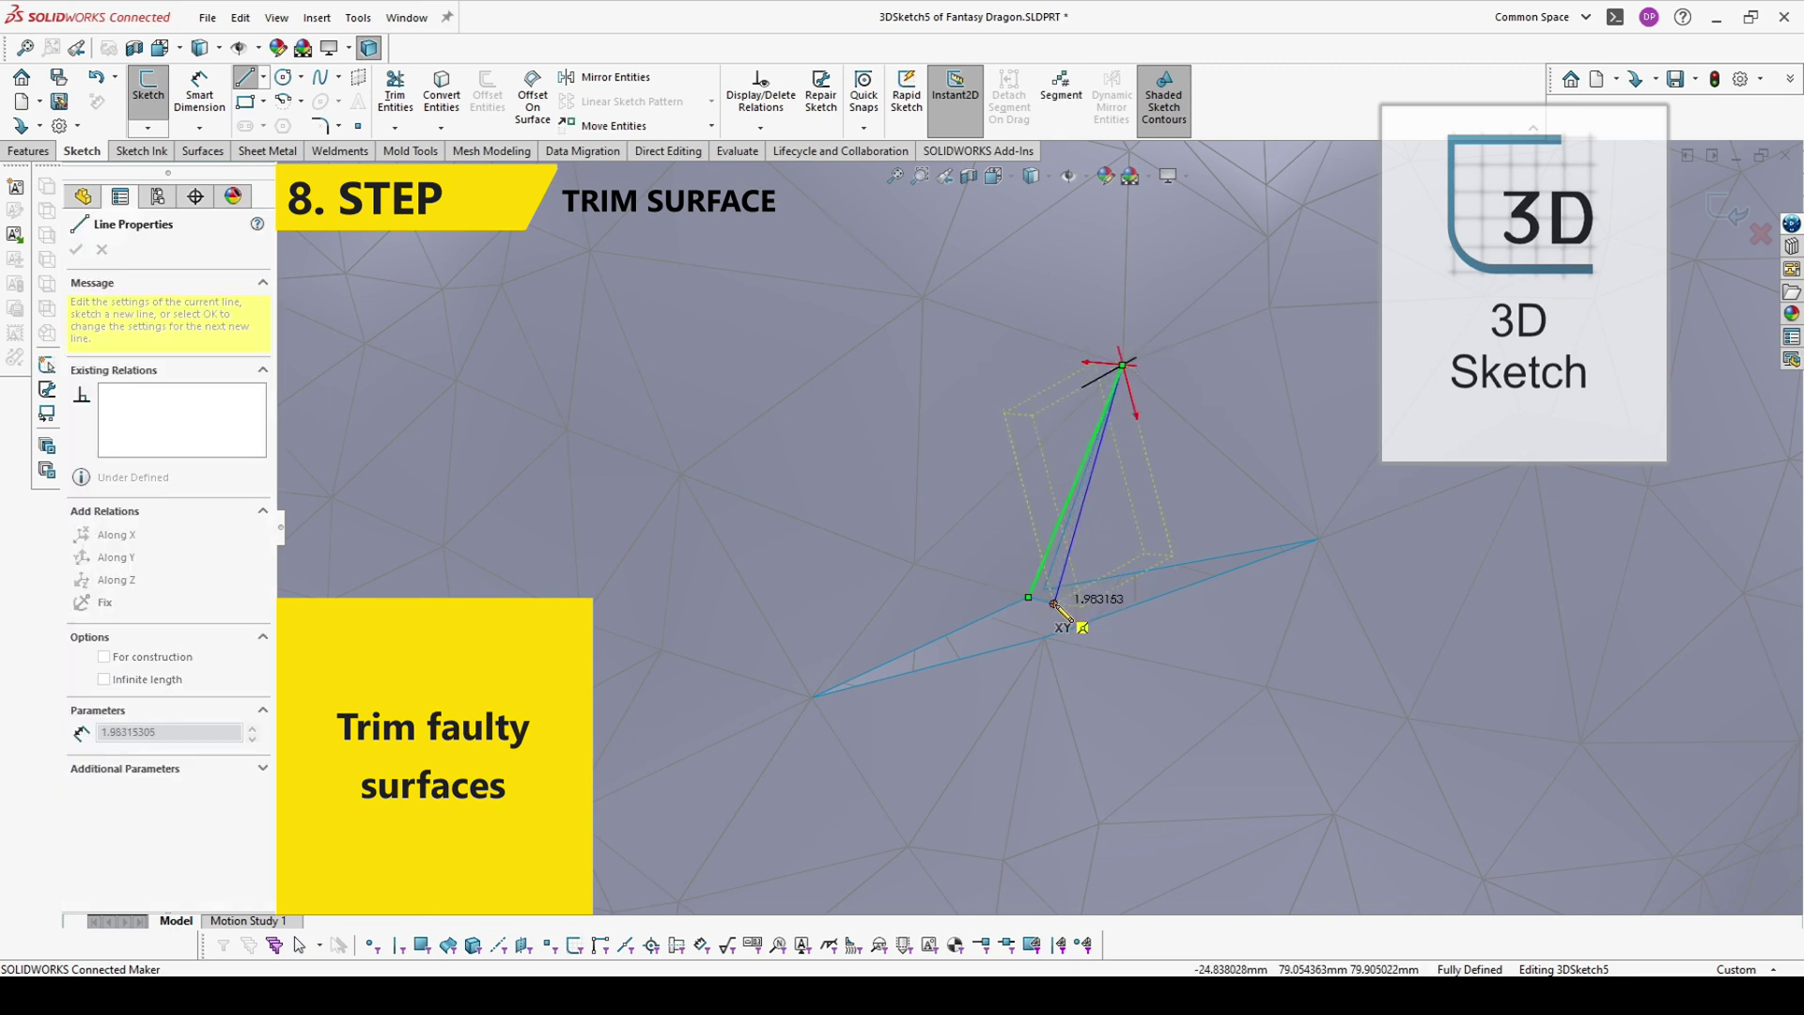
double_click(1054, 603)
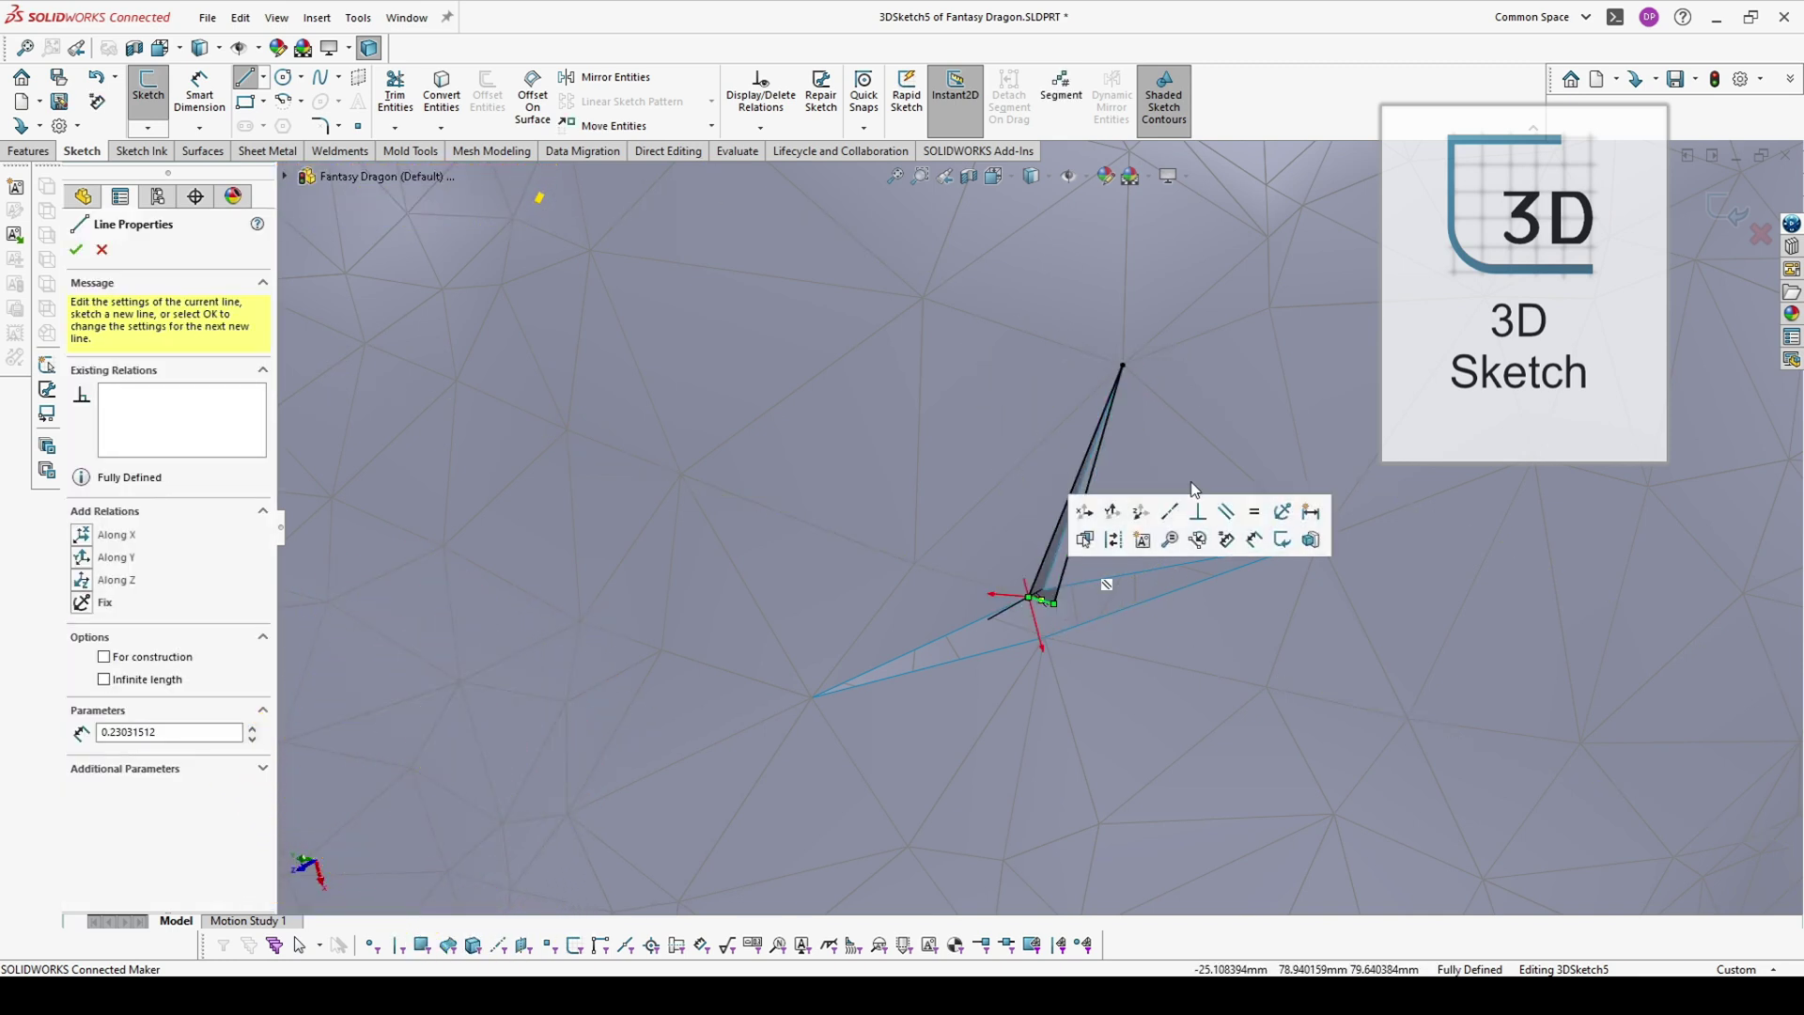
click(1735, 216)
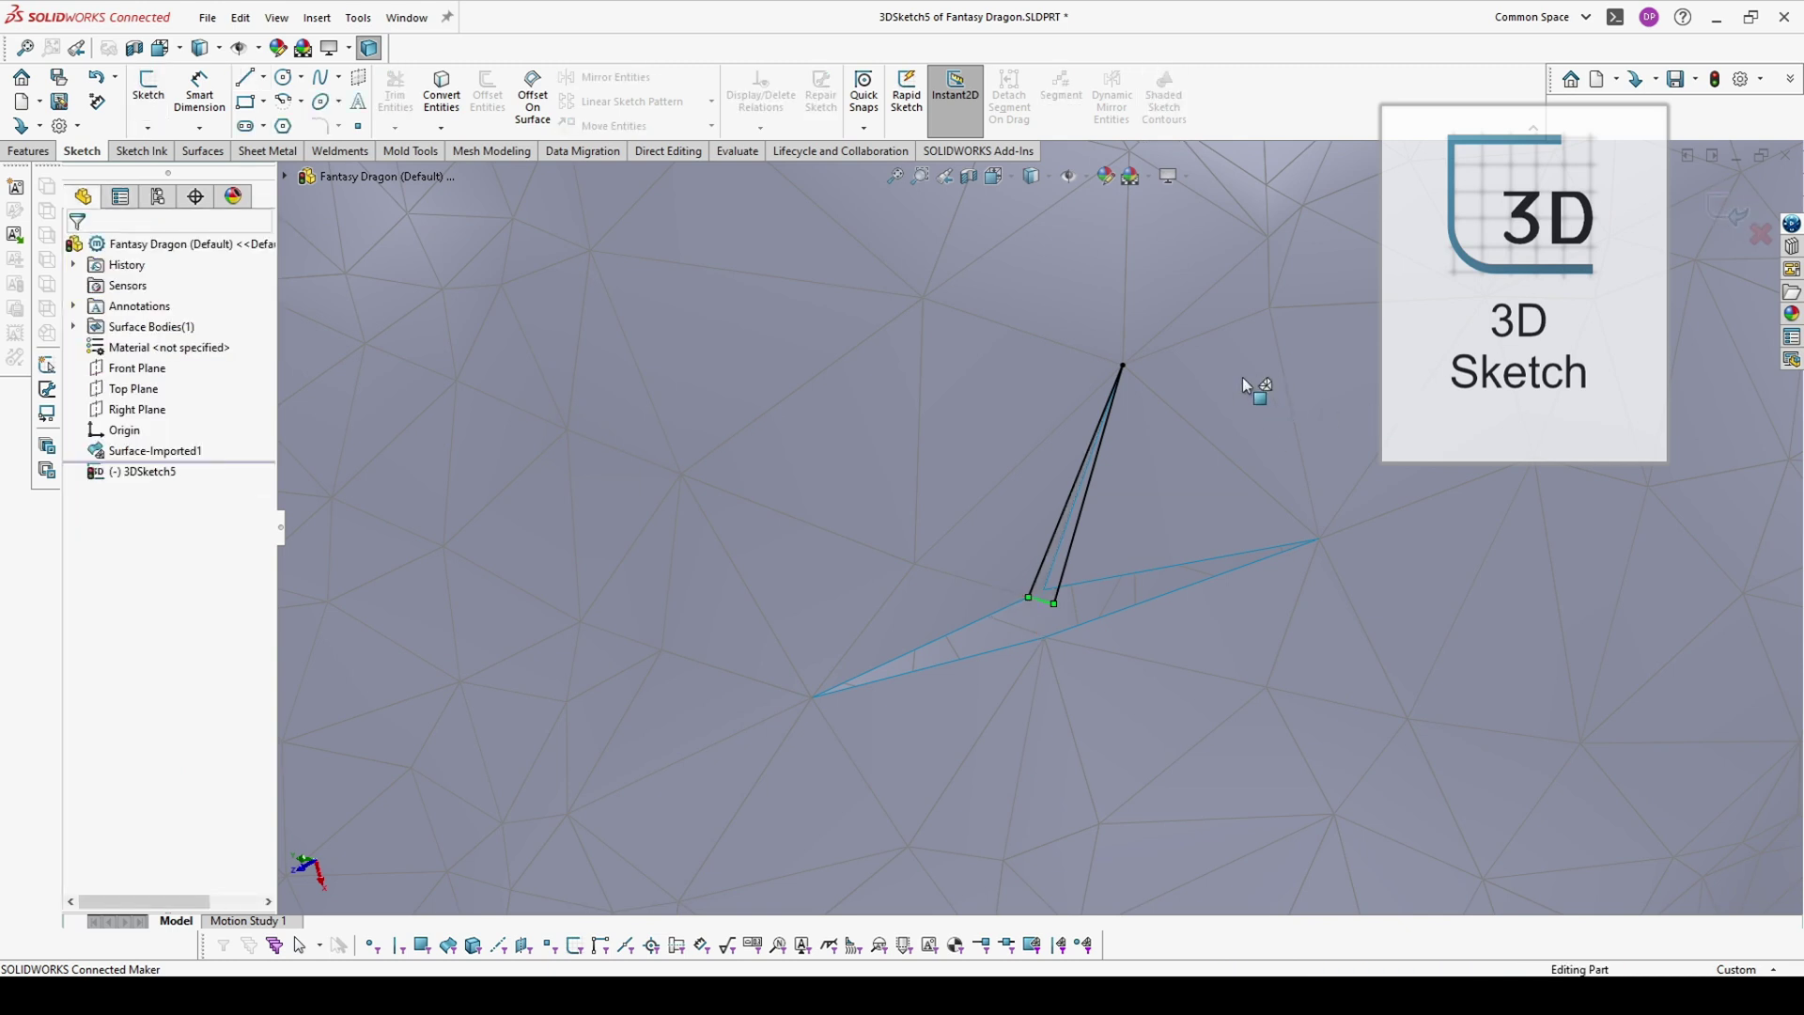
click(1171, 370)
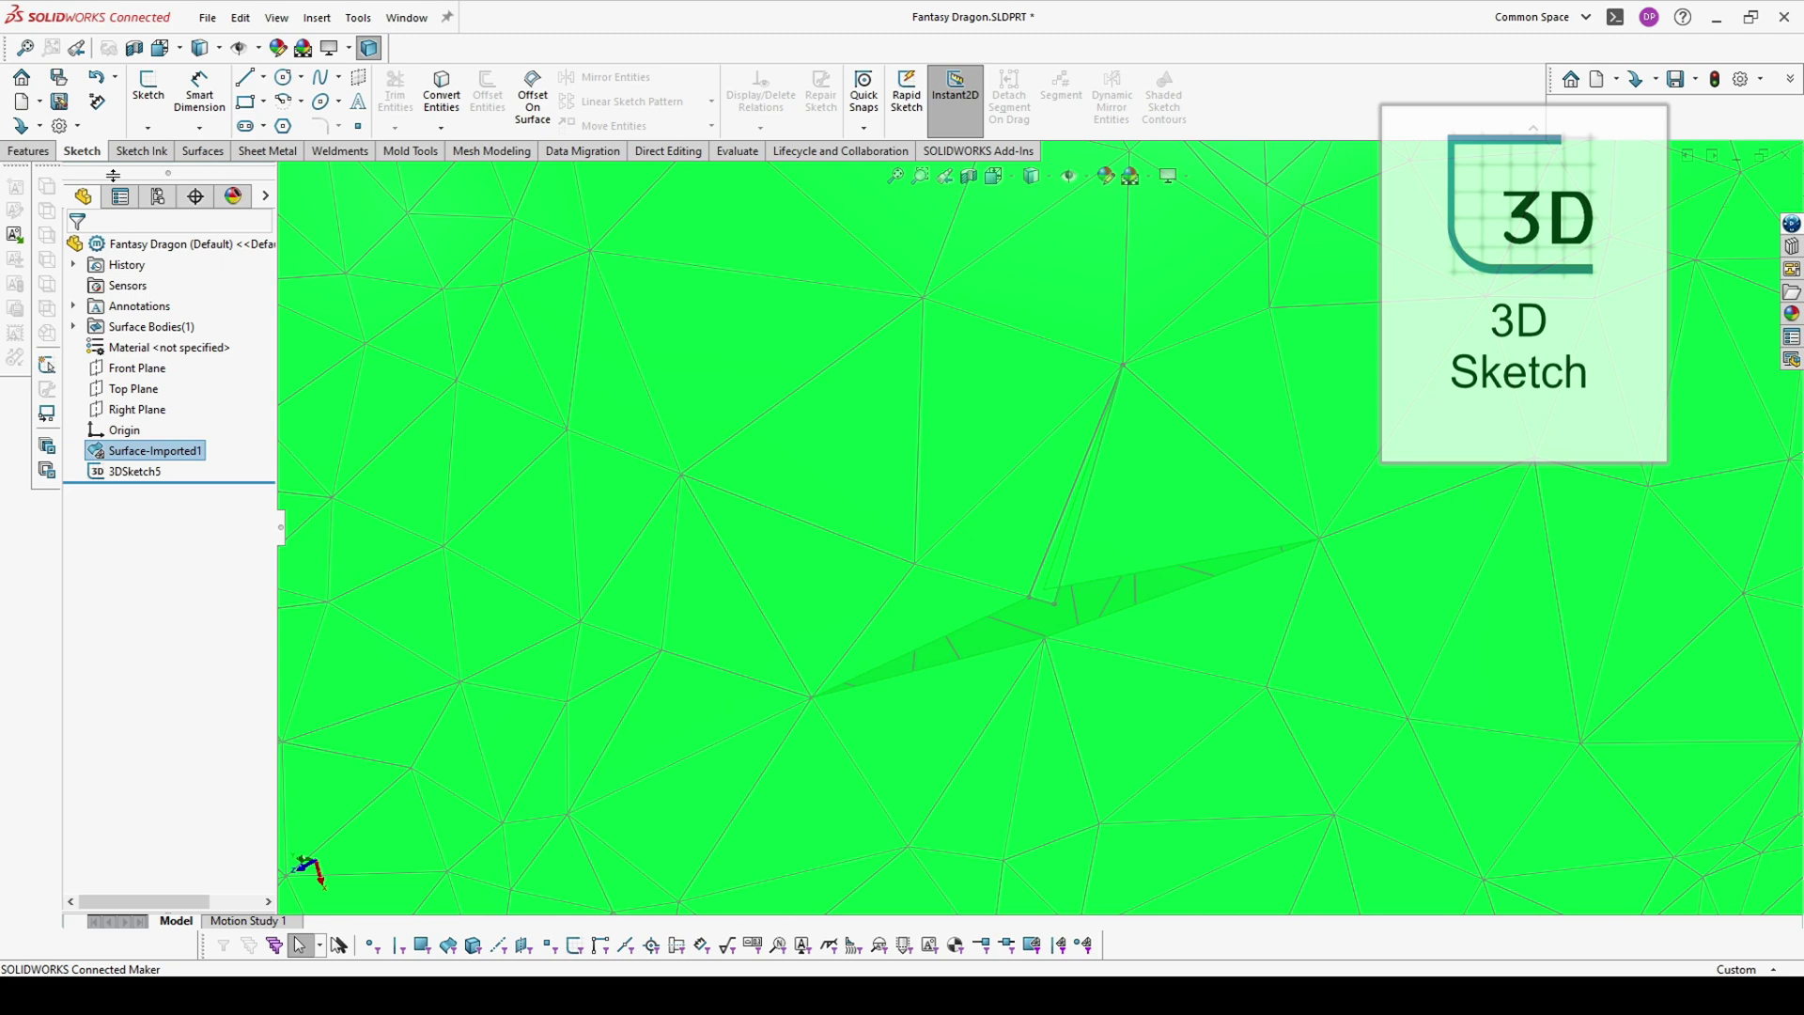
click(124, 471)
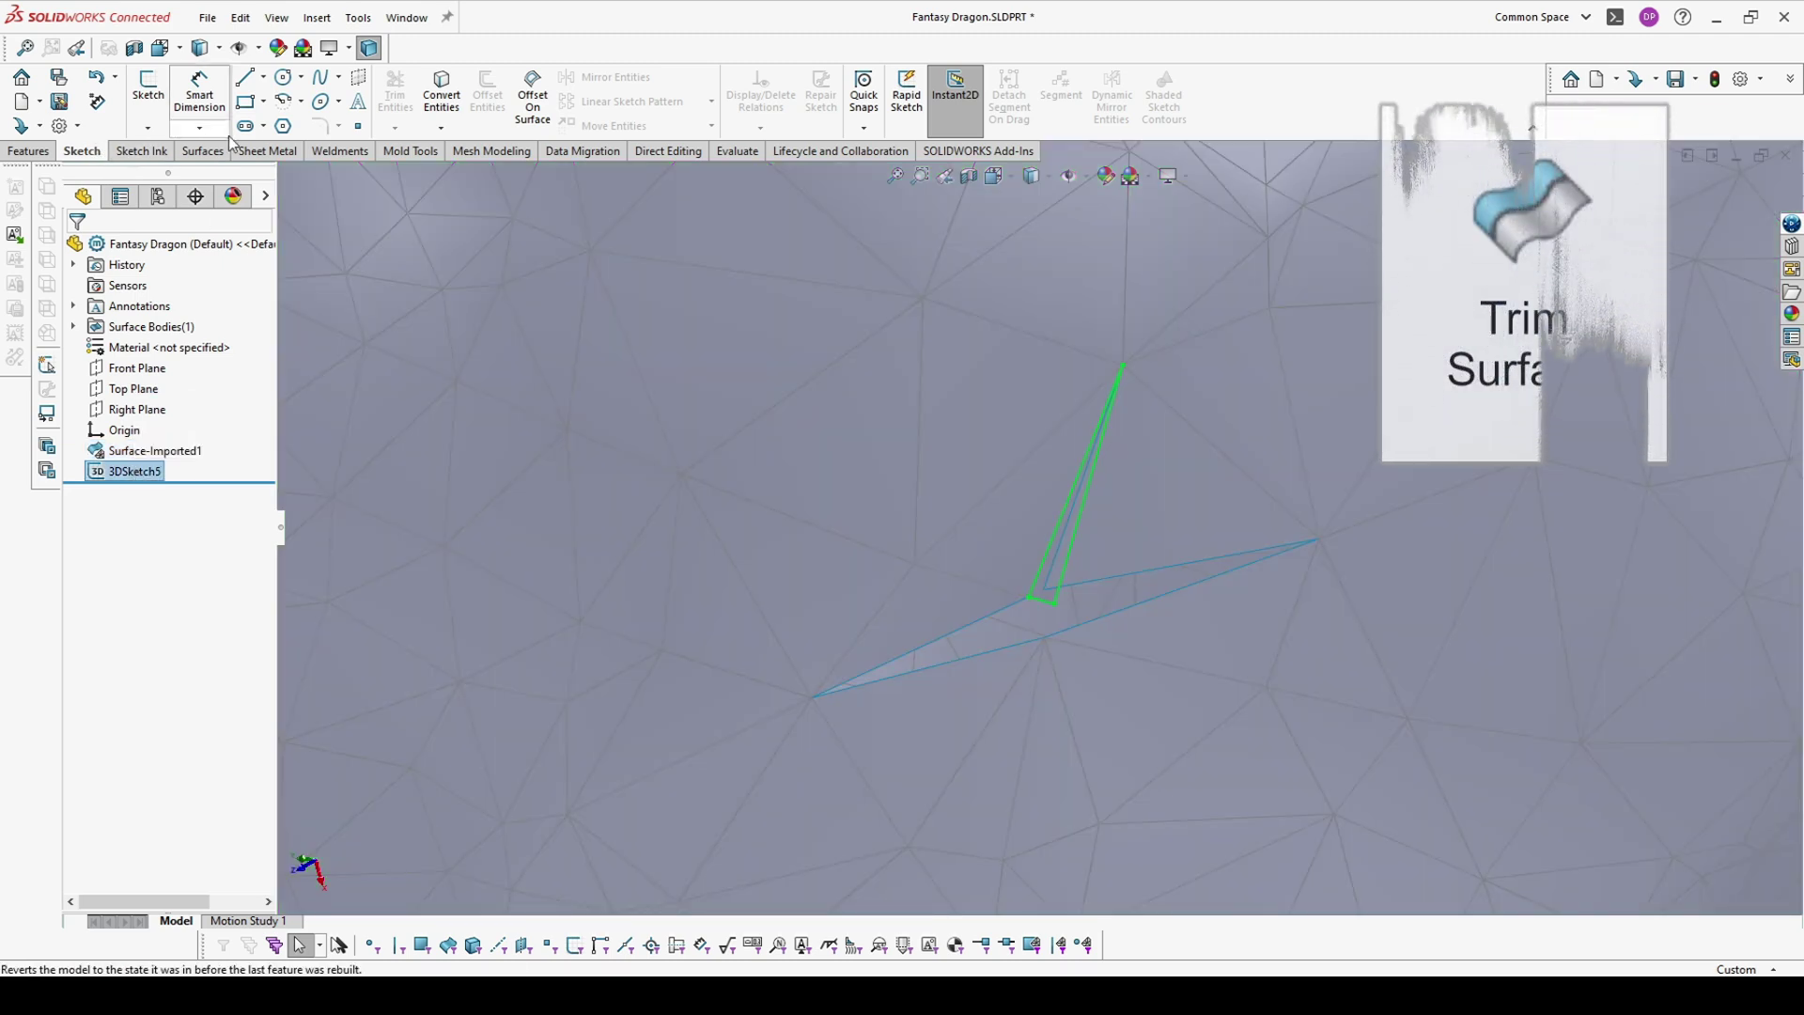
Trim away the sliver face using 3DSketch5, creating Surface-Trim1
click(202, 155)
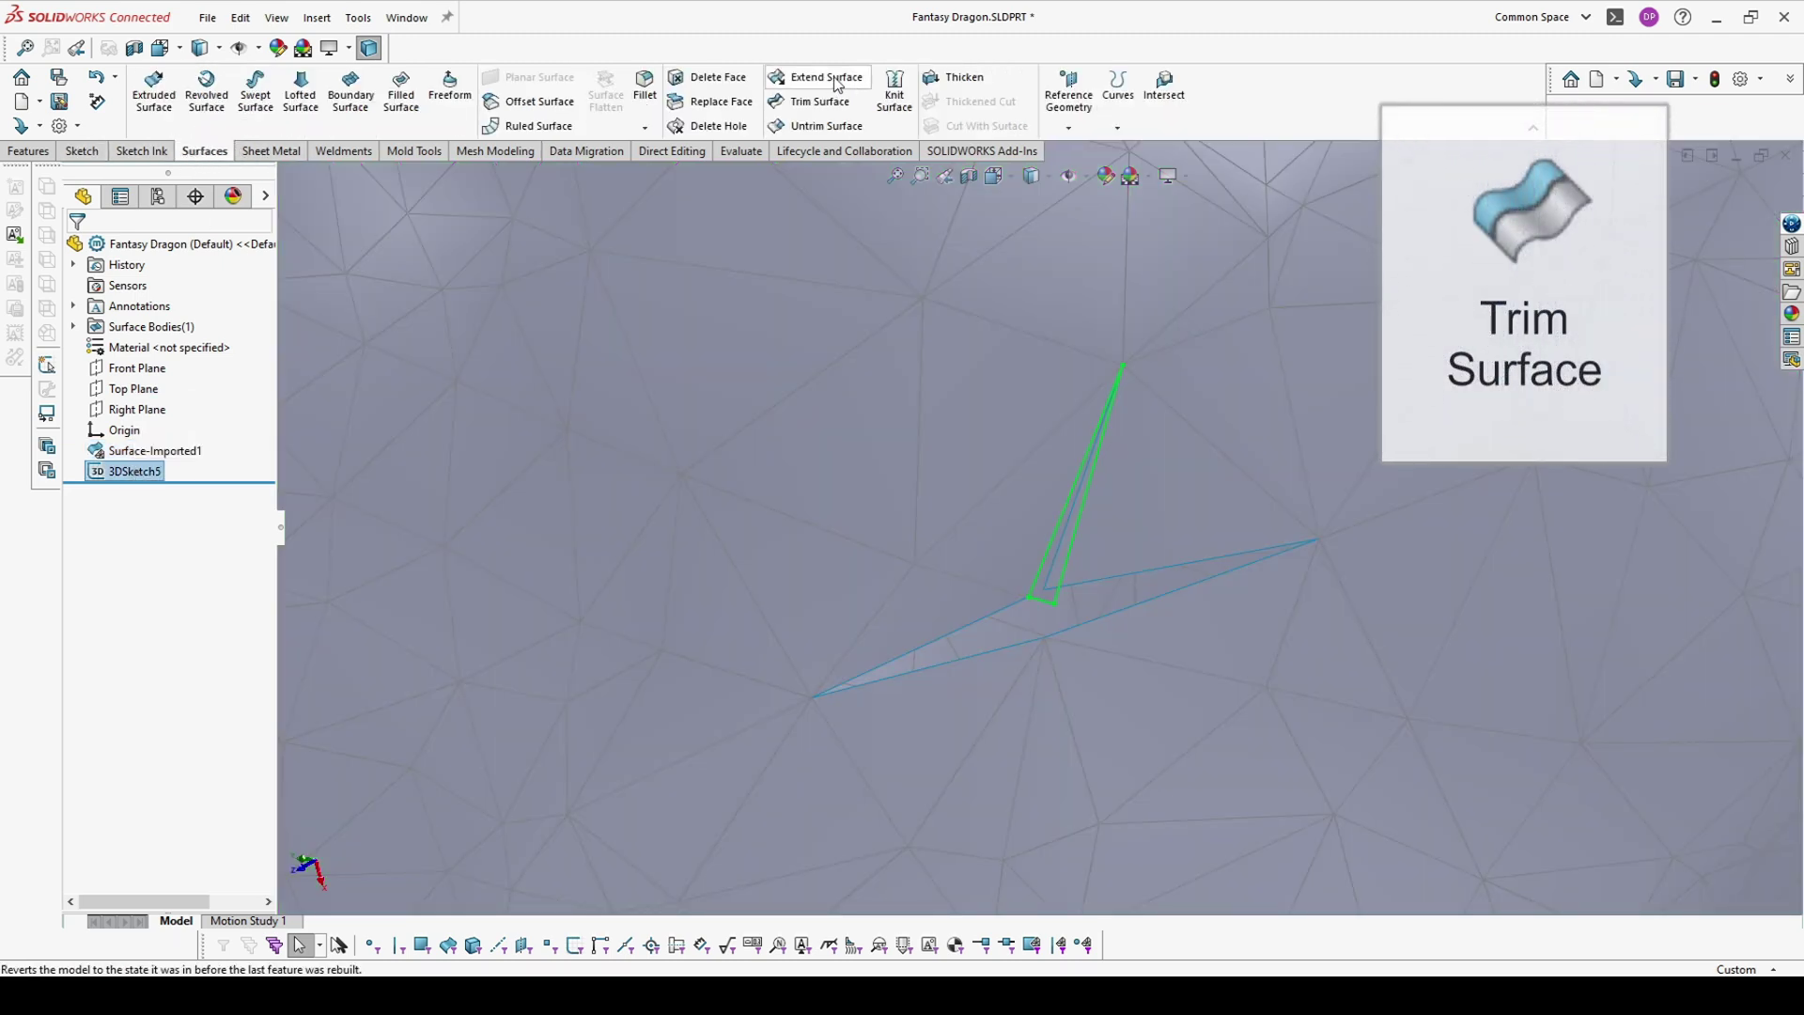
click(814, 105)
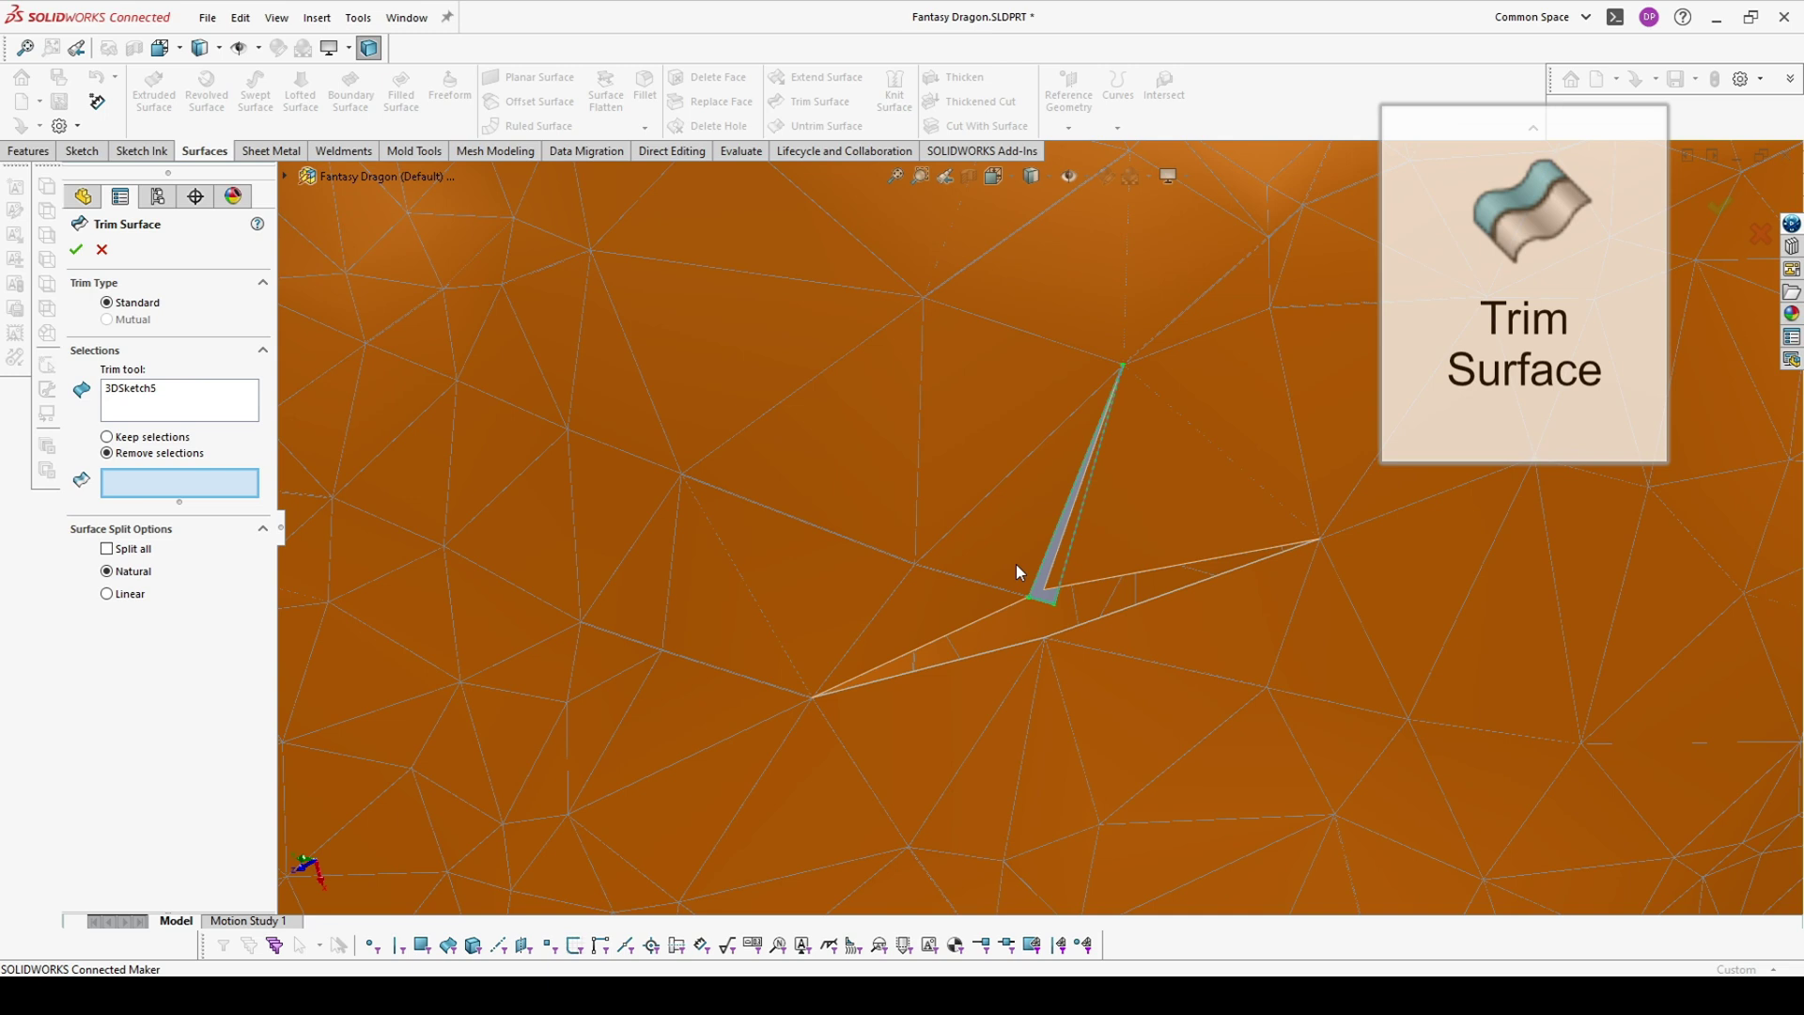
click(1045, 593)
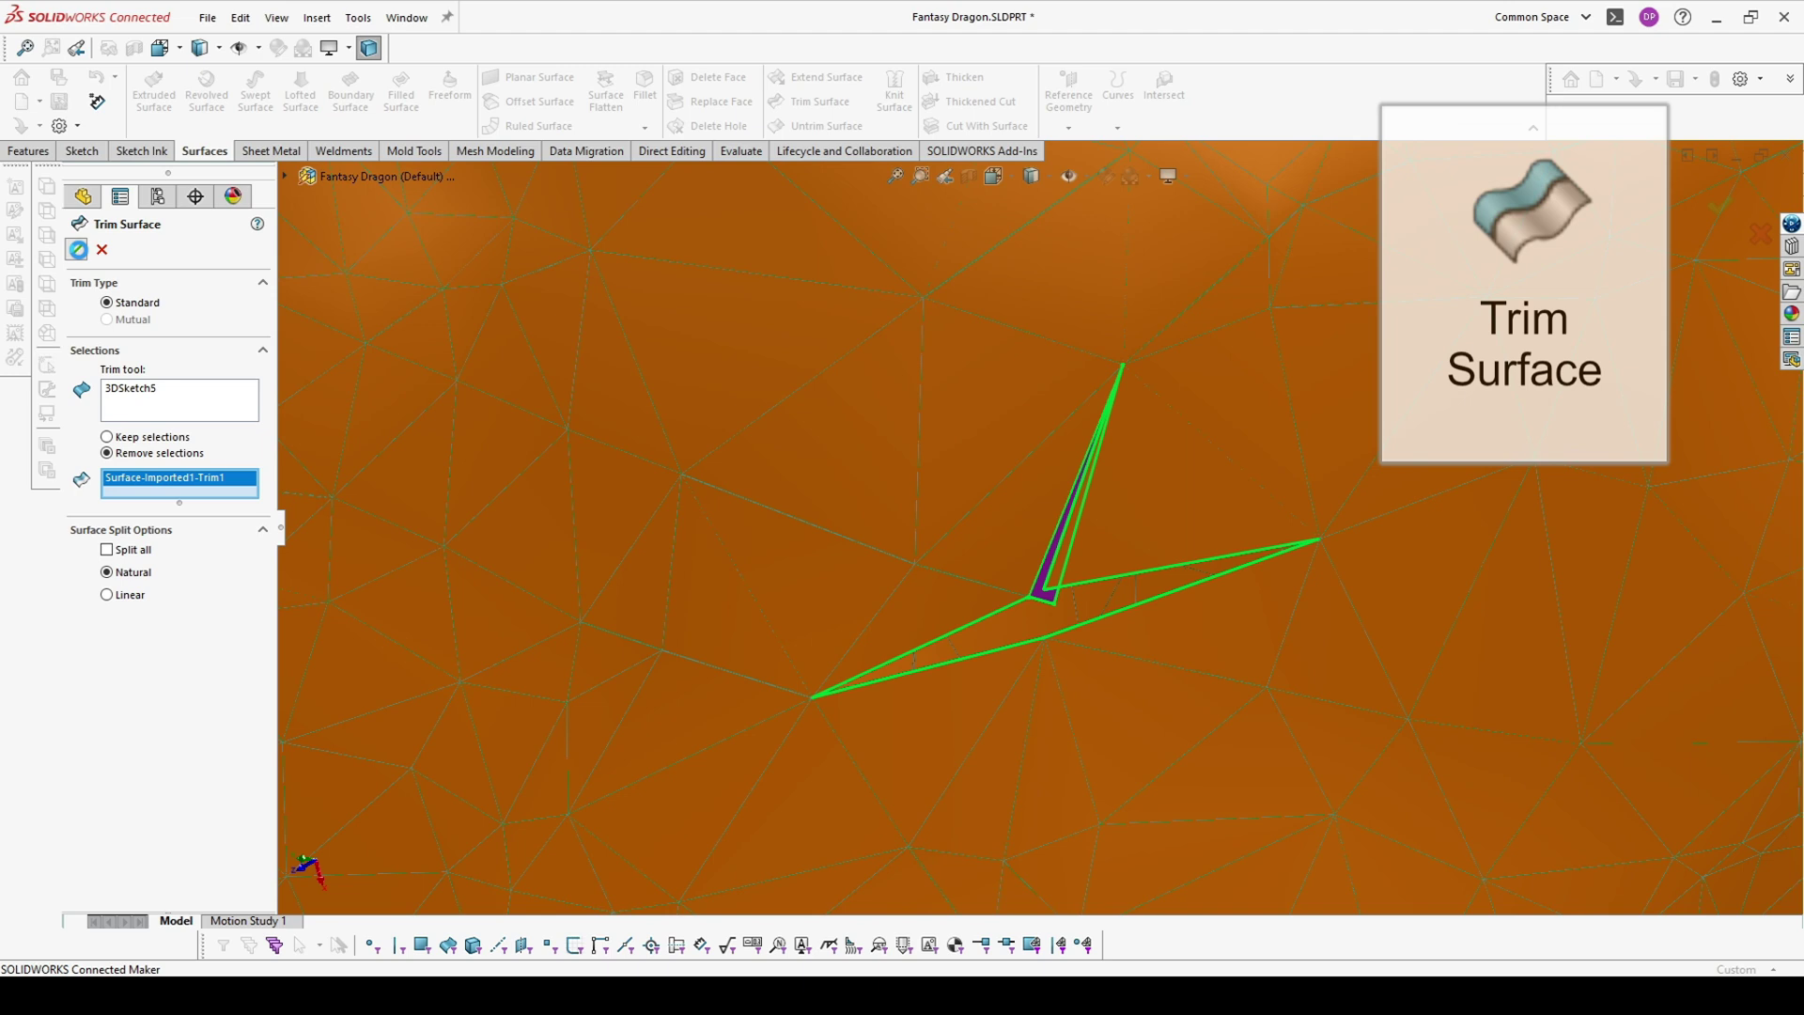
click(78, 249)
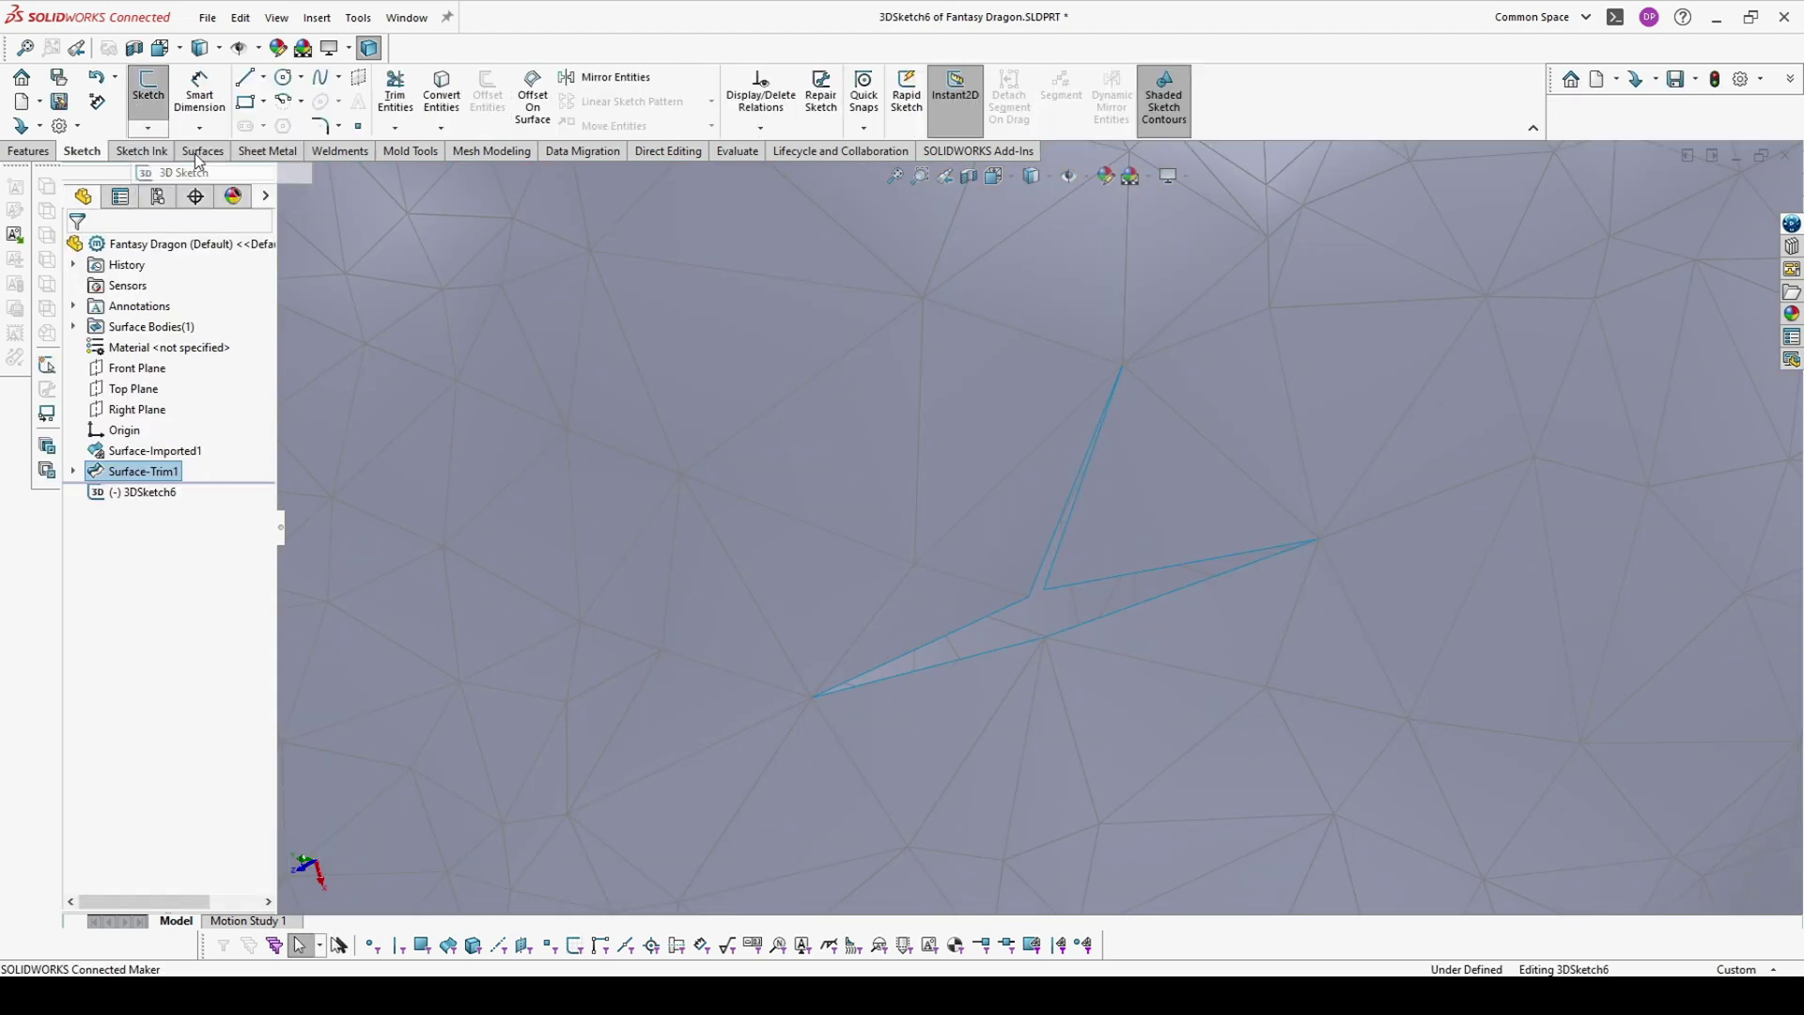
Sketch a triangle in 3DSketch6 and trim the neighbouring triangular face, creating Surface-Trim2
click(1123, 364)
click(1321, 539)
click(1043, 590)
click(1123, 365)
click(1697, 215)
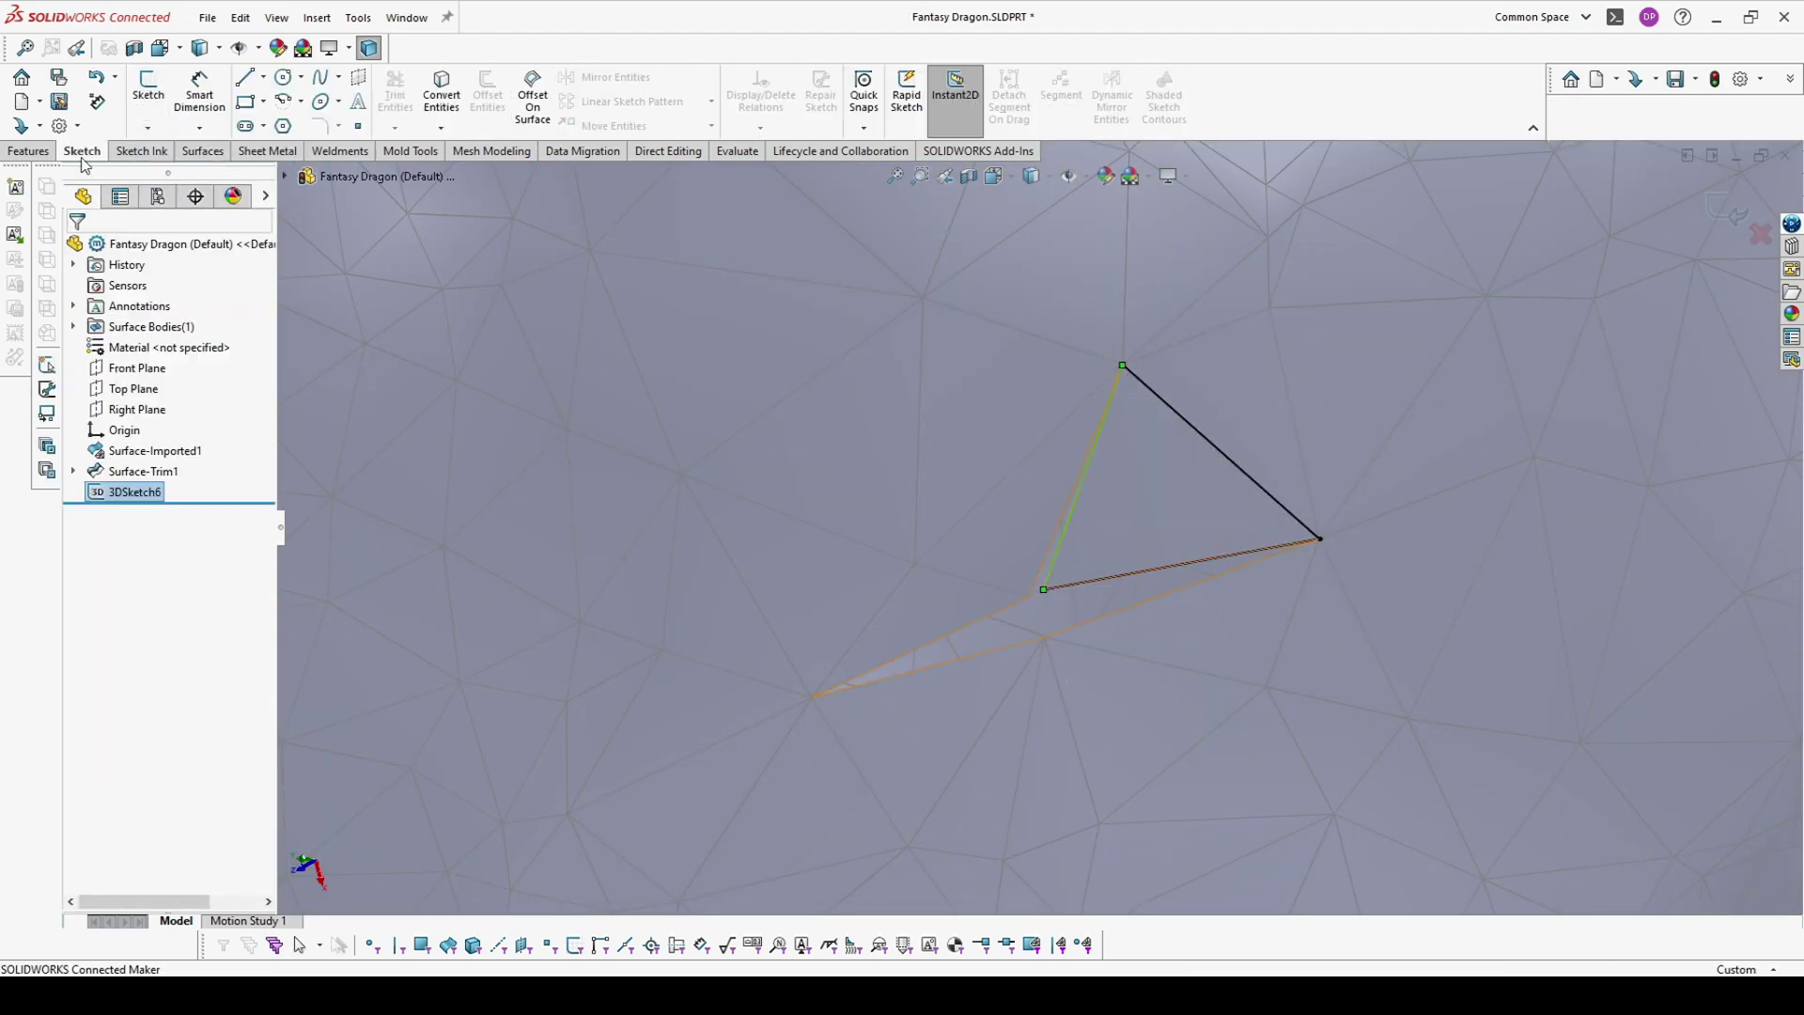
click(203, 150)
click(813, 102)
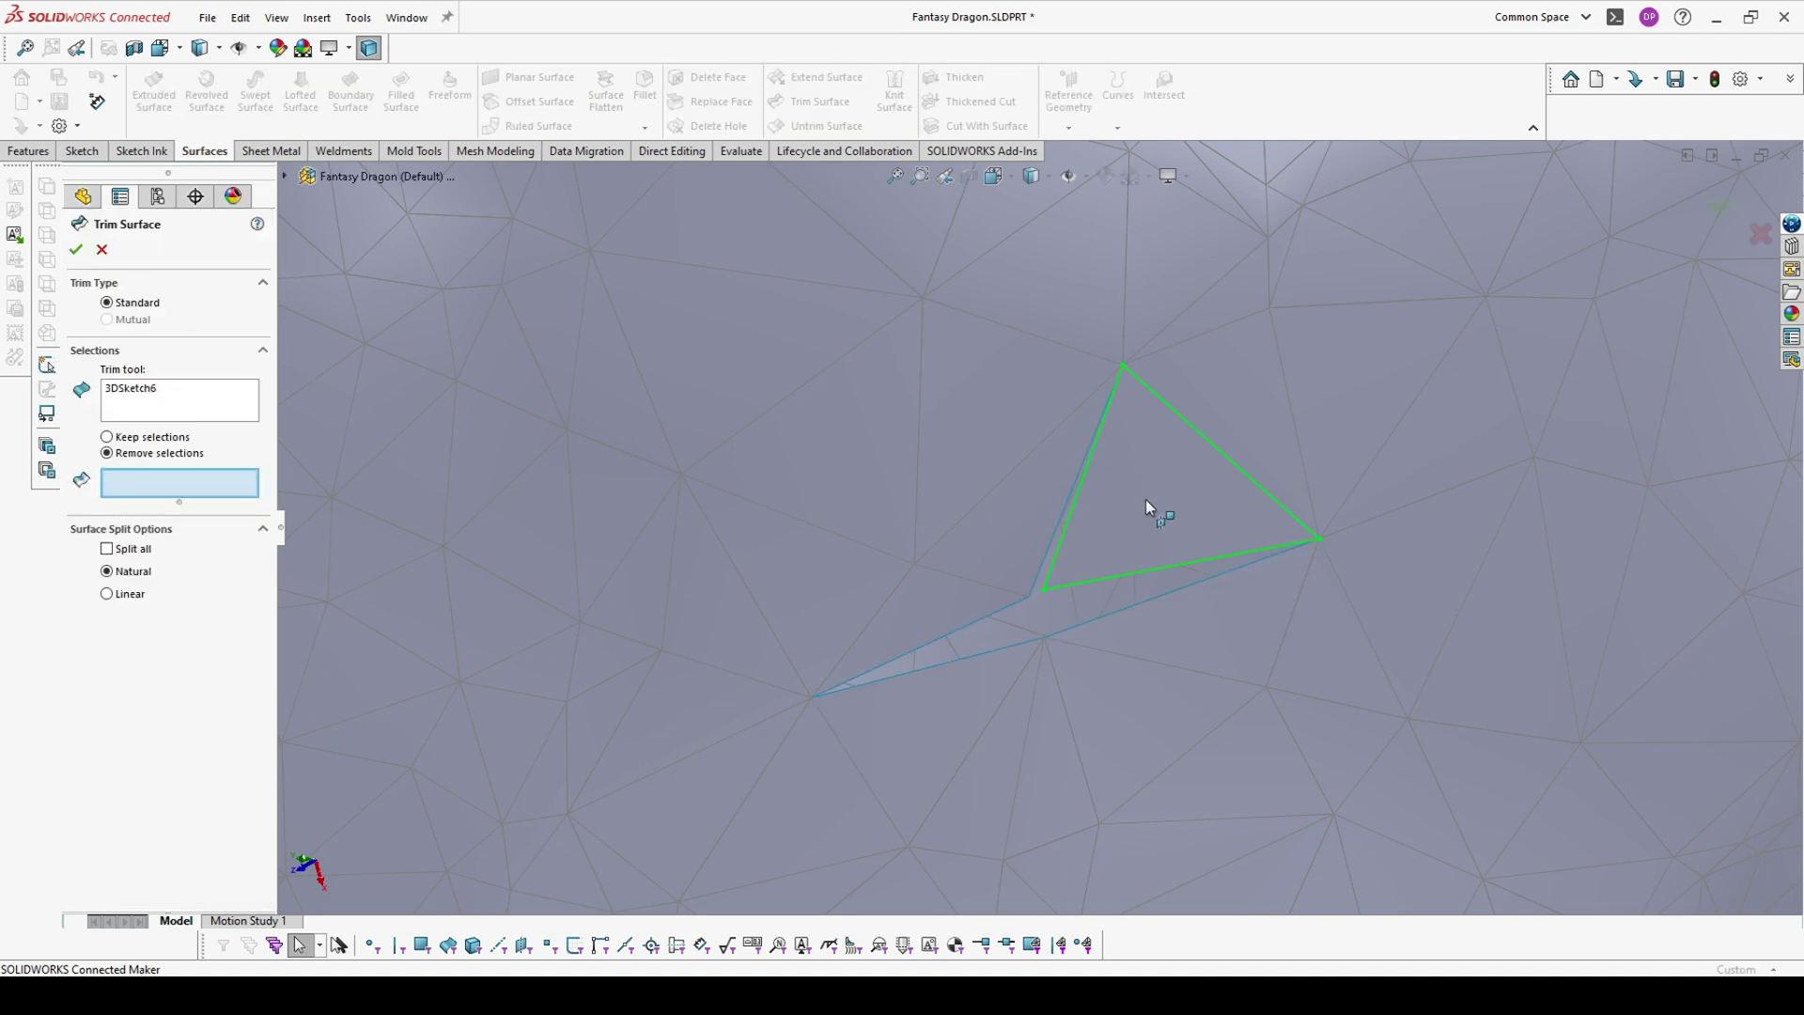
click(1127, 524)
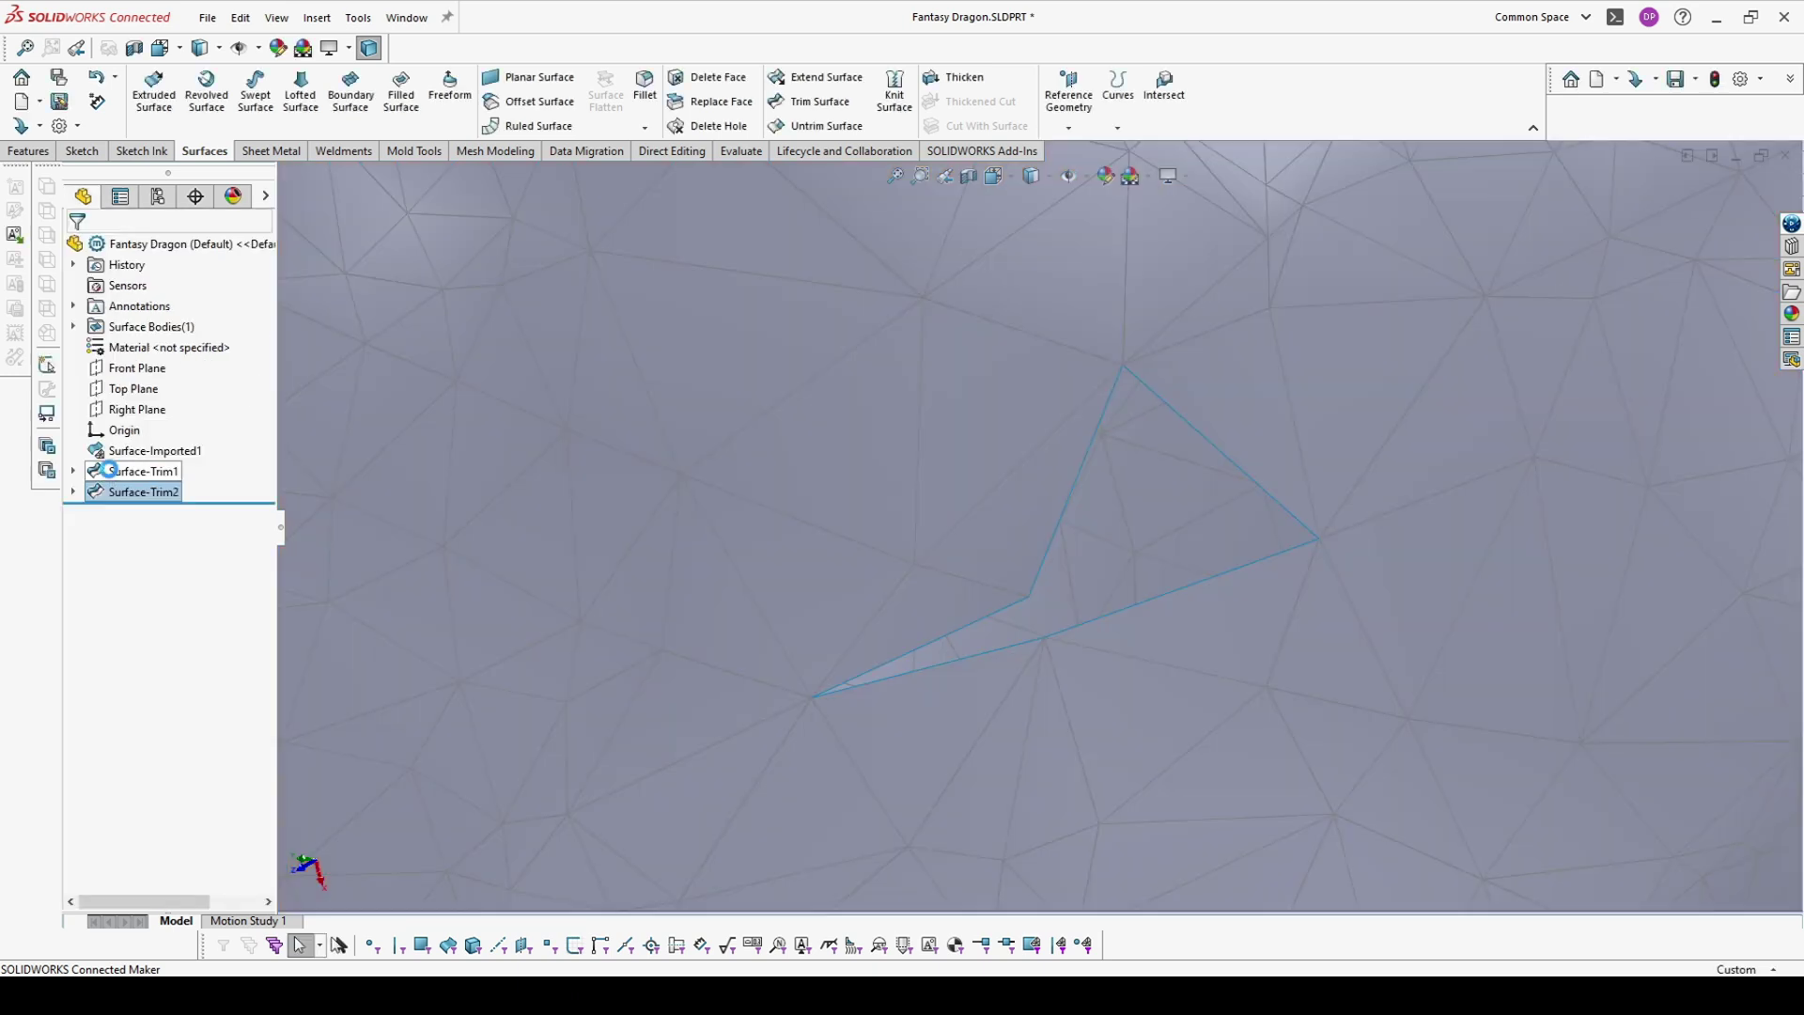
Finish the second trim, then sketch a closed triangle over the hole's vertices in a new 3D sketch
click(81, 150)
click(148, 128)
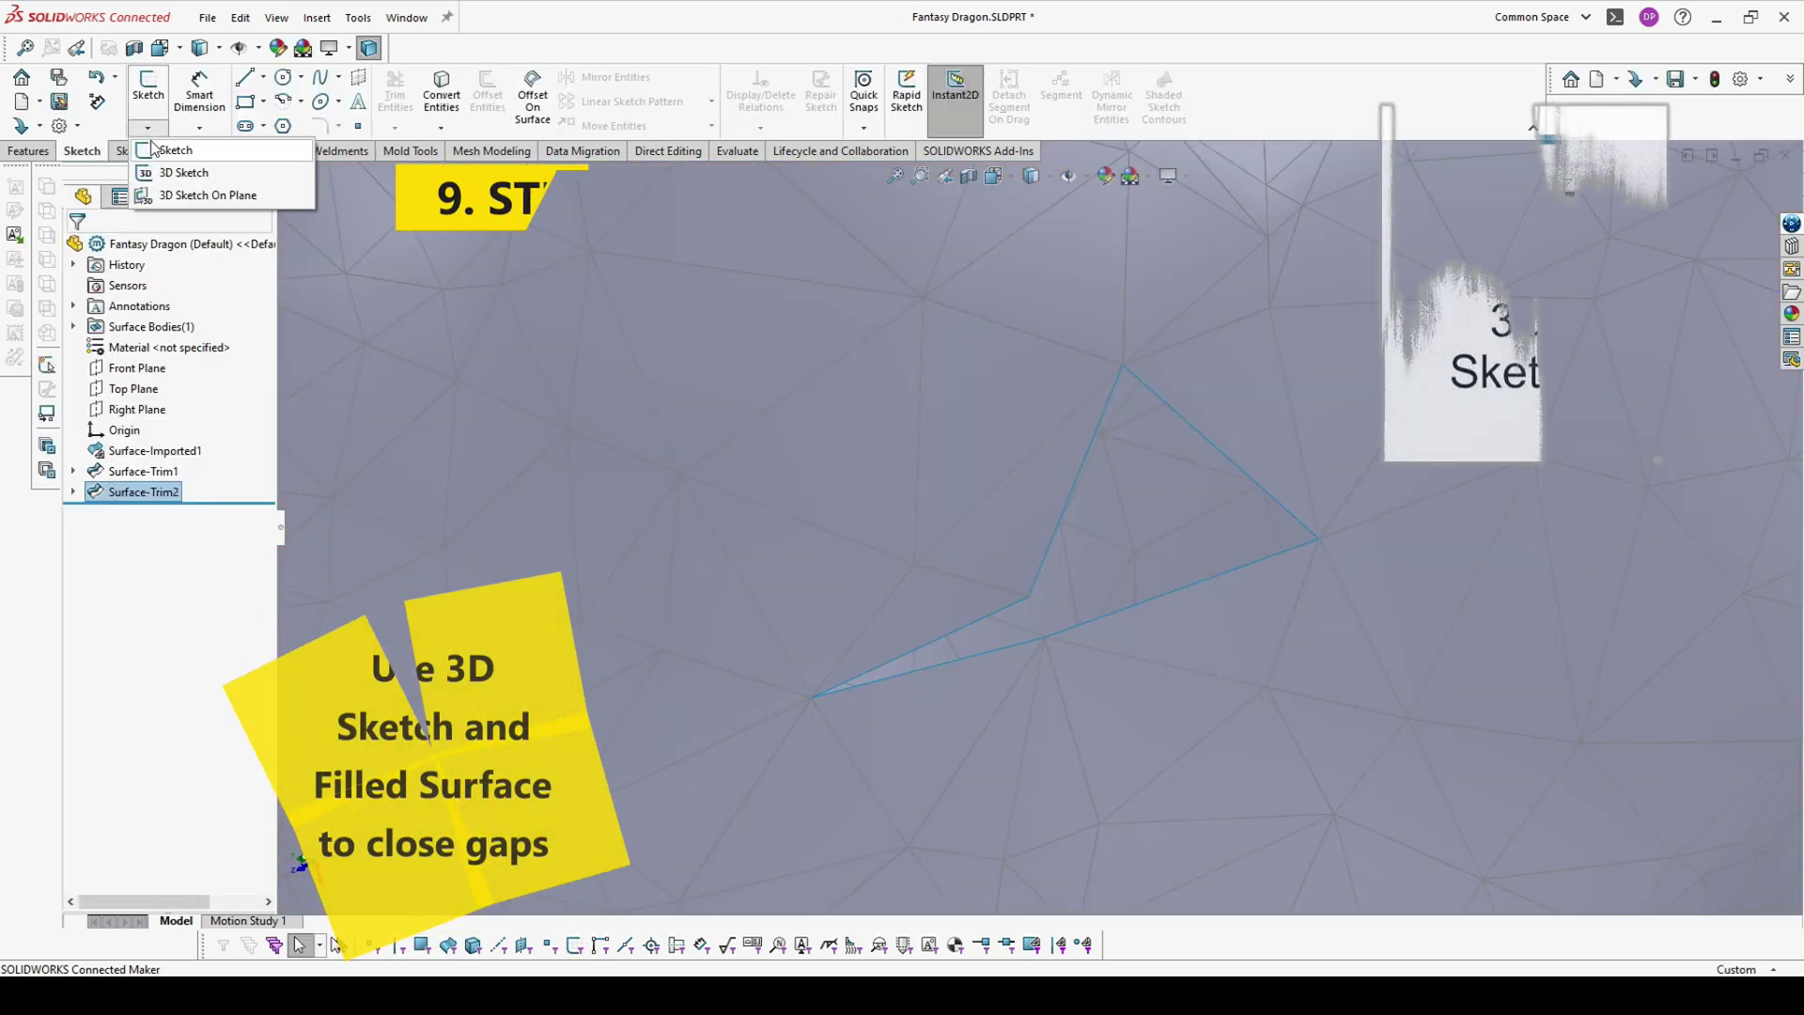
click(174, 169)
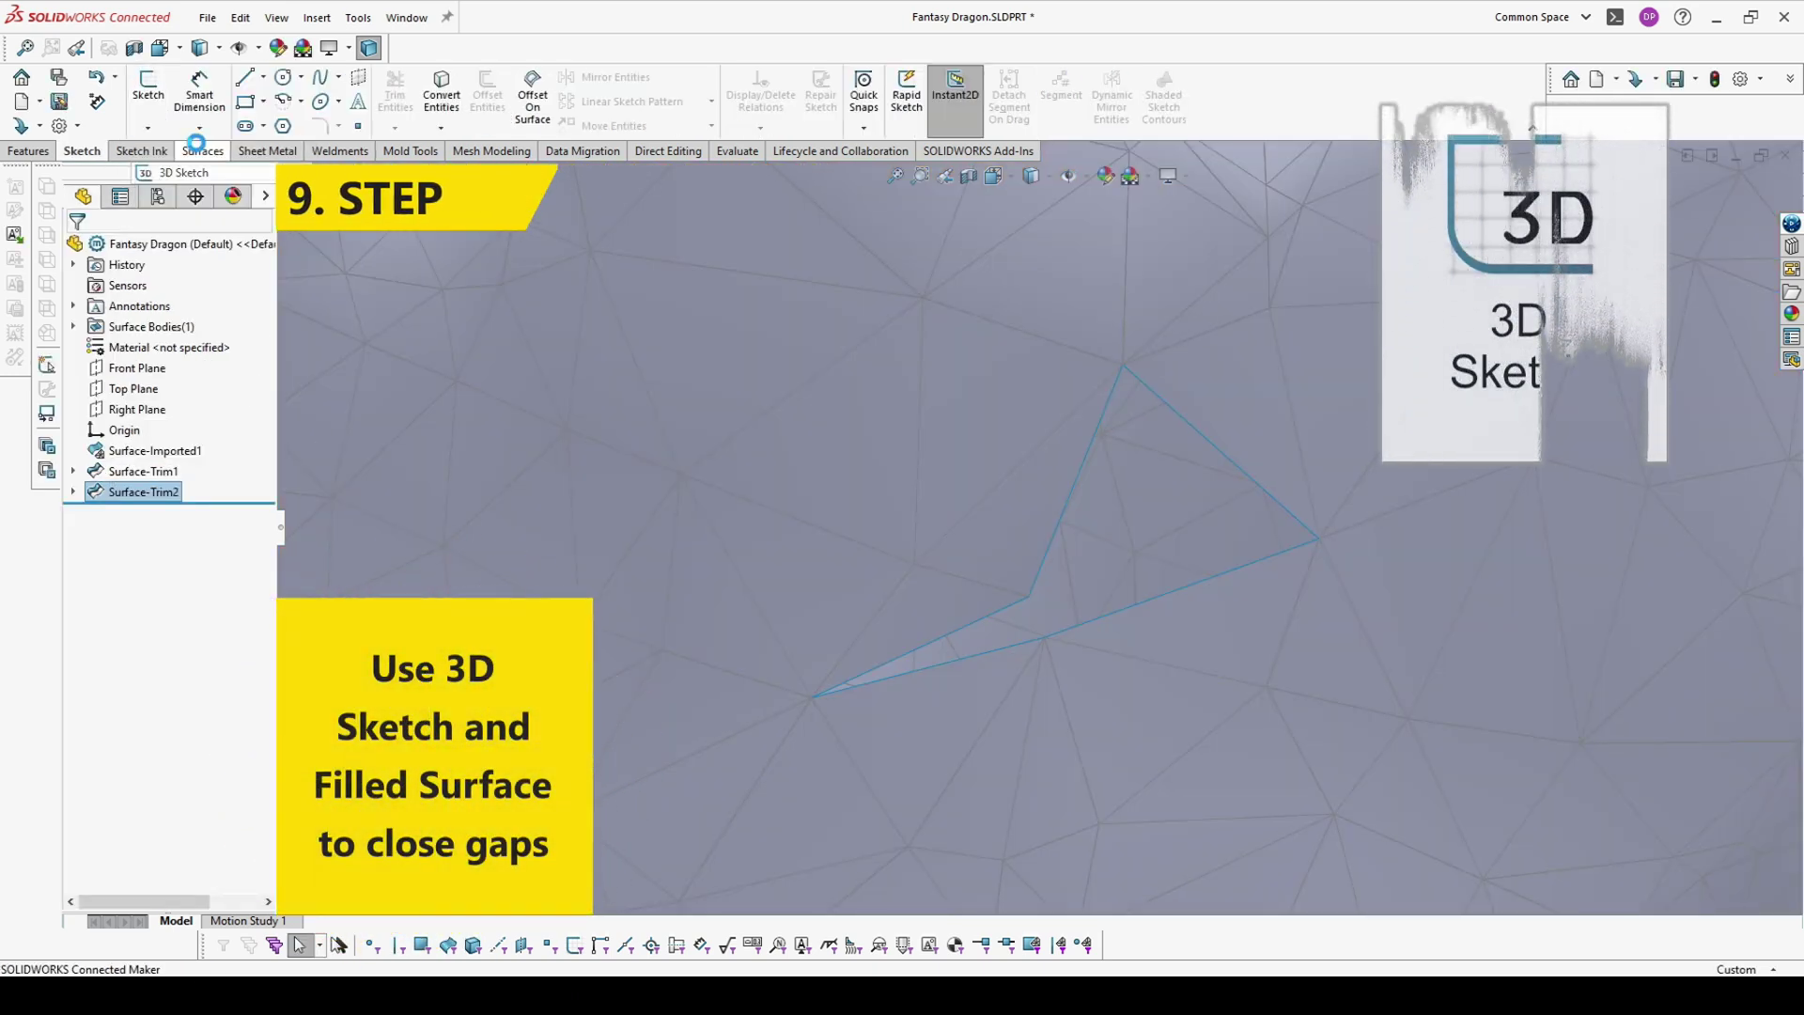
click(1028, 598)
click(1319, 538)
click(1123, 365)
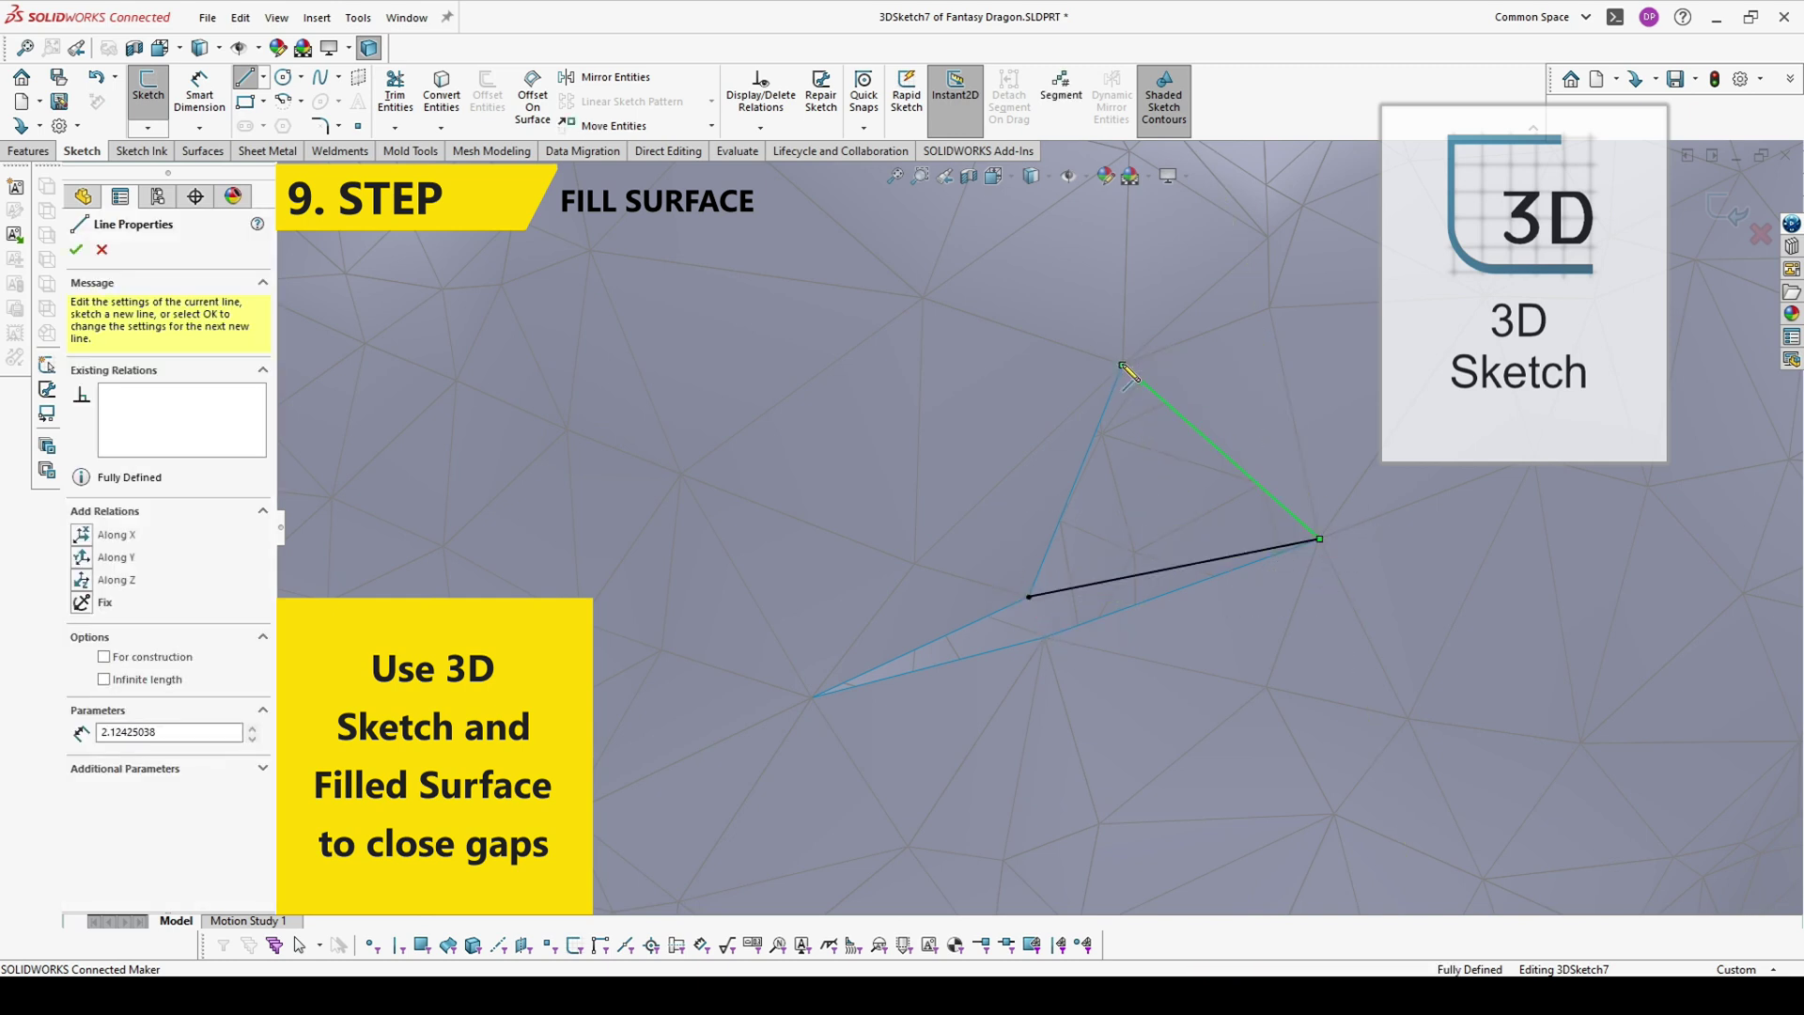
click(1029, 598)
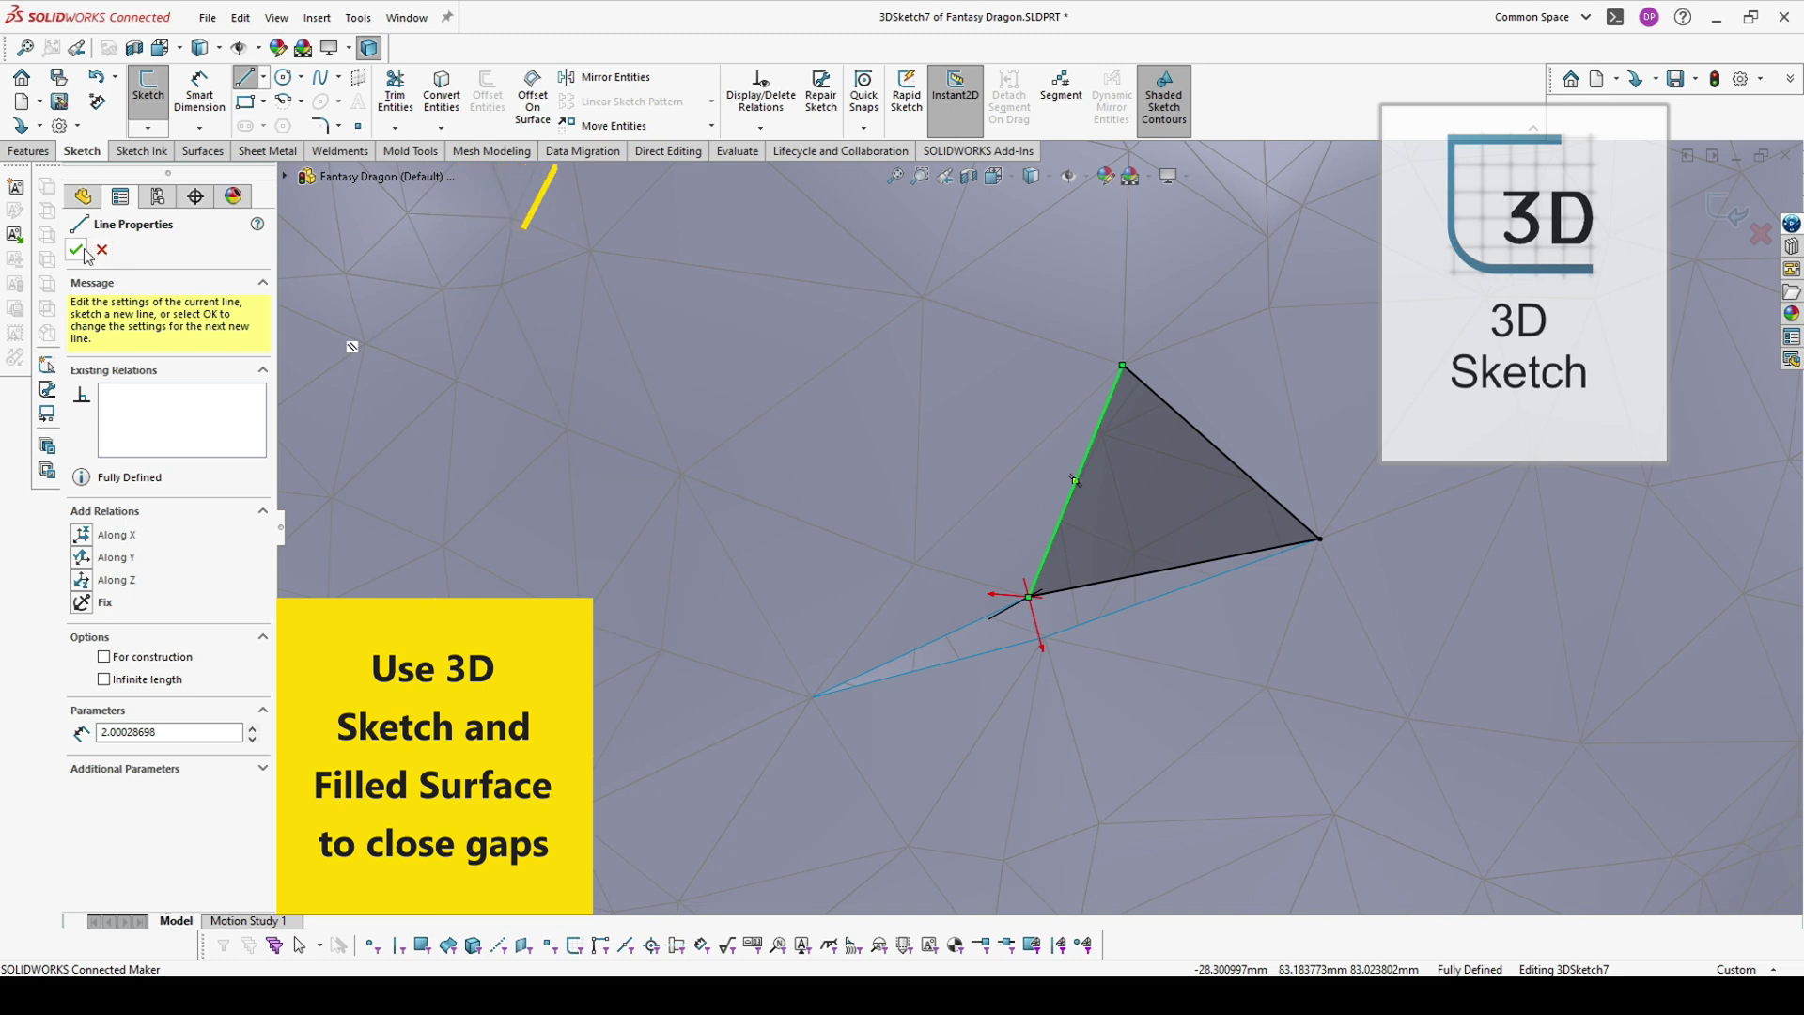
click(1710, 224)
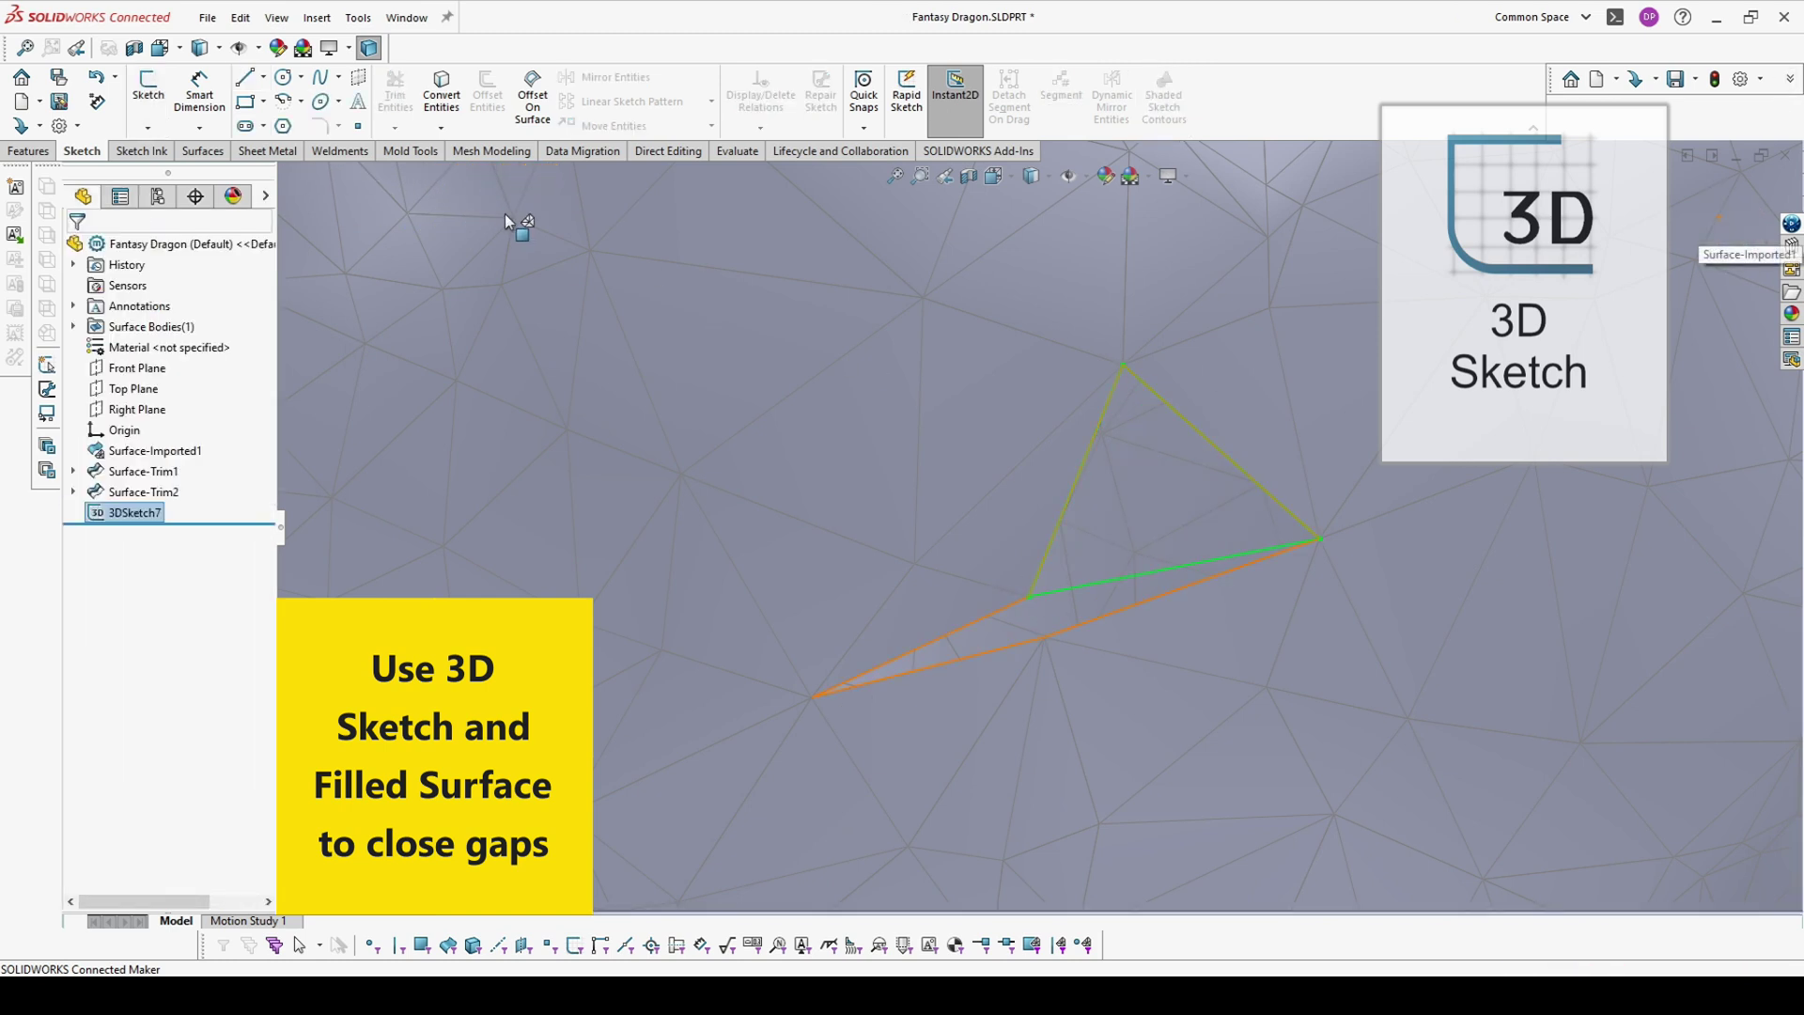
Fill the triangular hole with Surface-Fill5 bounded by 3DSketch7
click(205, 153)
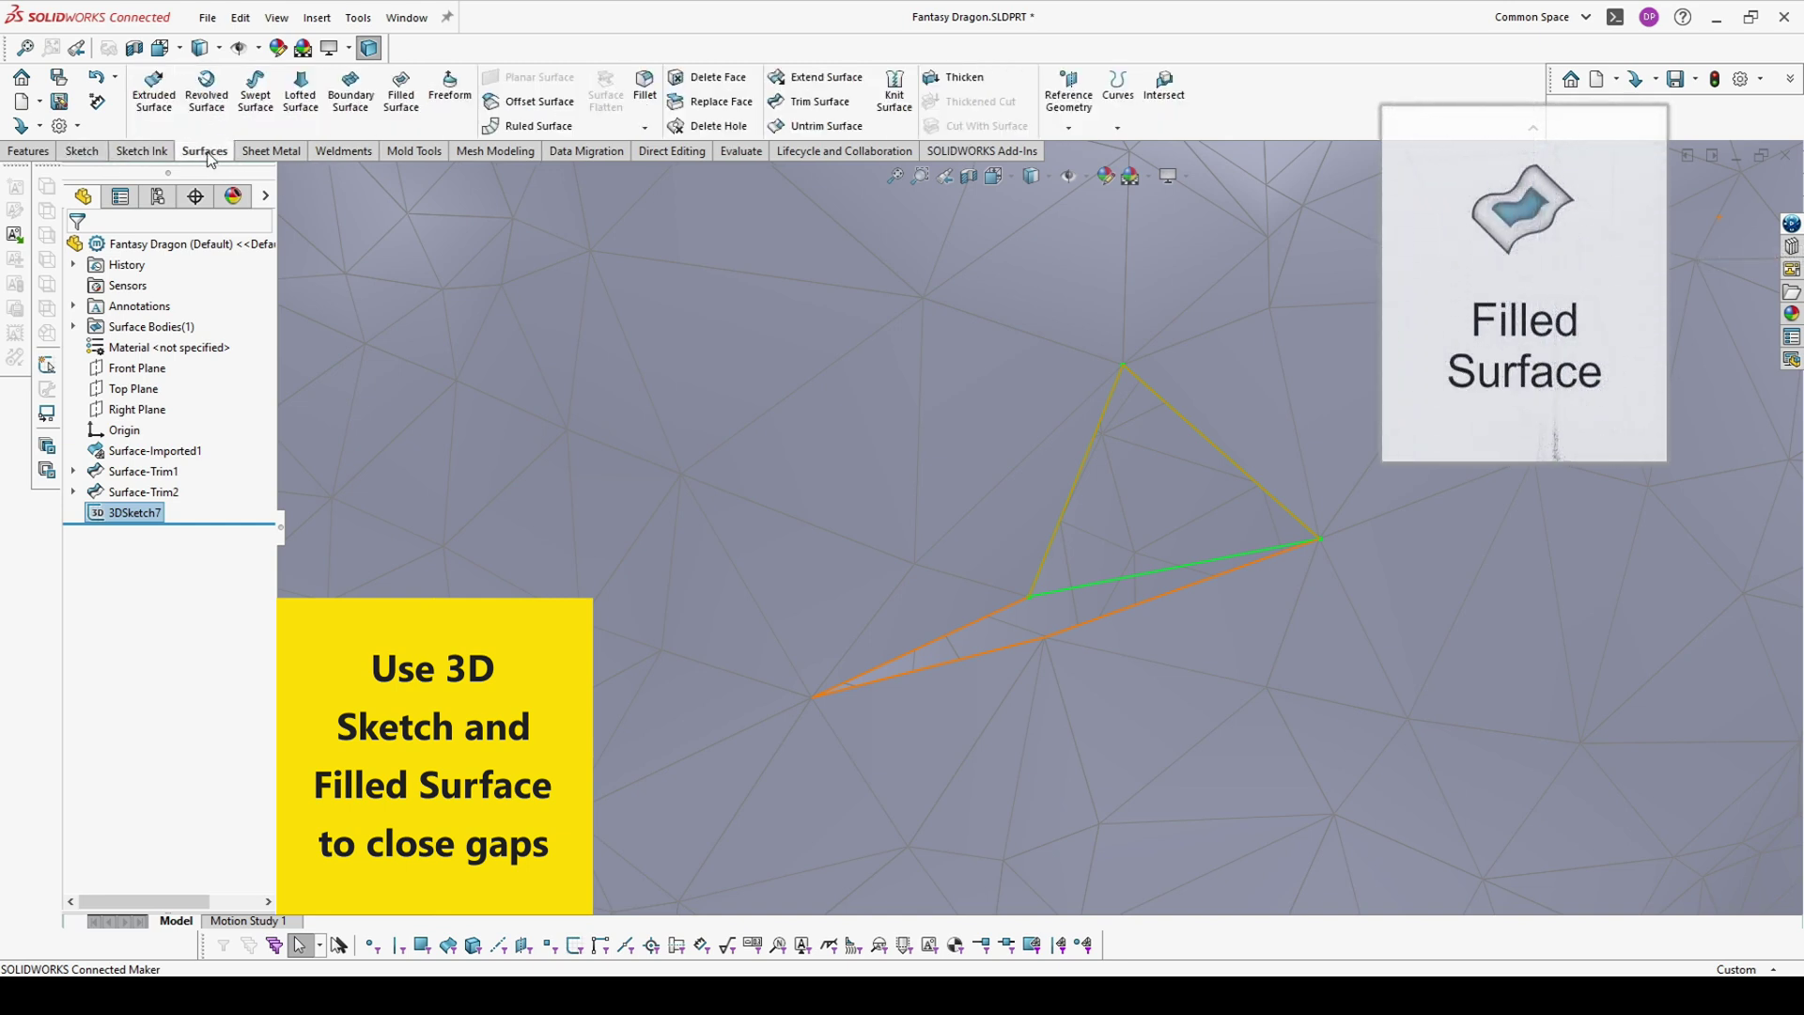
click(404, 97)
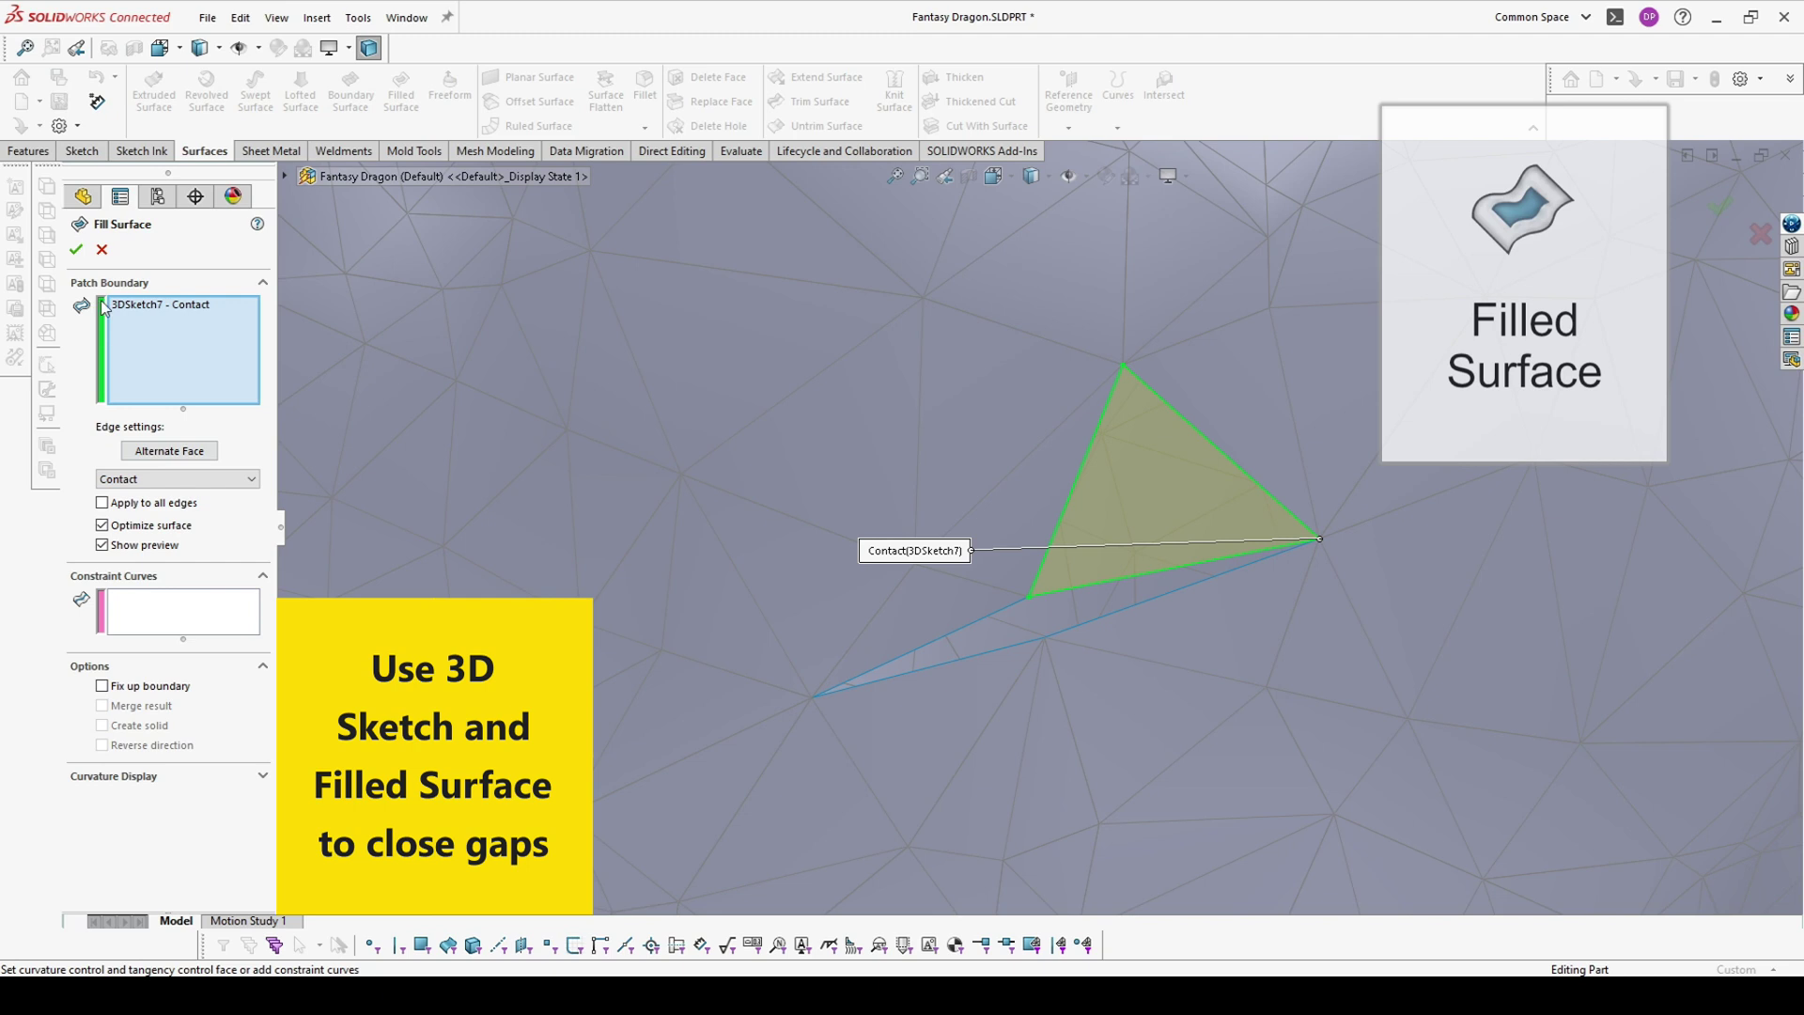
click(77, 250)
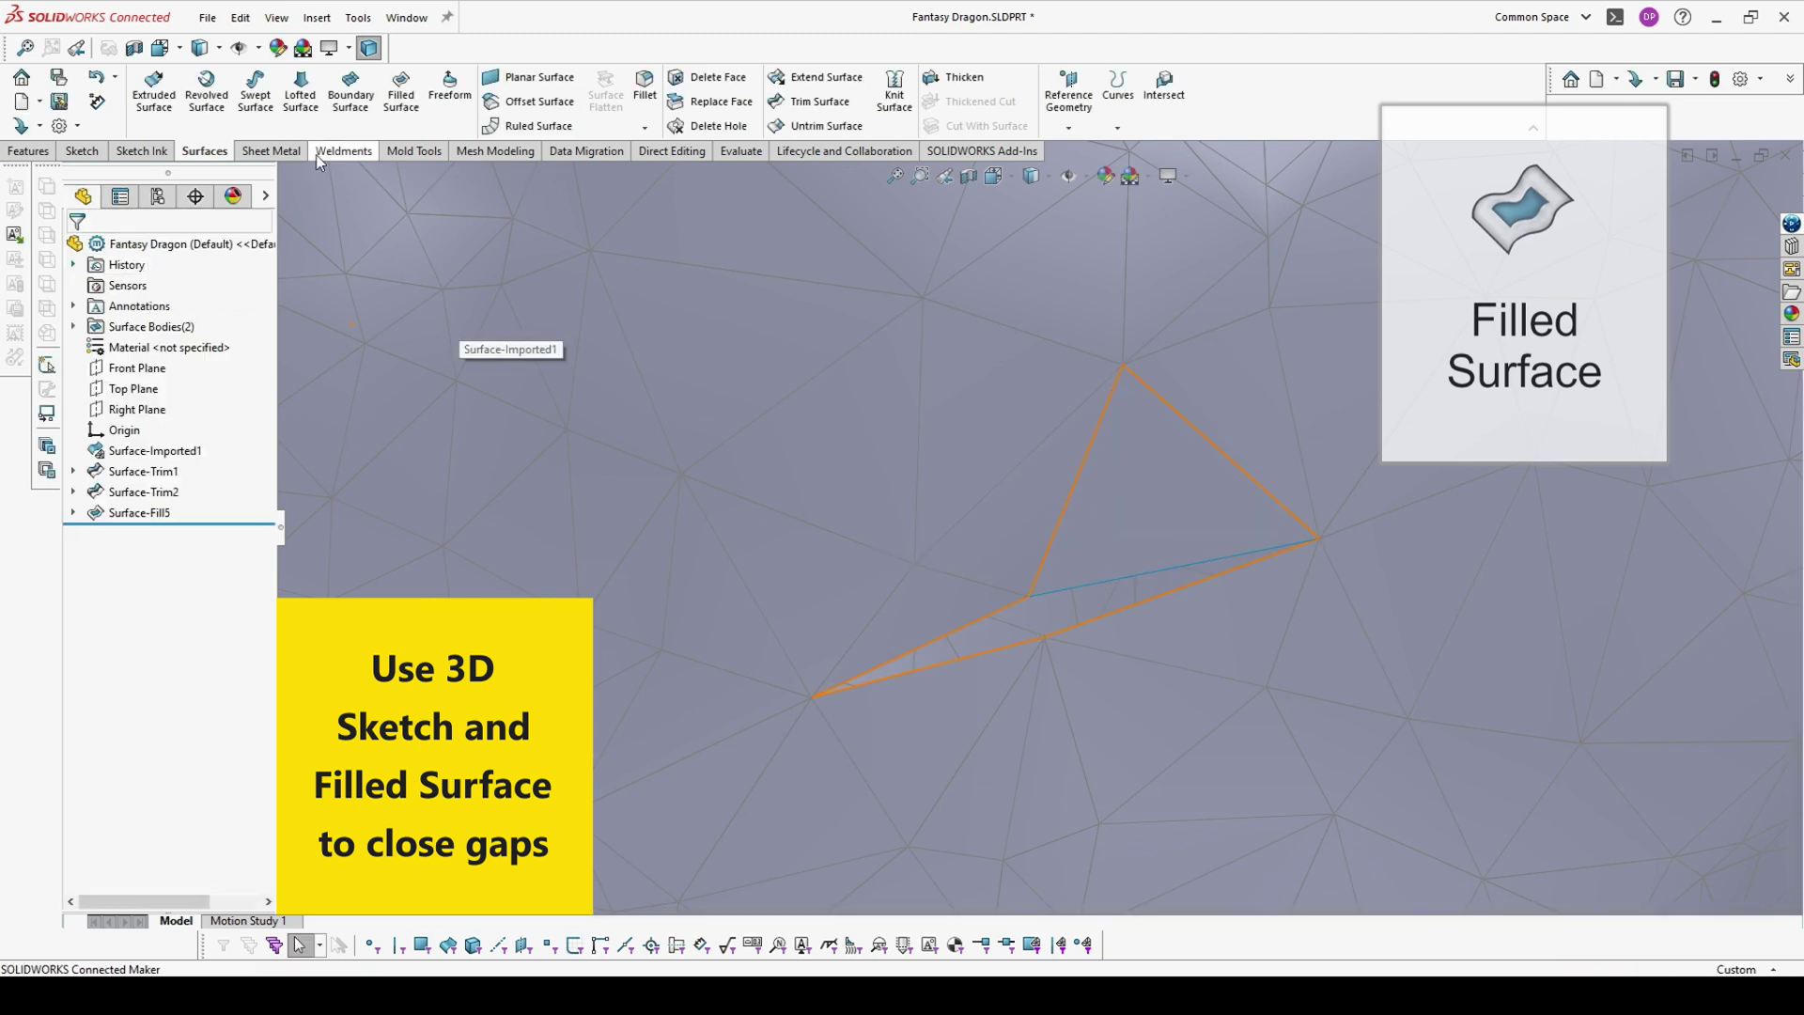
Sketch a 3D triangle over the first remaining gap and fill it as Surface-Fill6
click(83, 151)
click(148, 128)
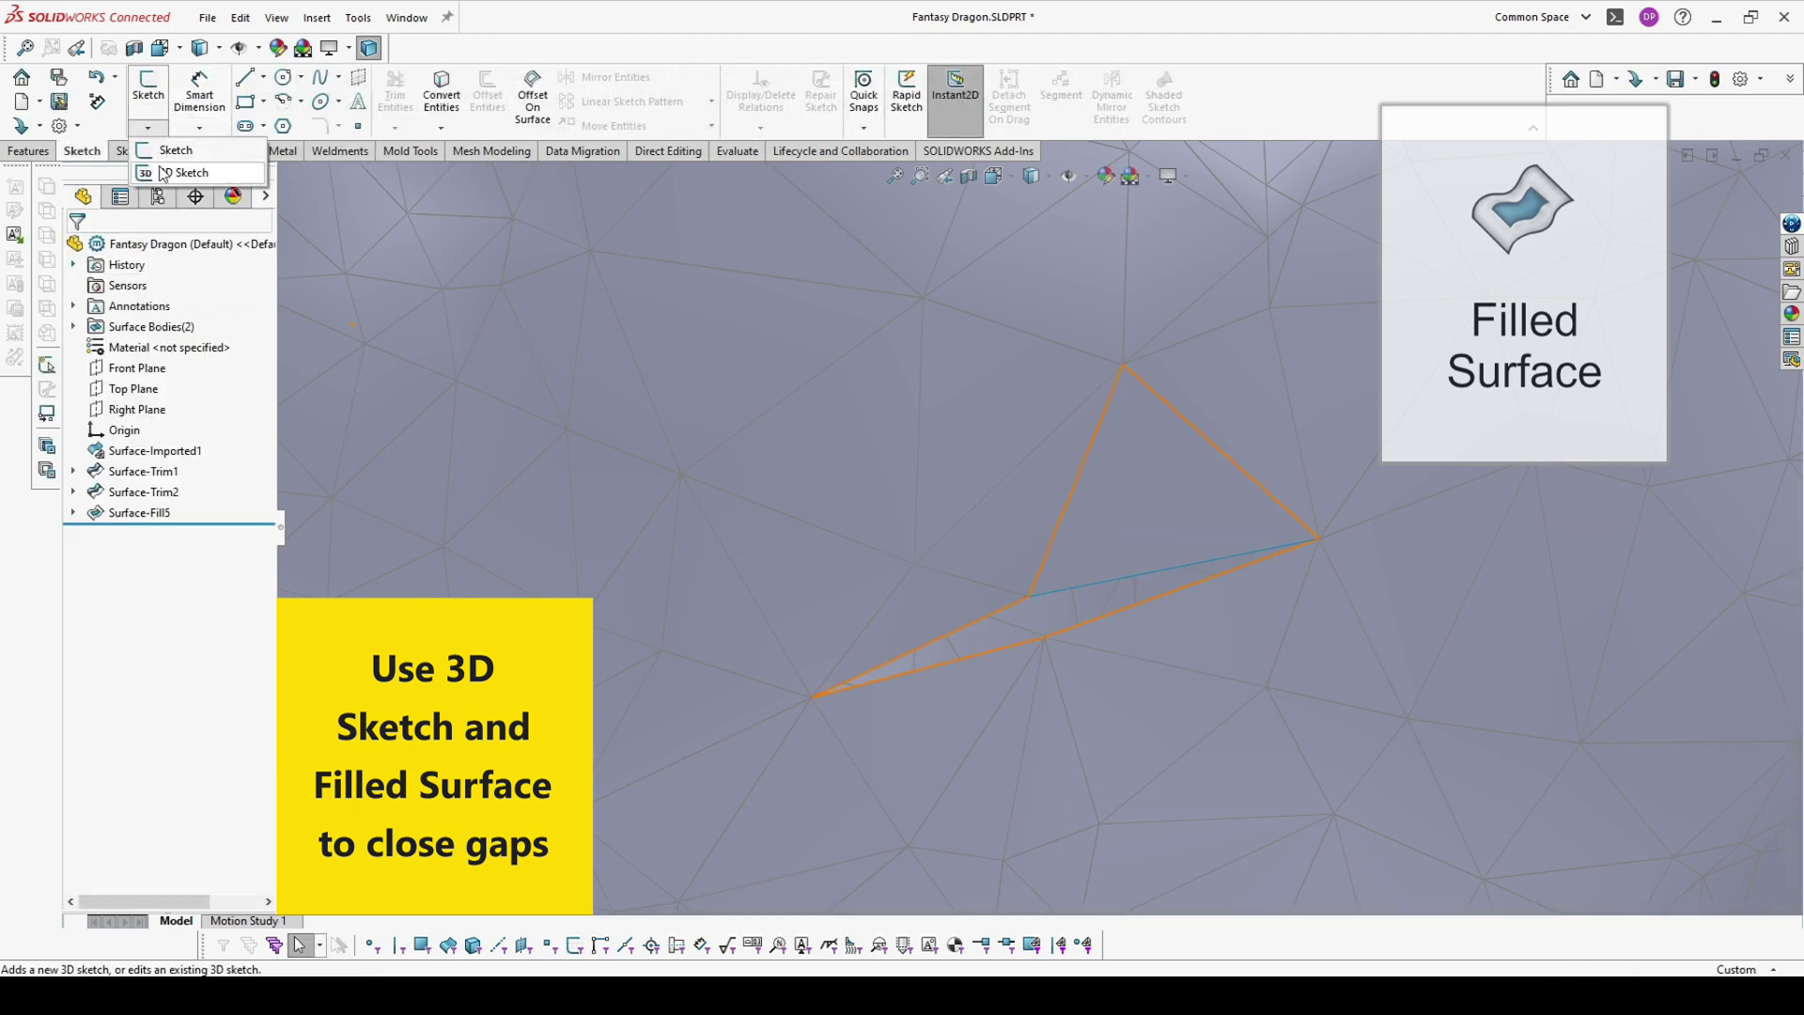
click(162, 173)
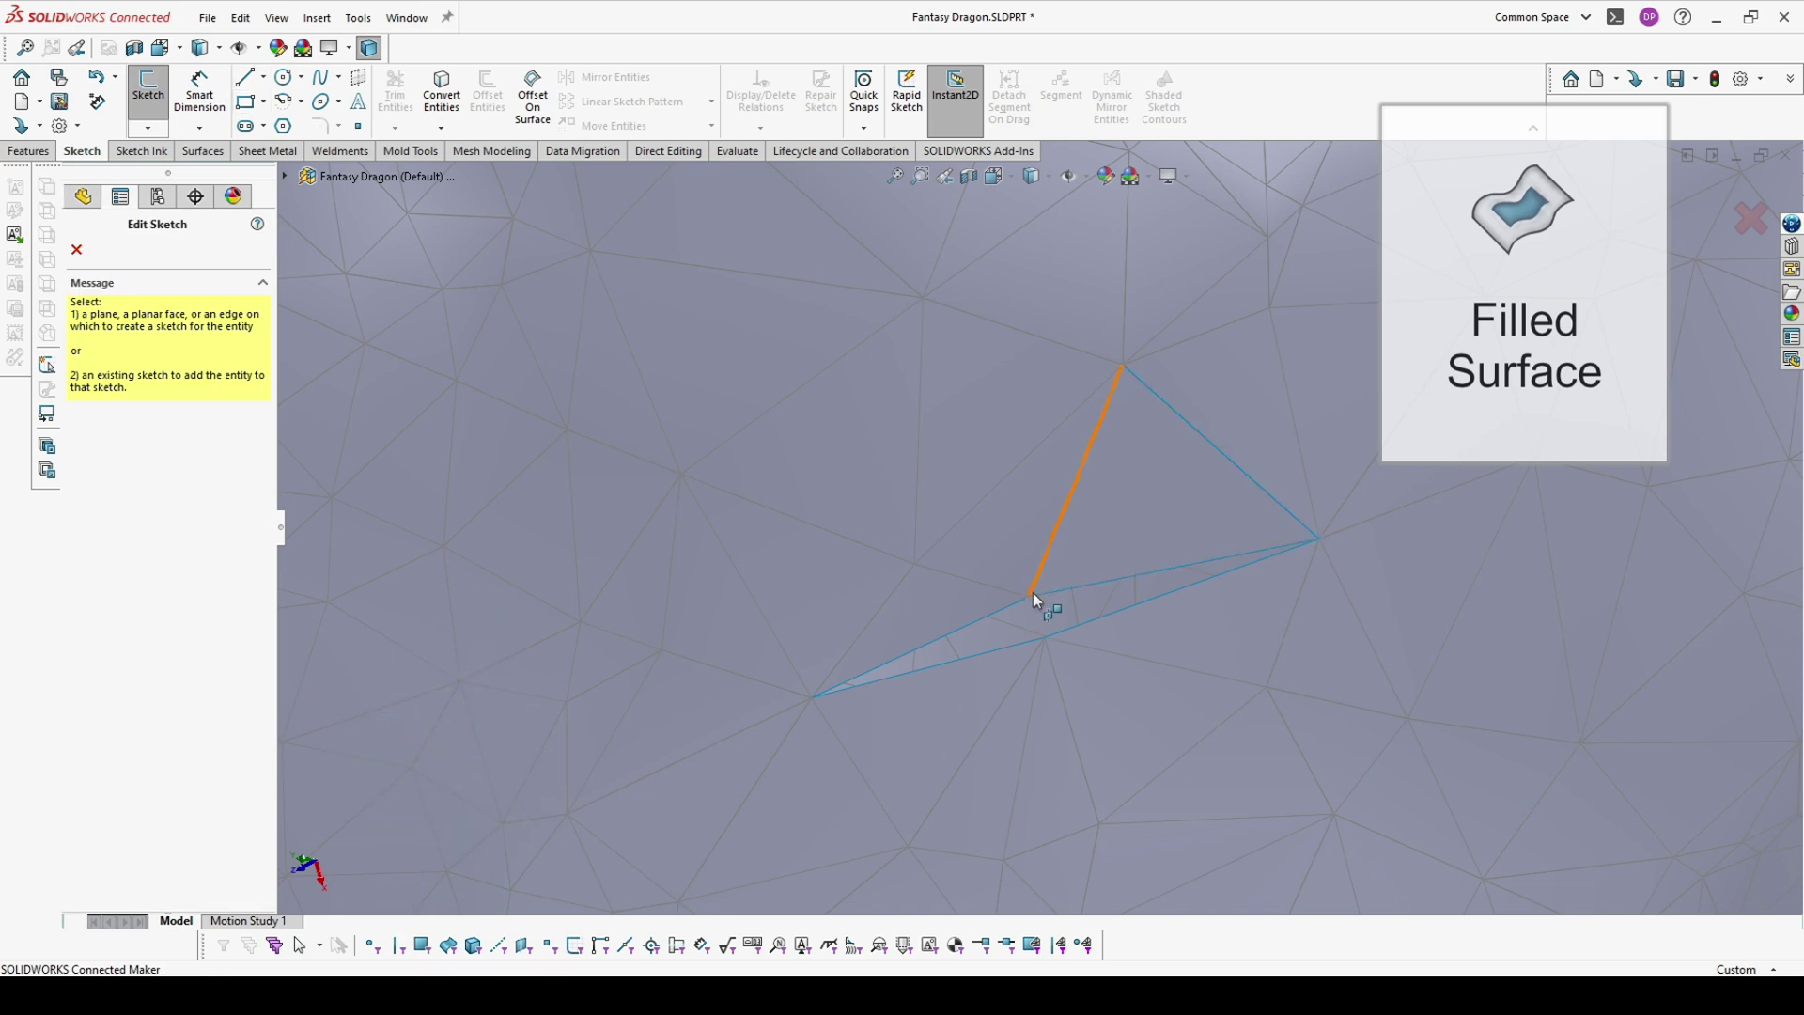
key(l)
click(1045, 638)
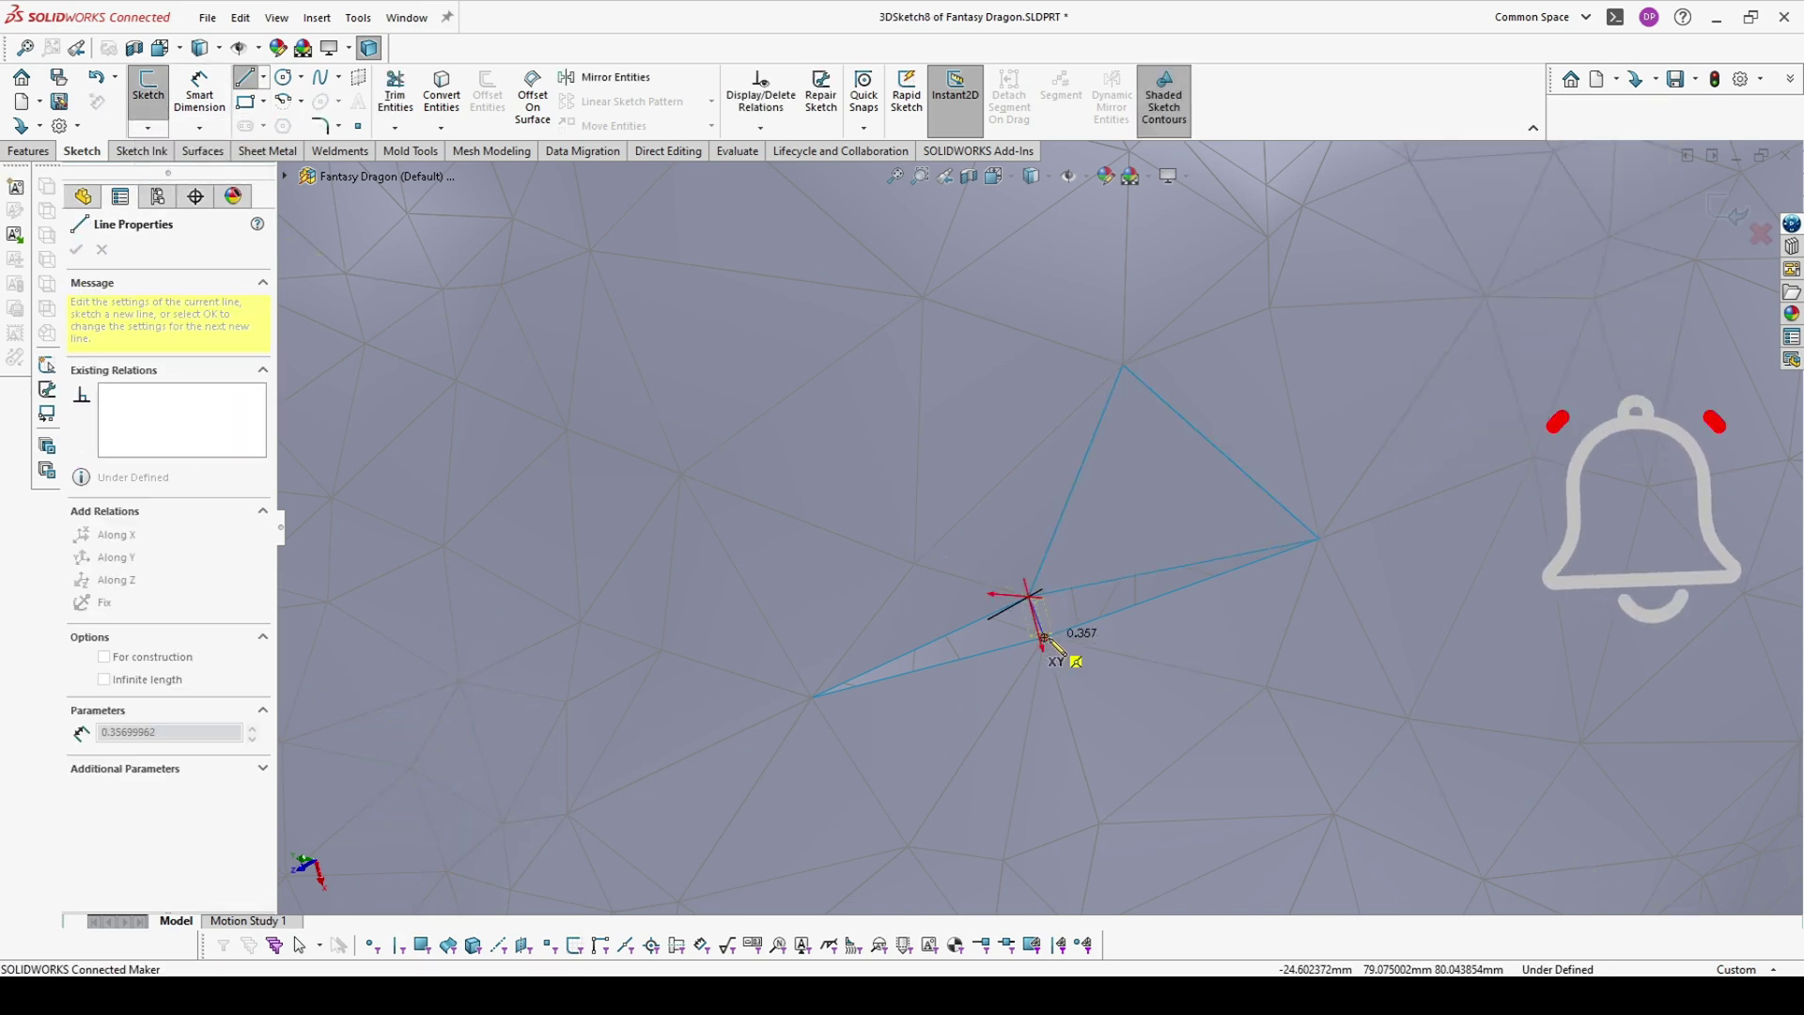
click(1034, 596)
click(148, 89)
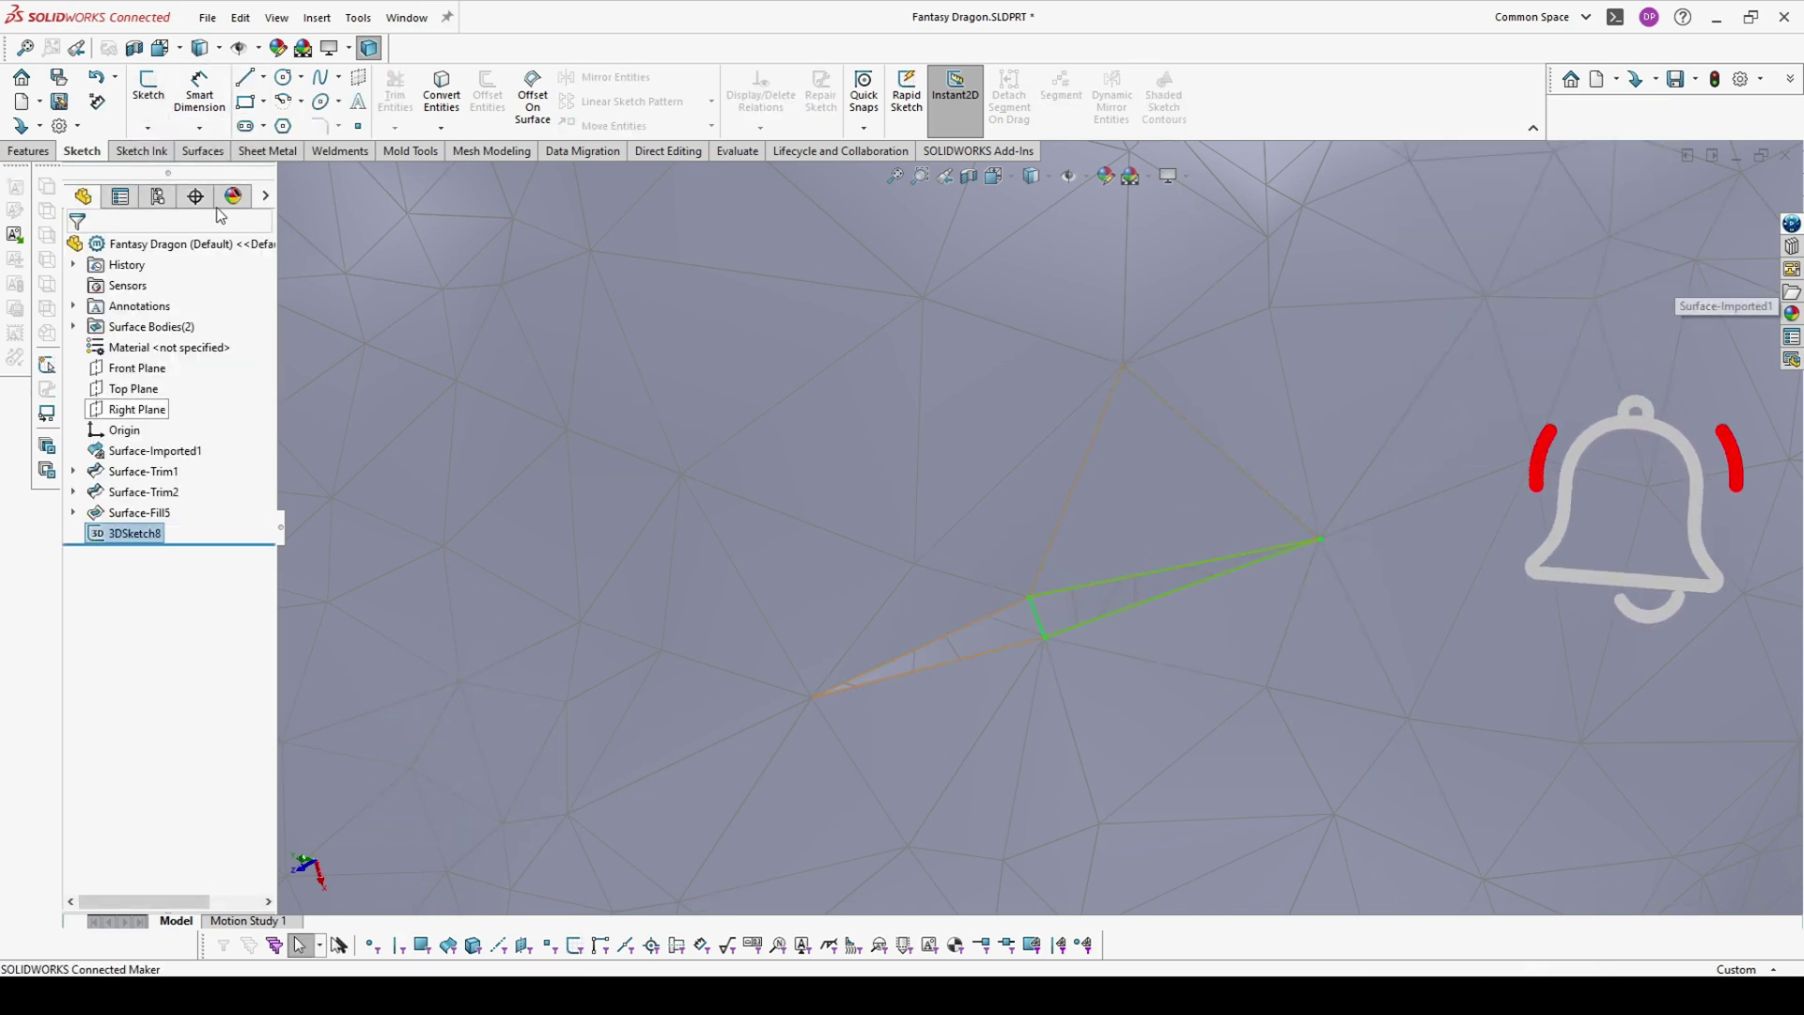
click(203, 151)
click(402, 91)
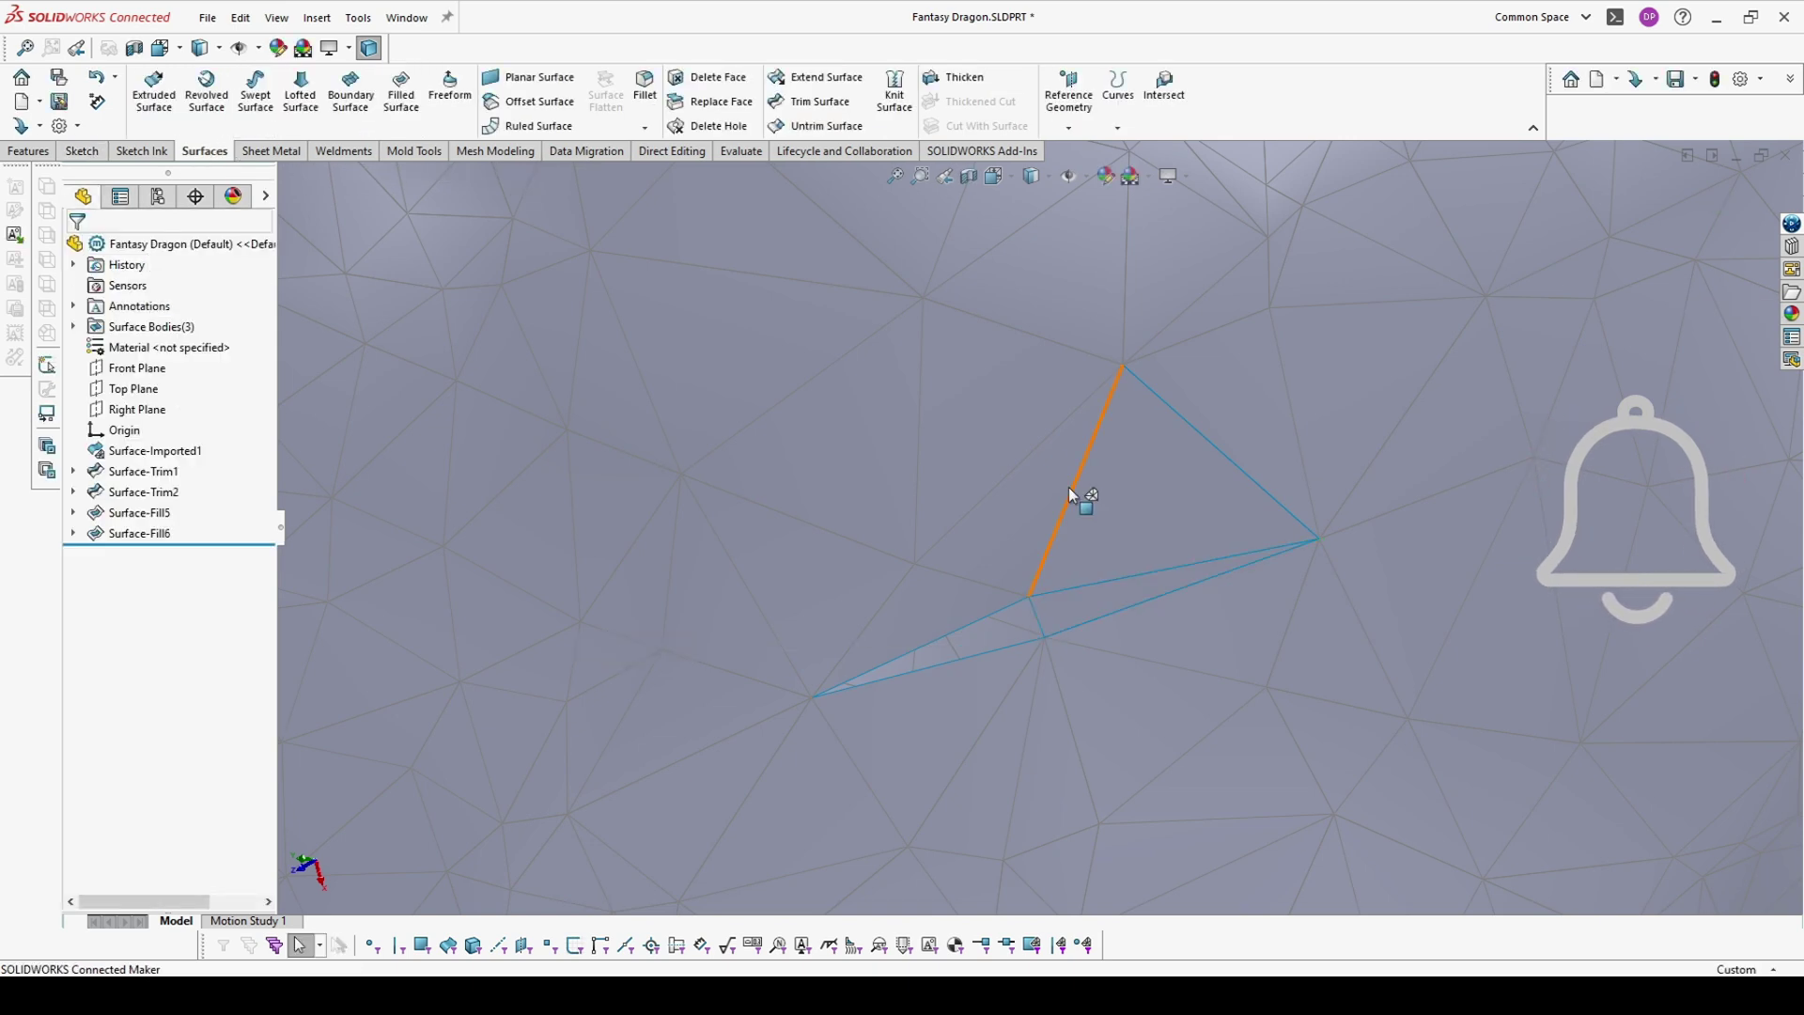
Sketch a 3D triangle over the last gap and fill it as Surface-Fill7
key(l)
click(811, 697)
click(1031, 599)
click(1734, 216)
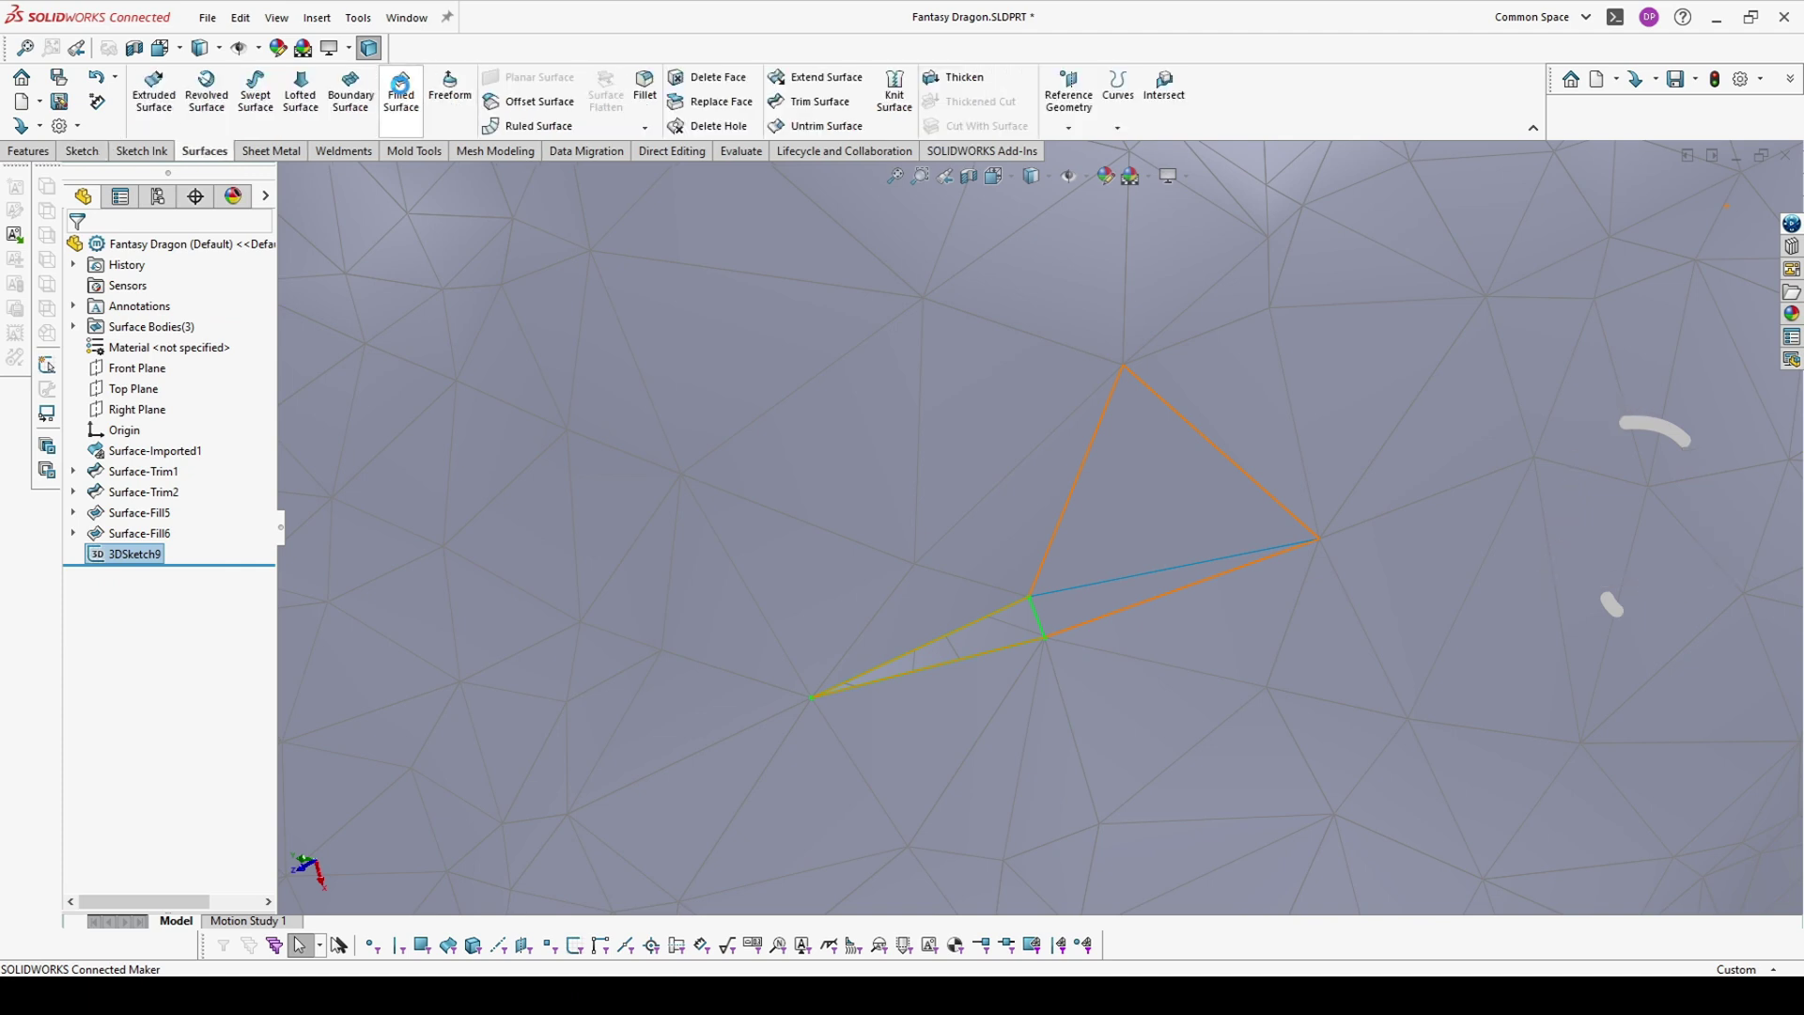
click(402, 86)
click(79, 235)
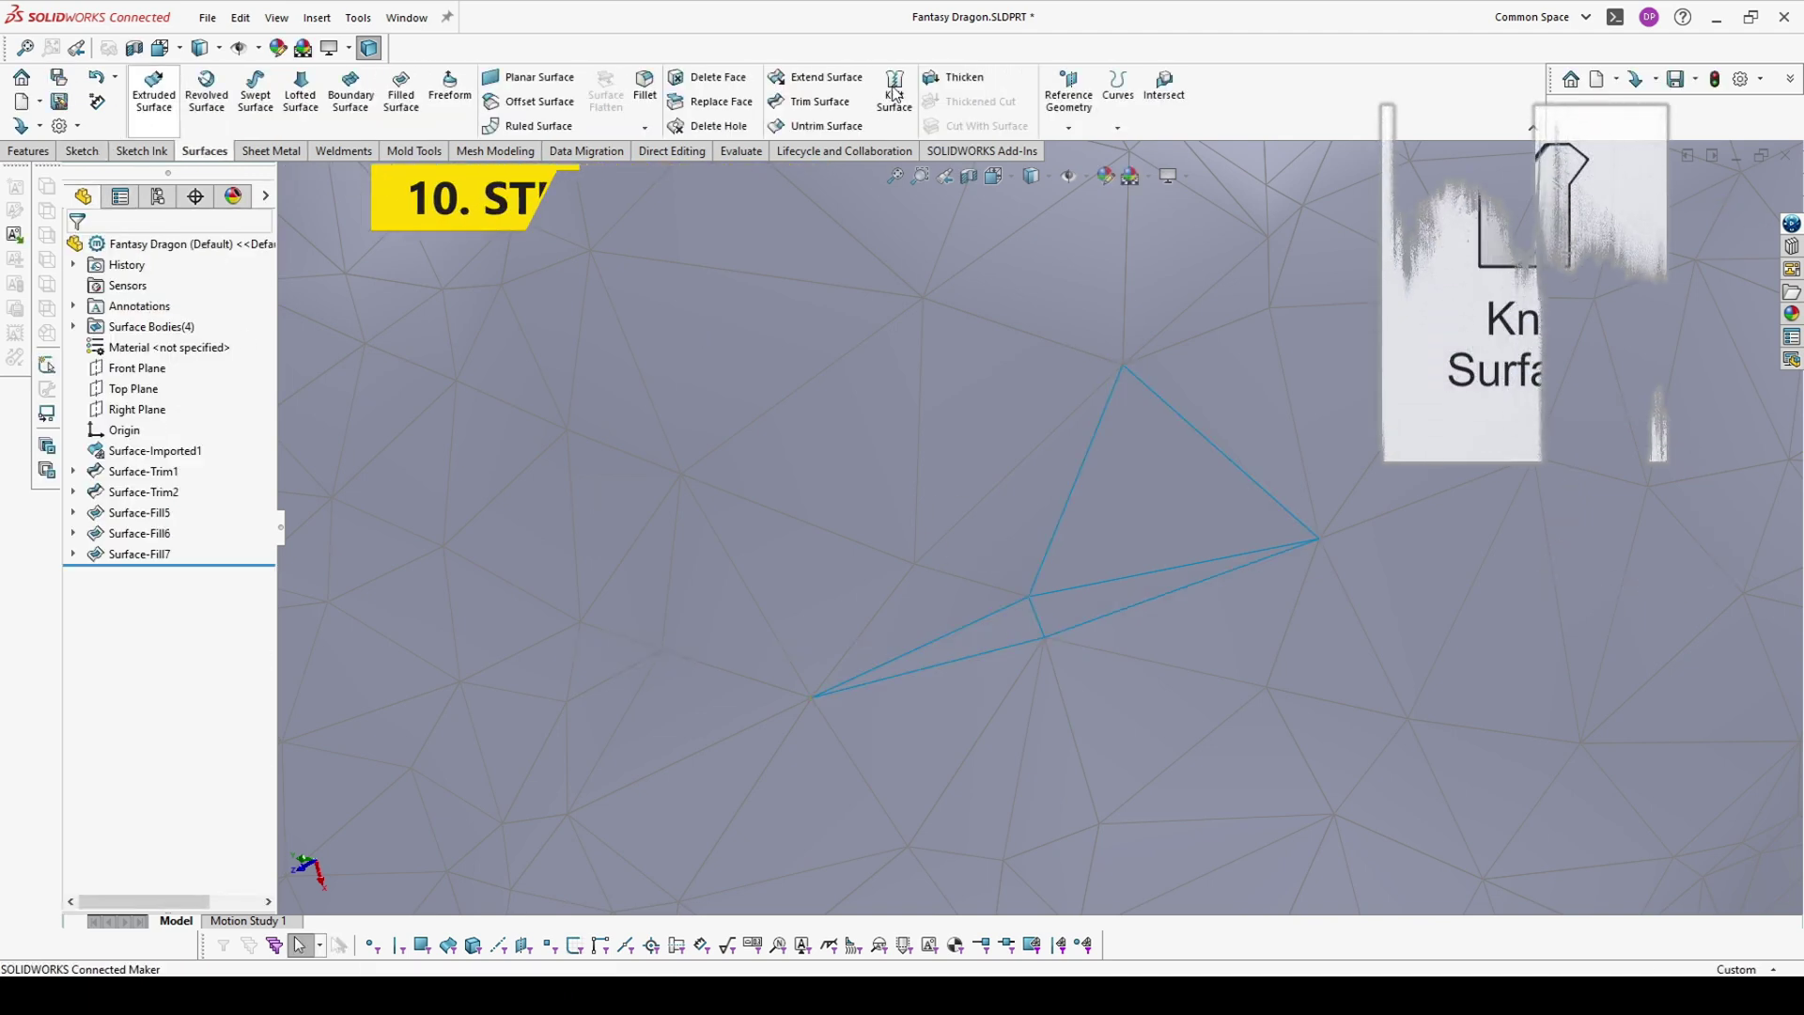
Save, then knit Surface-Trim2 with Surface-Fill5, Fill6 and Fill7 into Surface-Knit1
key(ctrl+s)
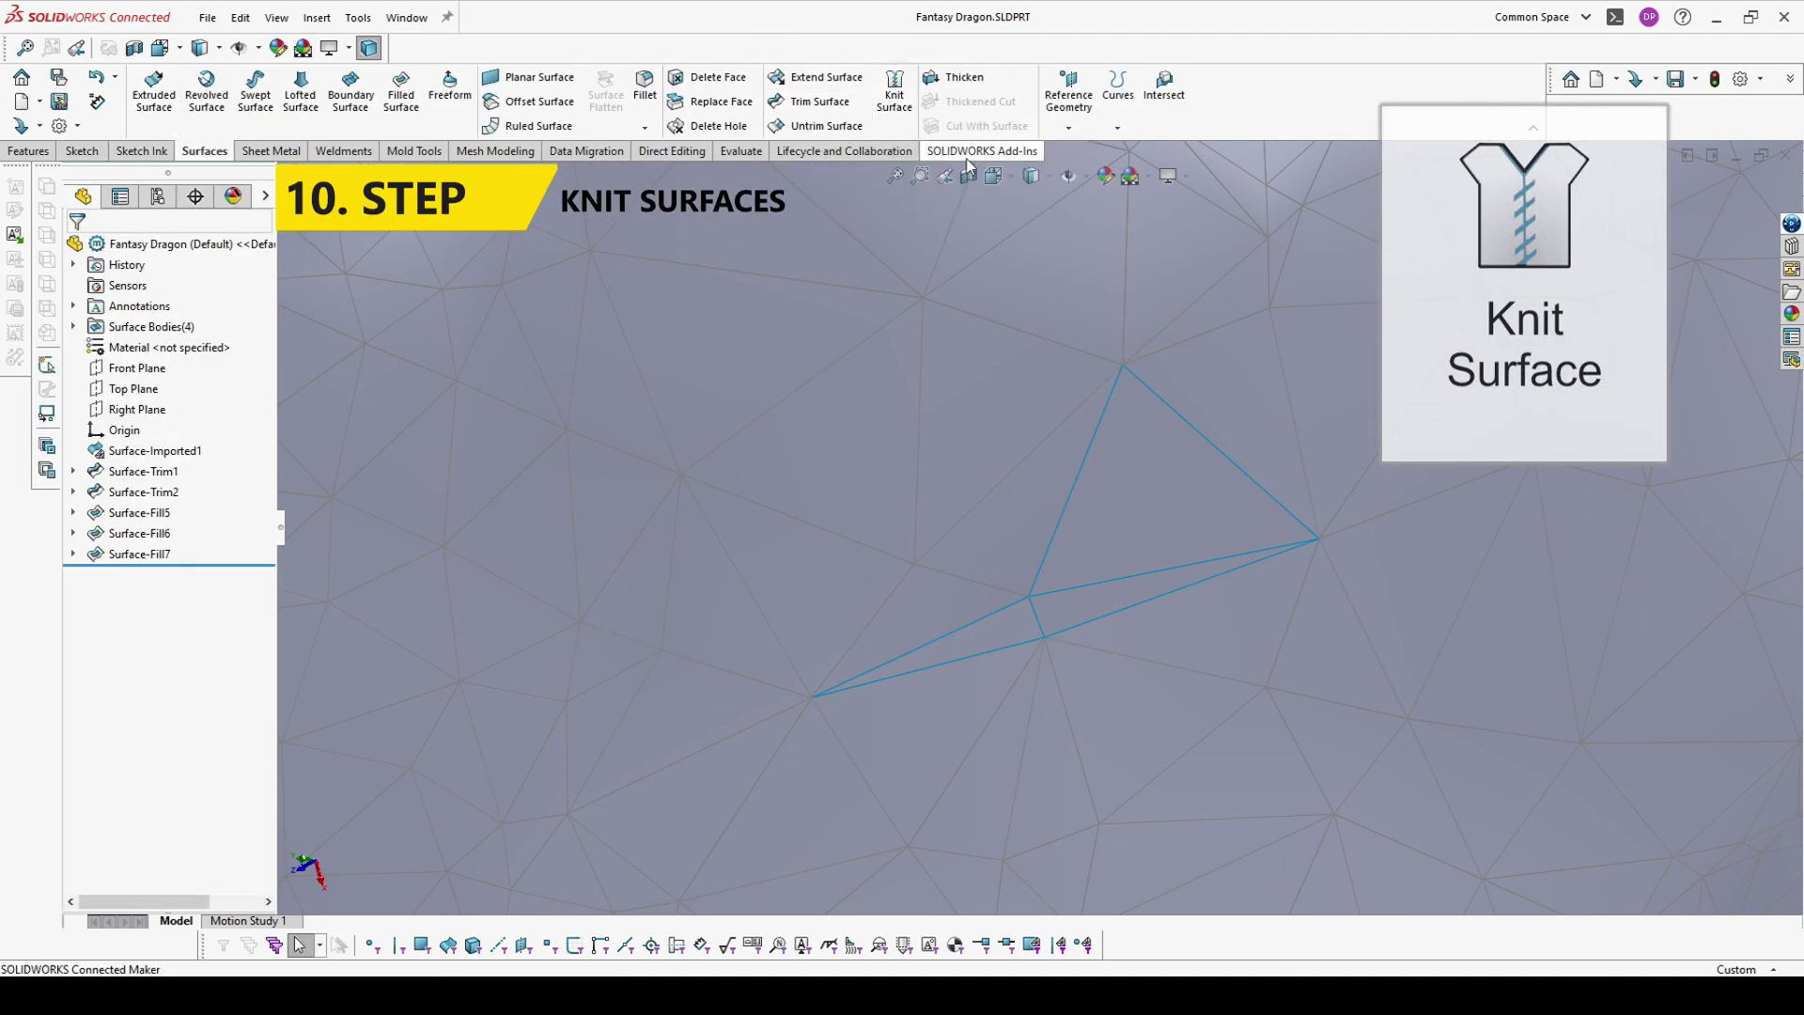
click(894, 90)
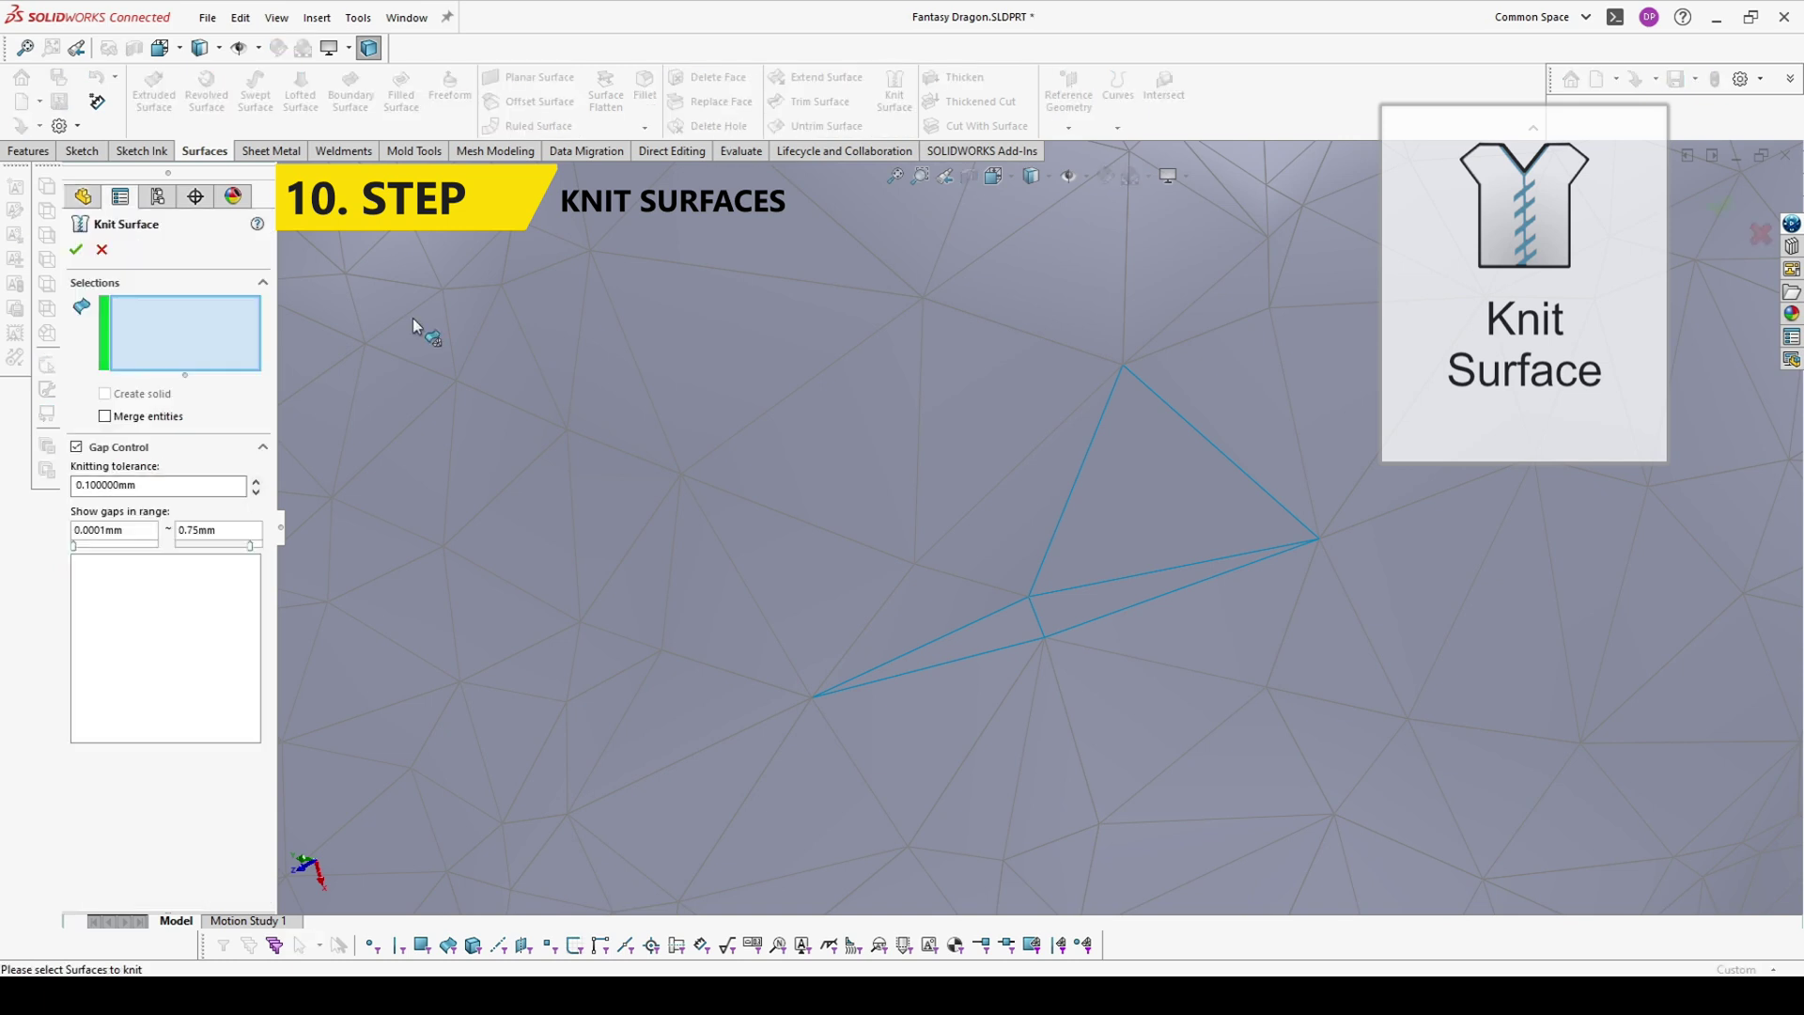
click(622, 307)
click(1063, 606)
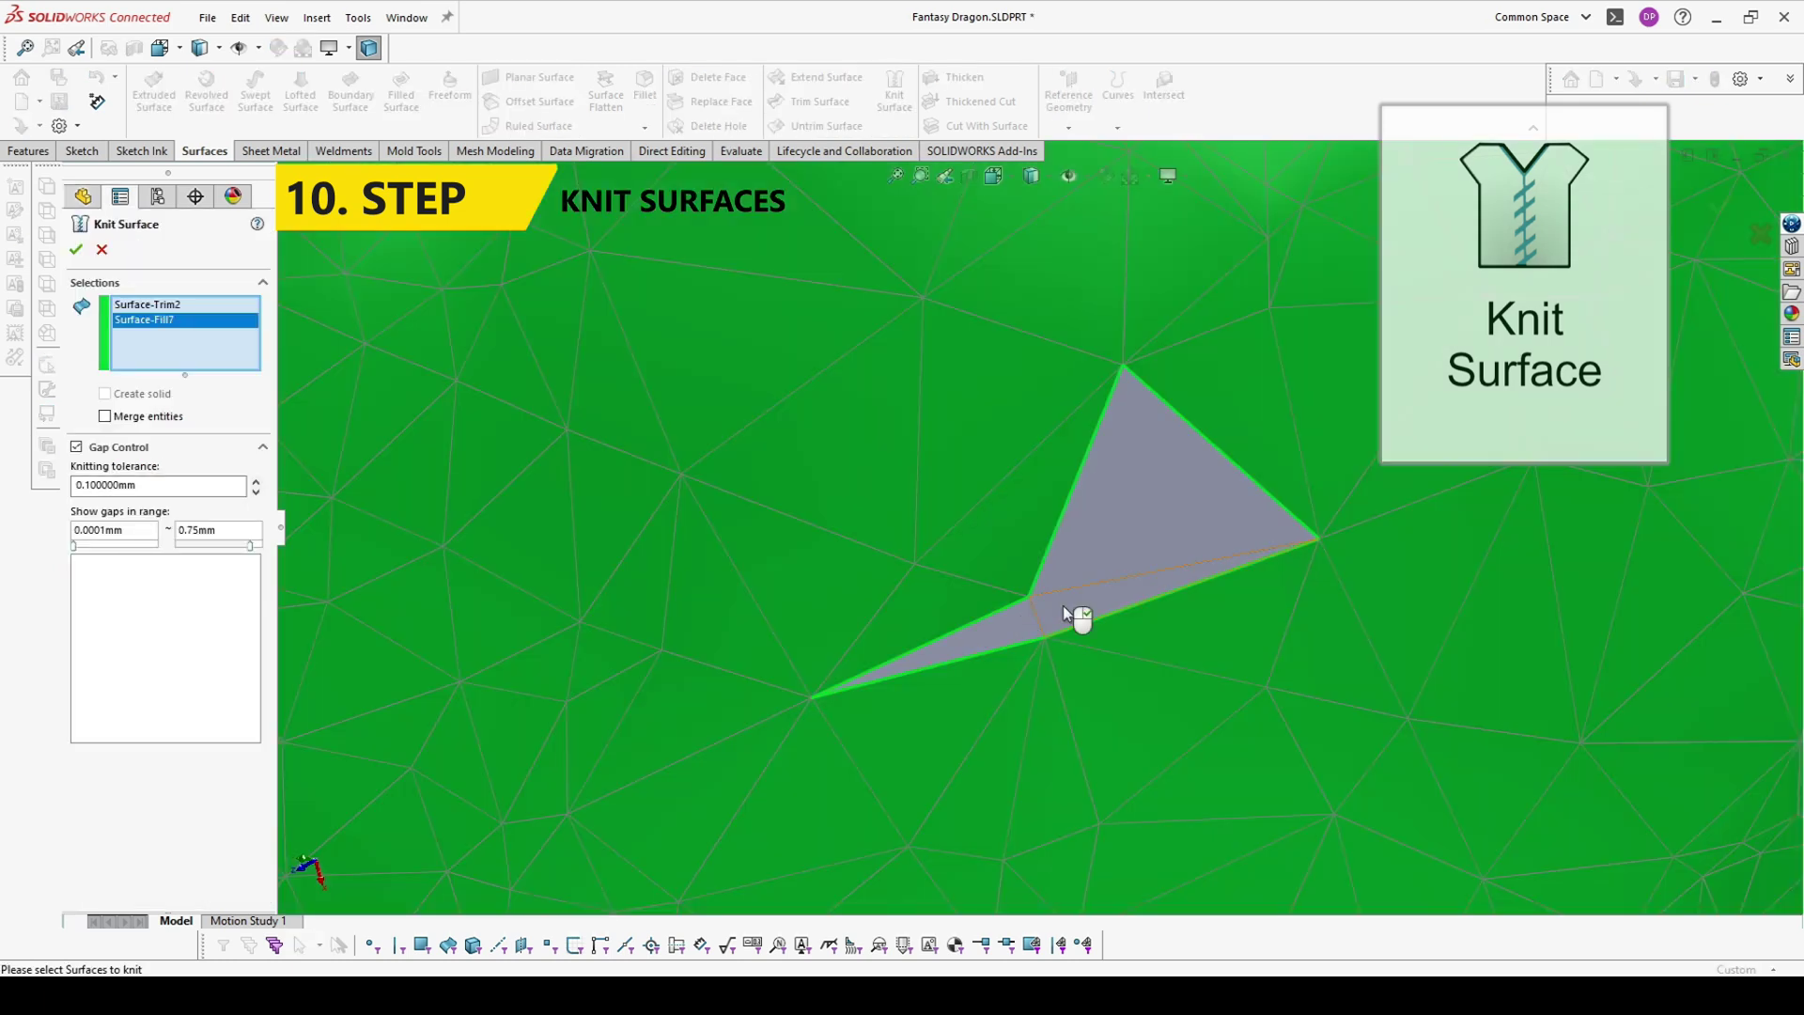
click(1120, 529)
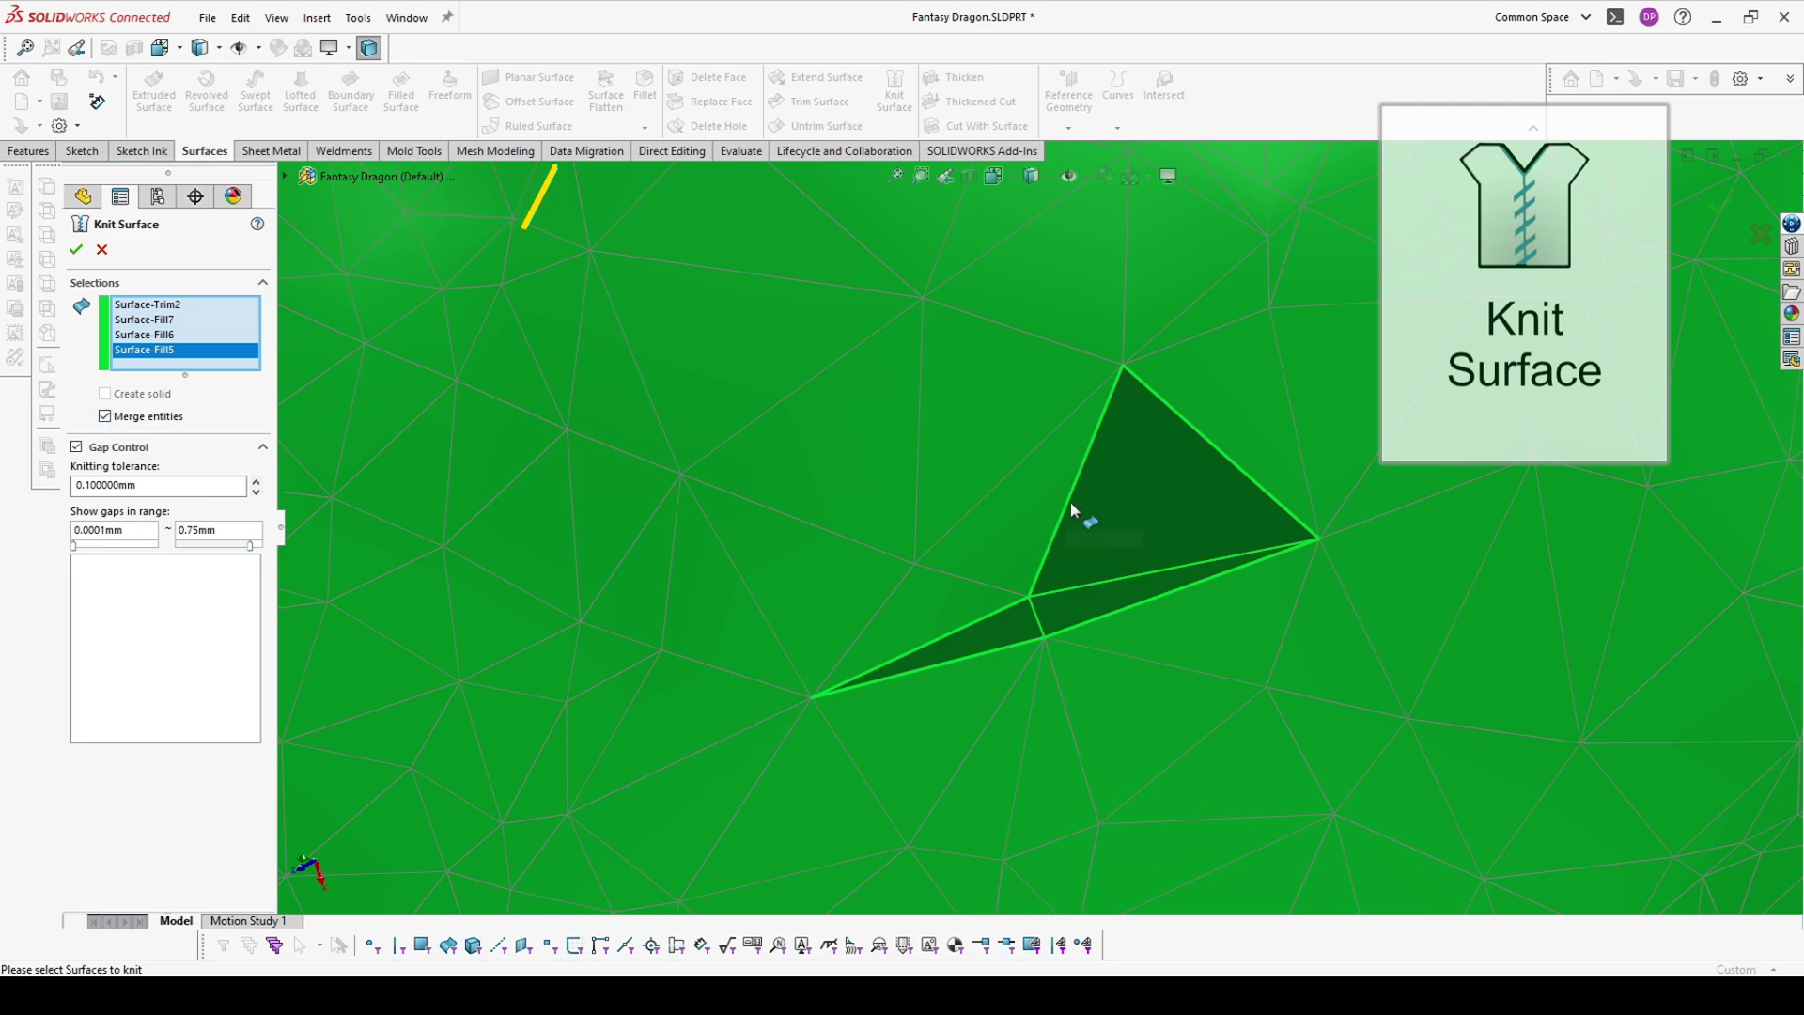
scroll(1212, 639, up, 2)
scroll(1070, 562, down, 3)
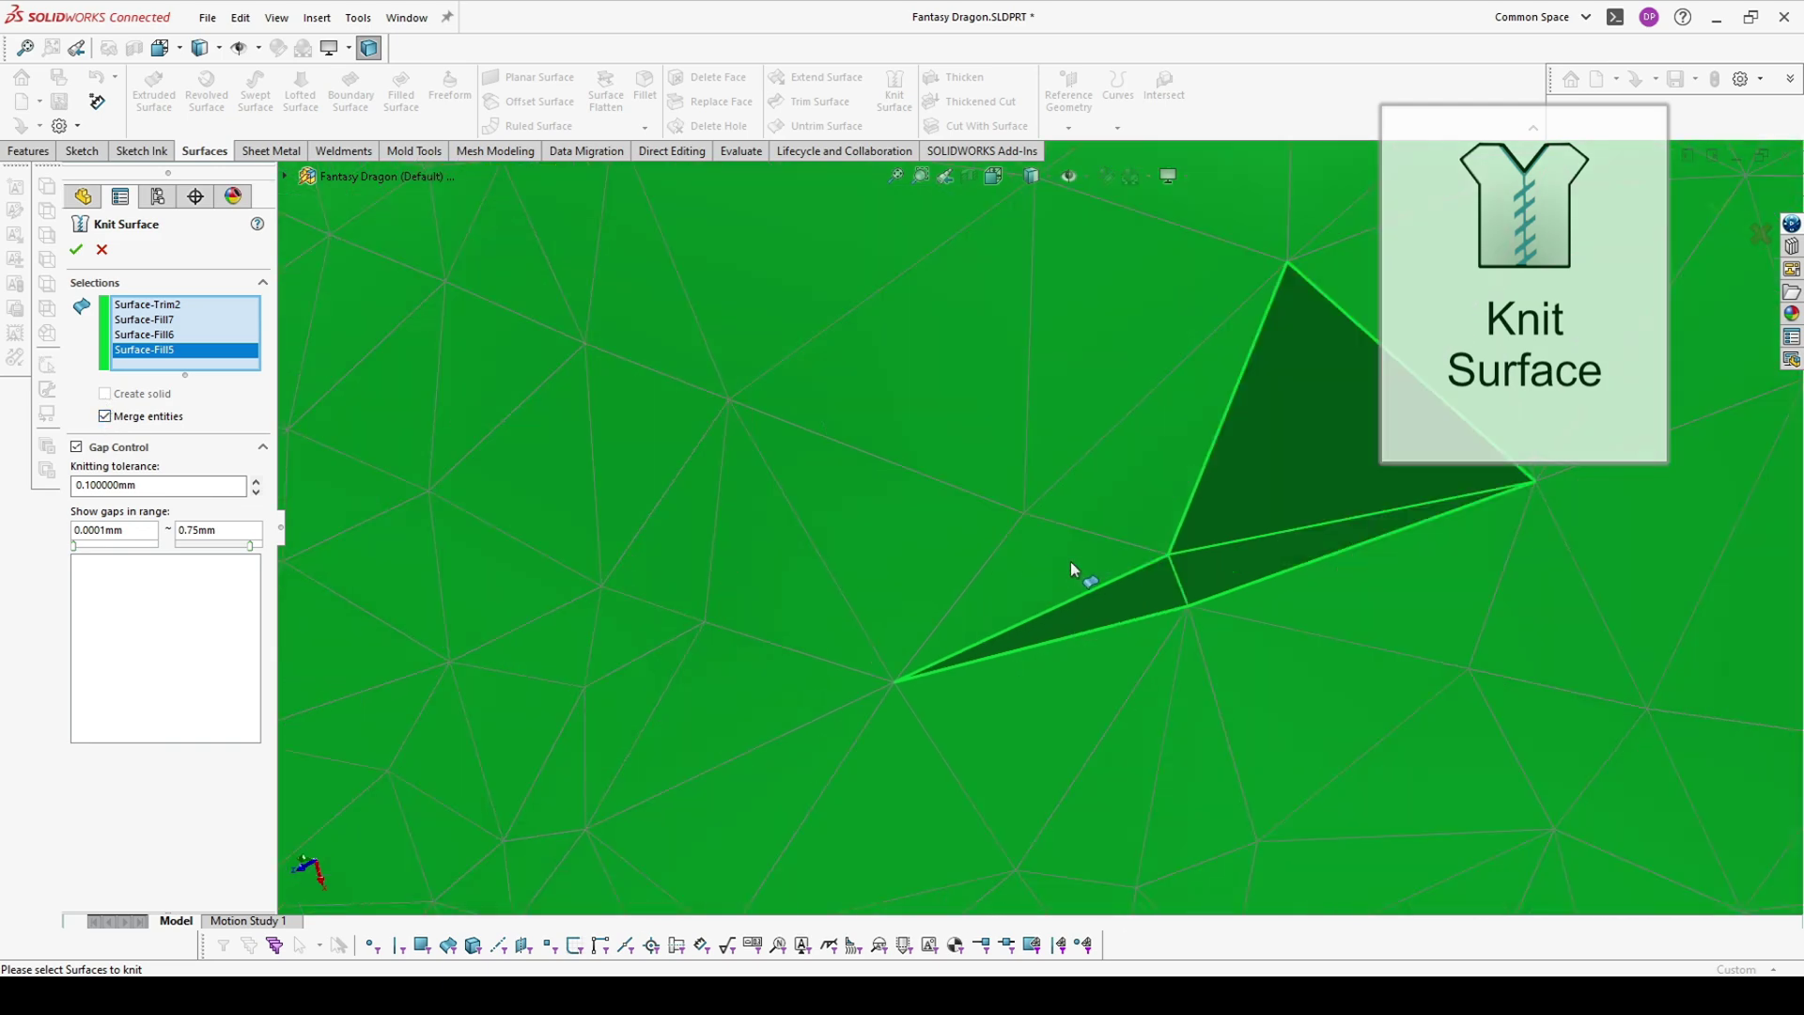
scroll(1070, 561, down, 3)
click(76, 250)
Sketch a vertical line beside the dragon on the Right Plane
scroll(1202, 521, up, 5)
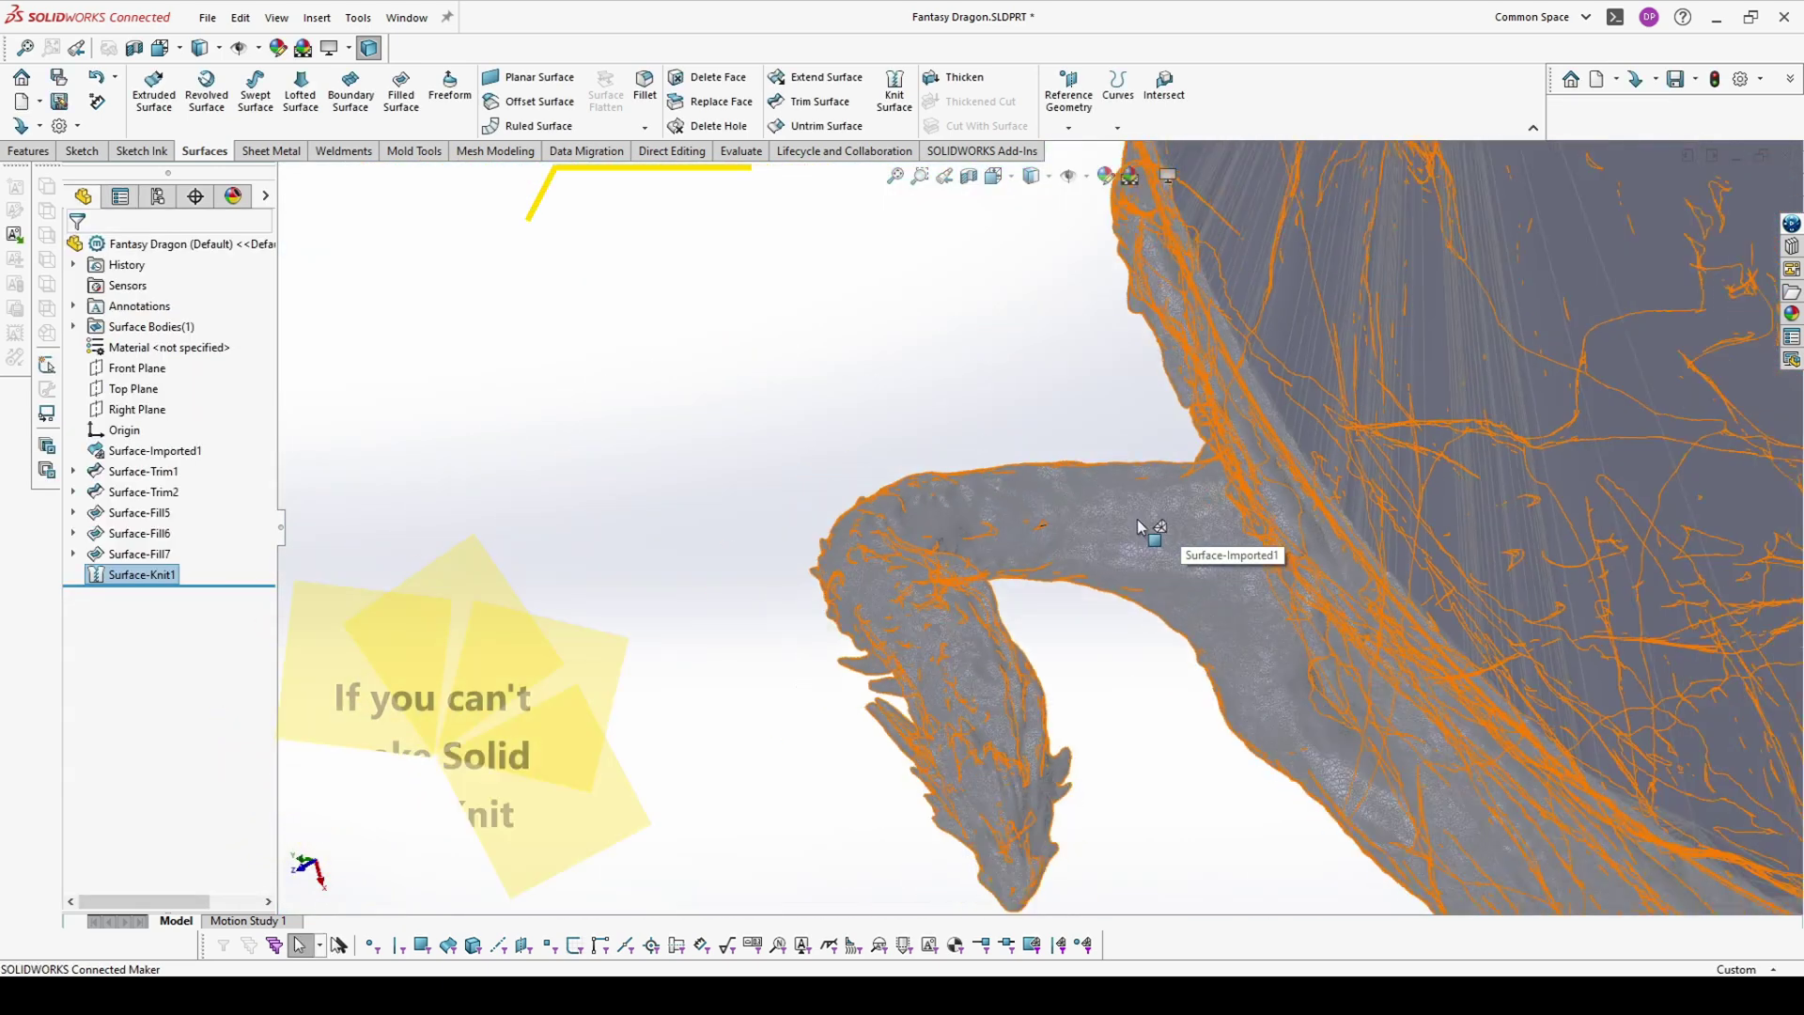
middle_drag(1208, 522, 1247, 513)
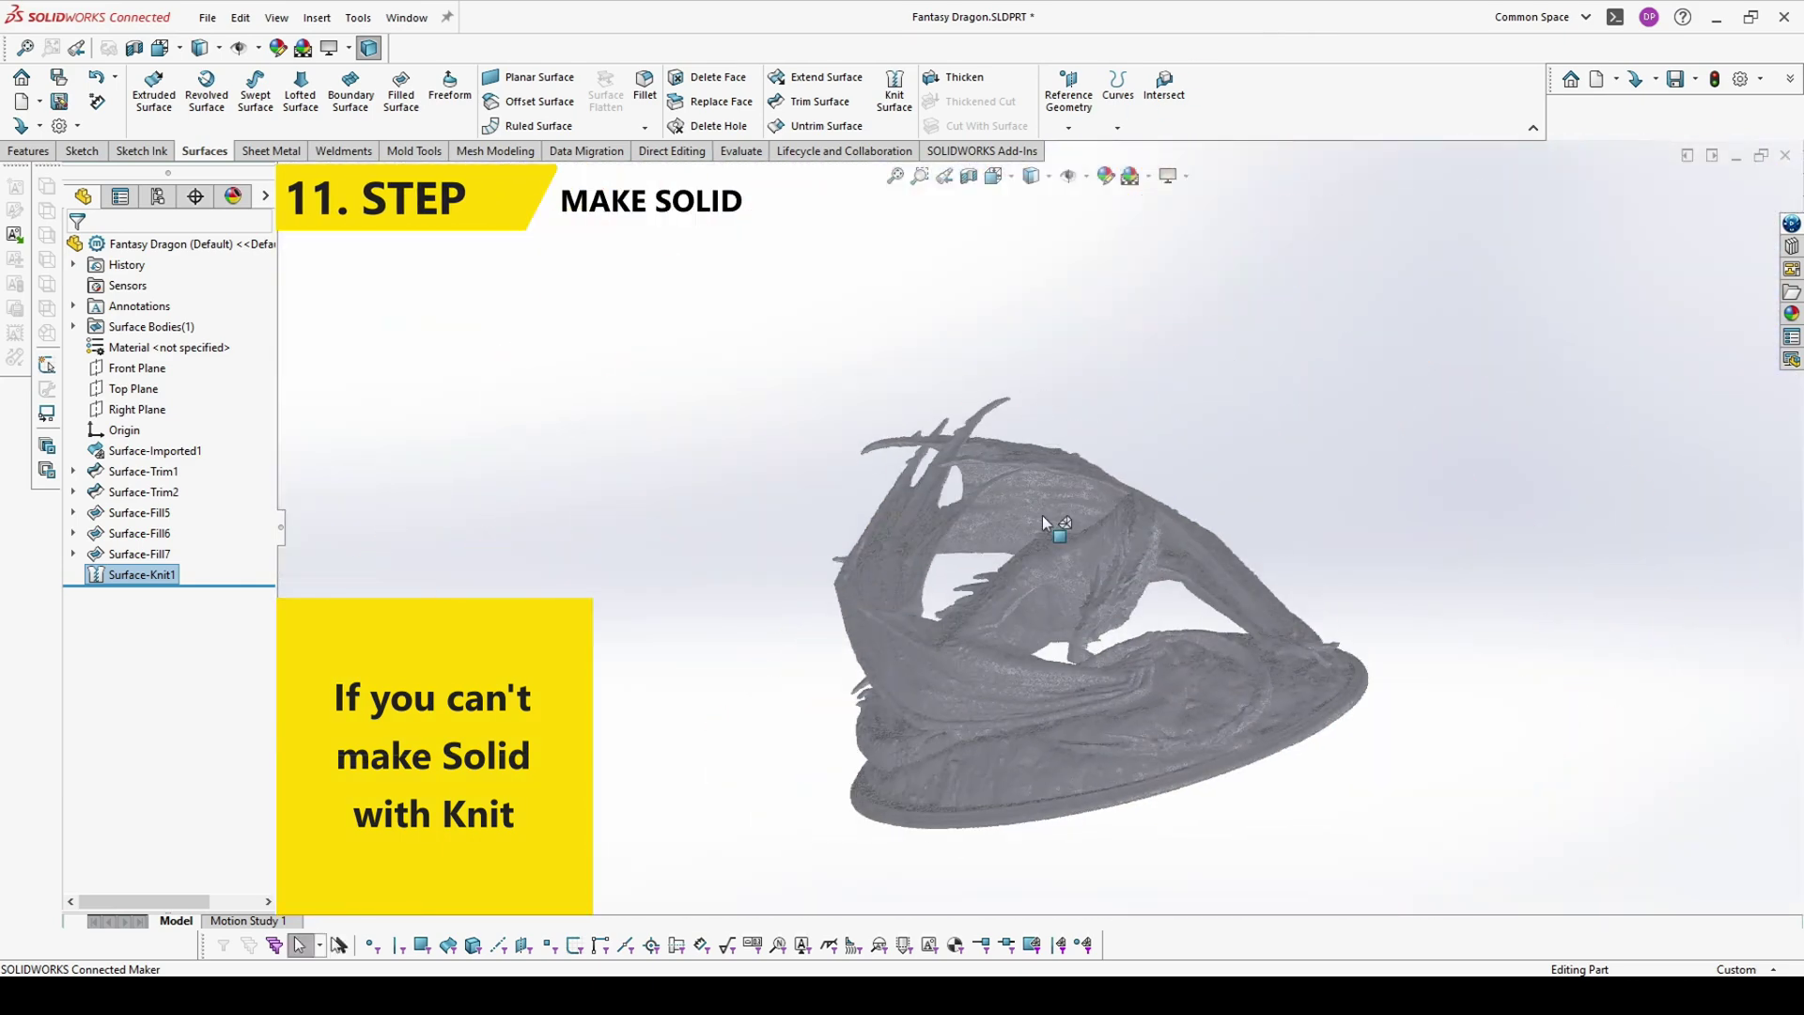
click(137, 408)
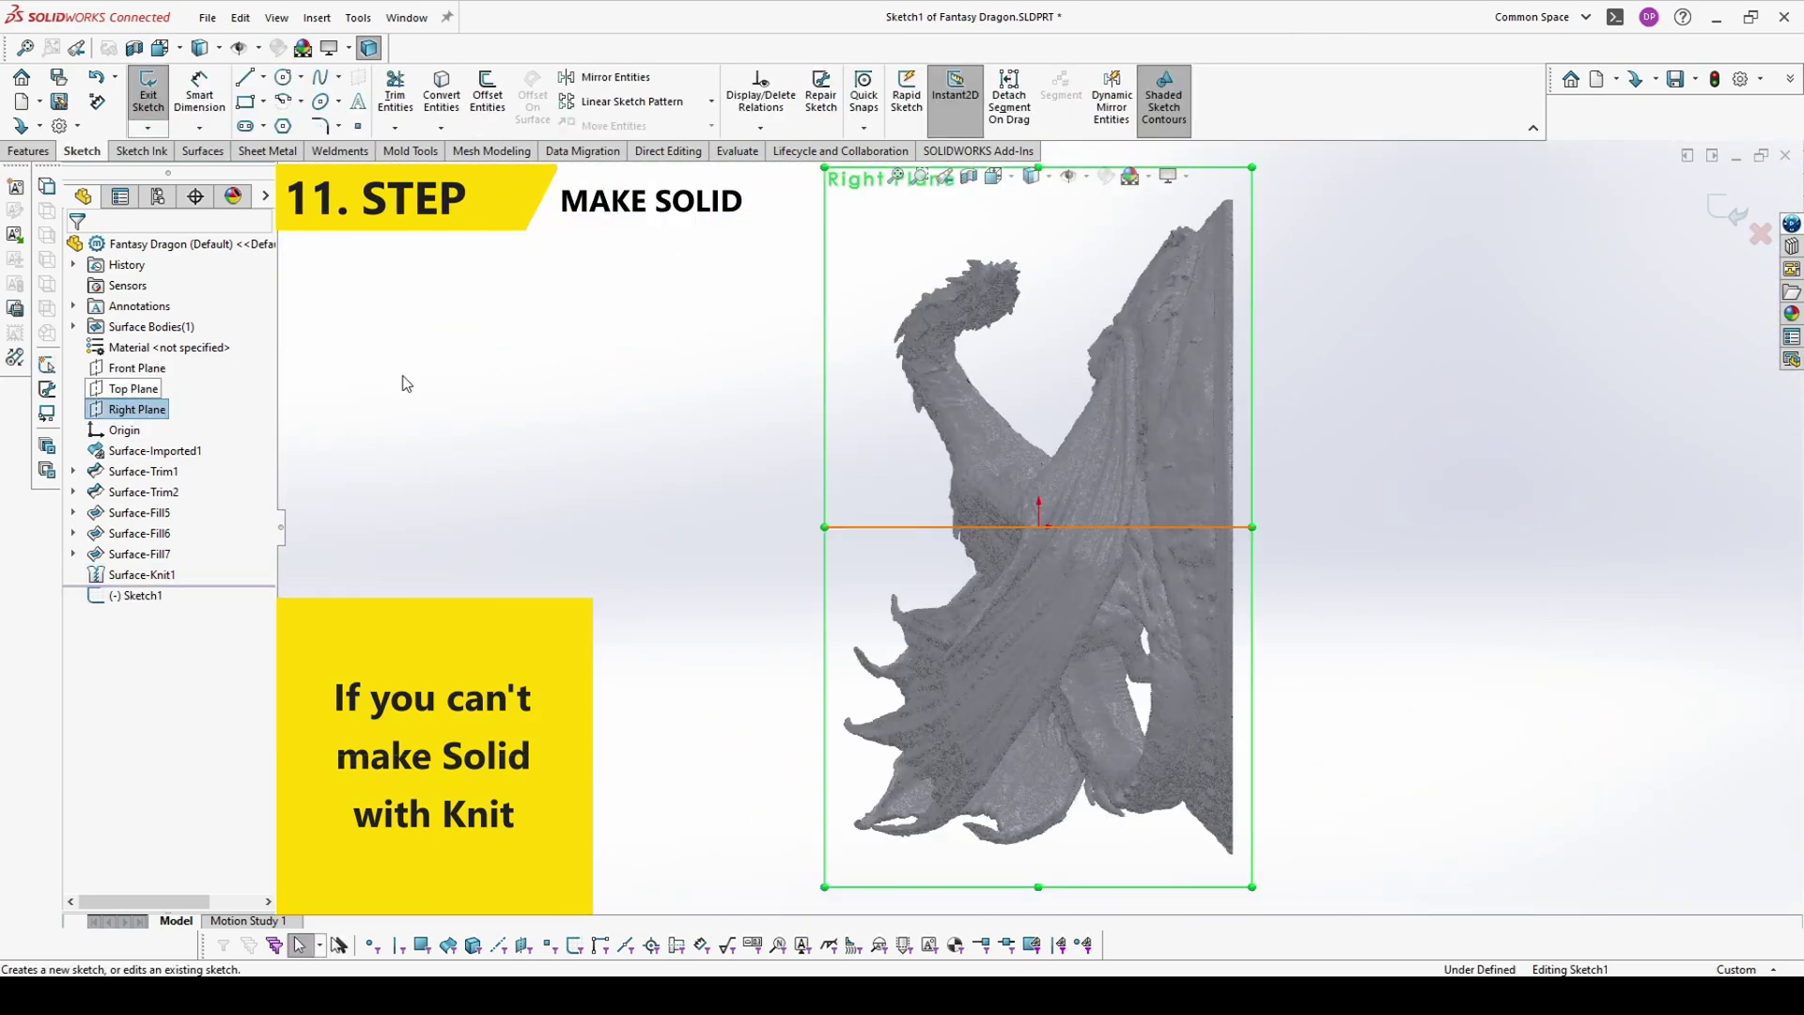
key(l)
click(995, 561)
scroll(994, 561, up, 3)
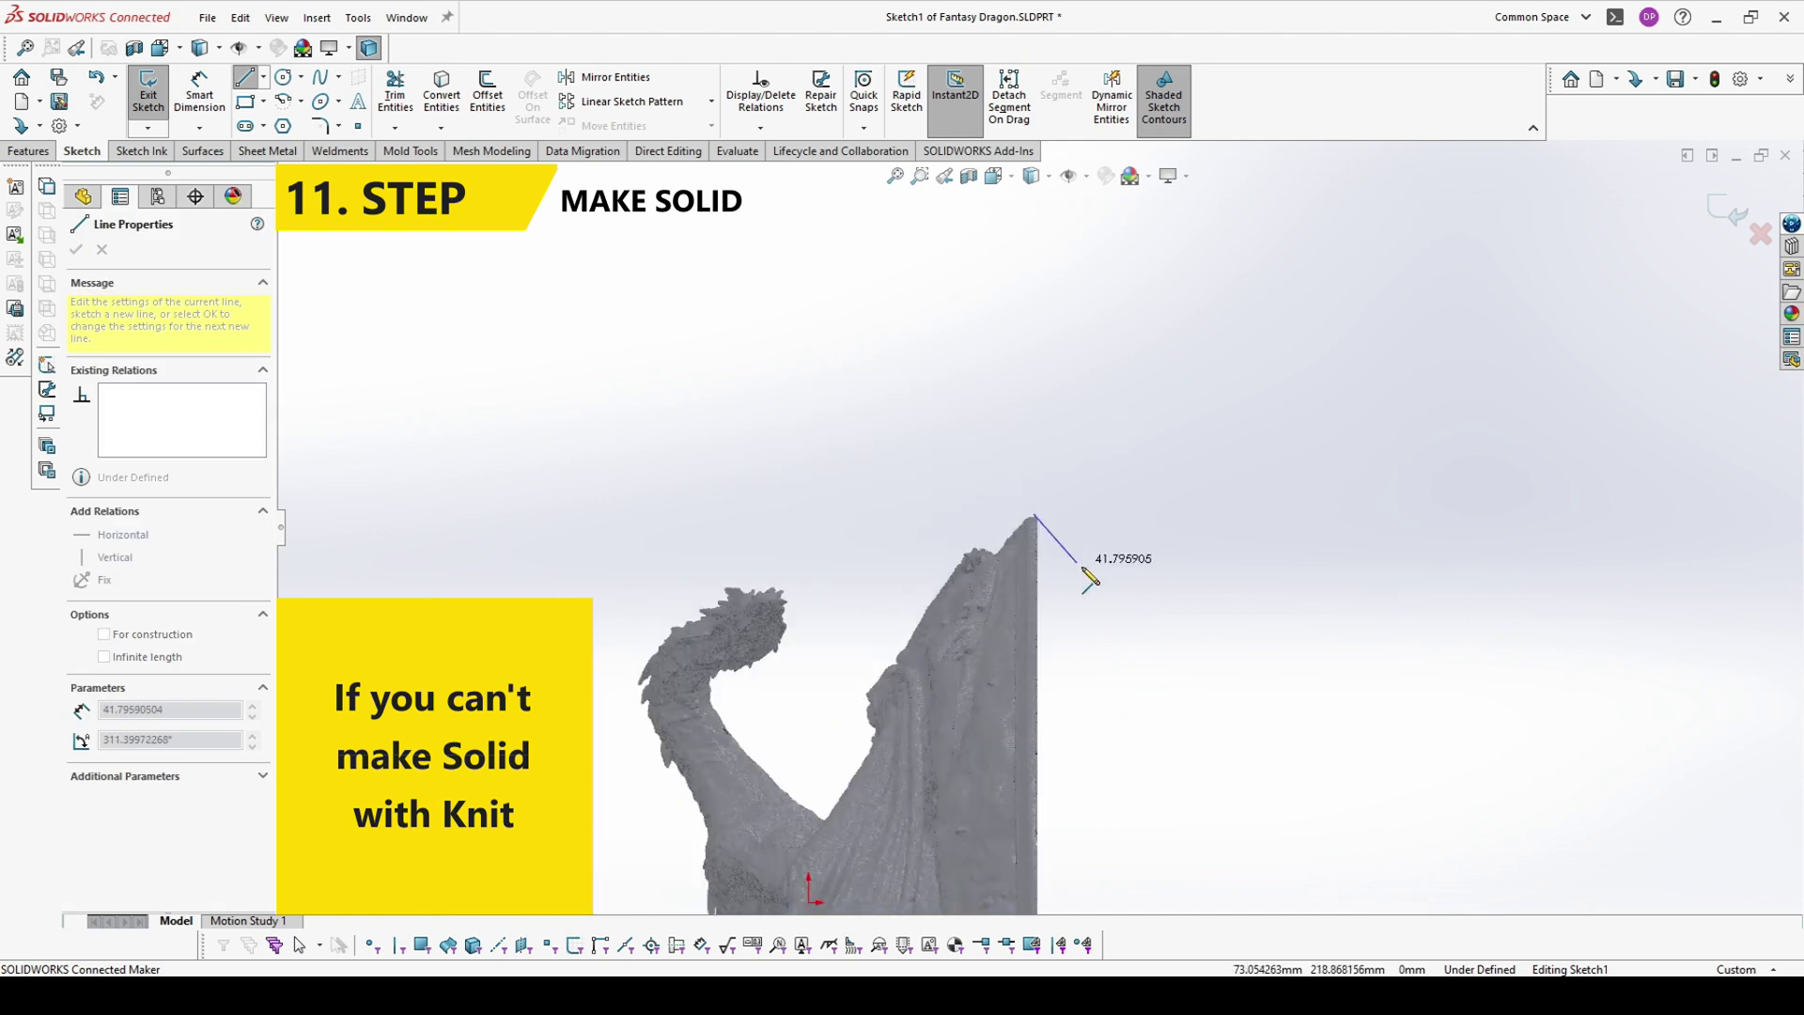
click(957, 340)
scroll(1034, 423, up, 3)
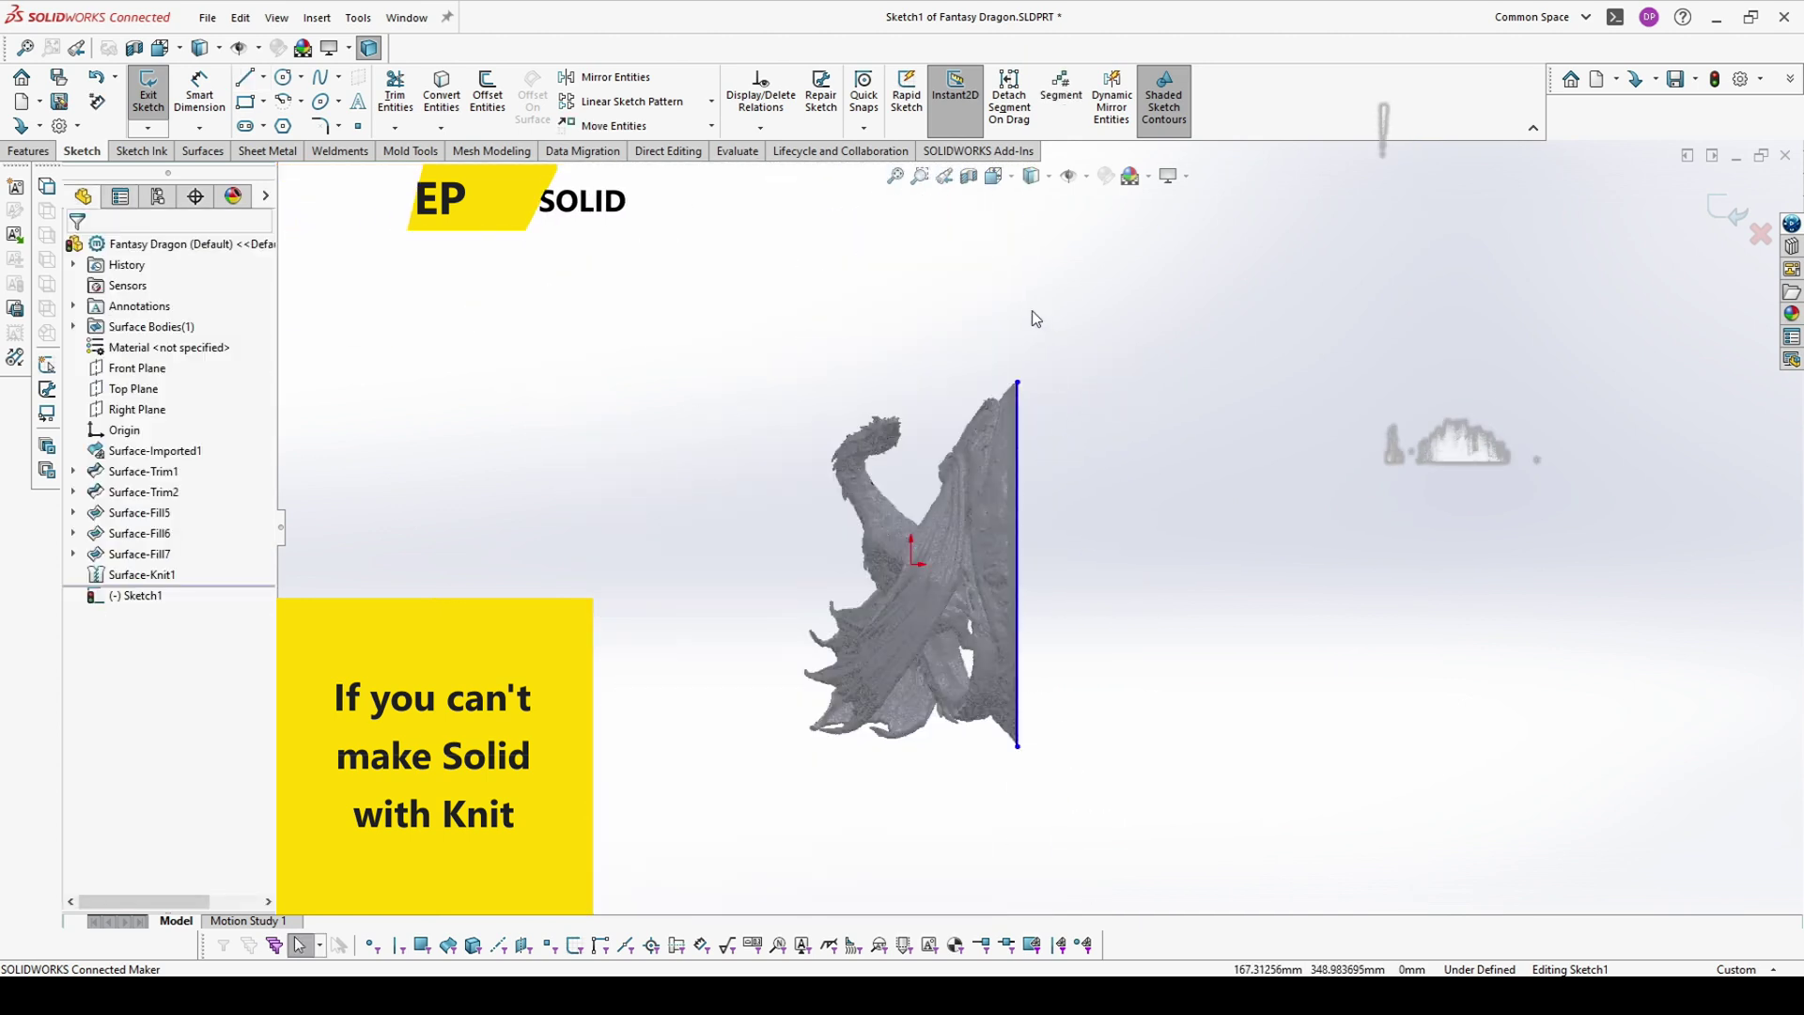
scroll(1004, 538, down, 4)
mouse_move(910, 423)
middle_down()
mouse_move(918, 535)
mouse_move(1163, 386)
mouse_move(673, 208)
middle_up()
Trim the knitted dragon surface with the Sketch1 line to create Surface-Trim3
click(210, 152)
click(817, 102)
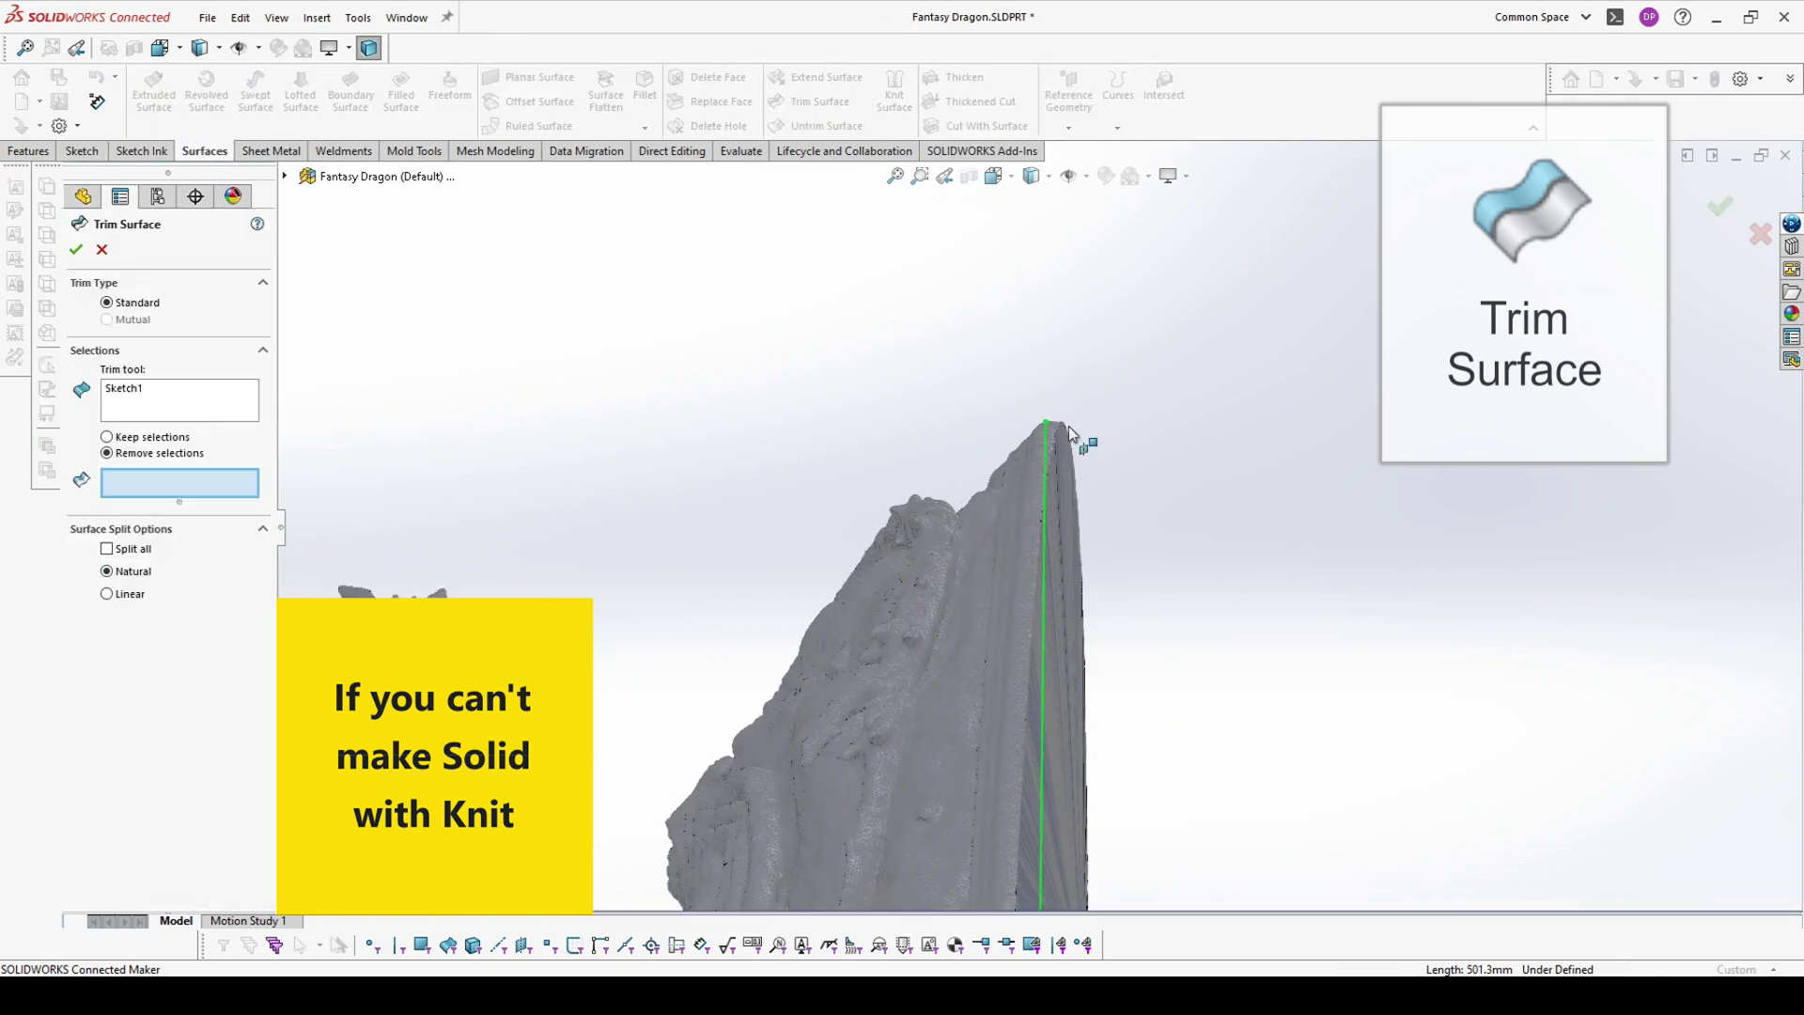
click(1068, 426)
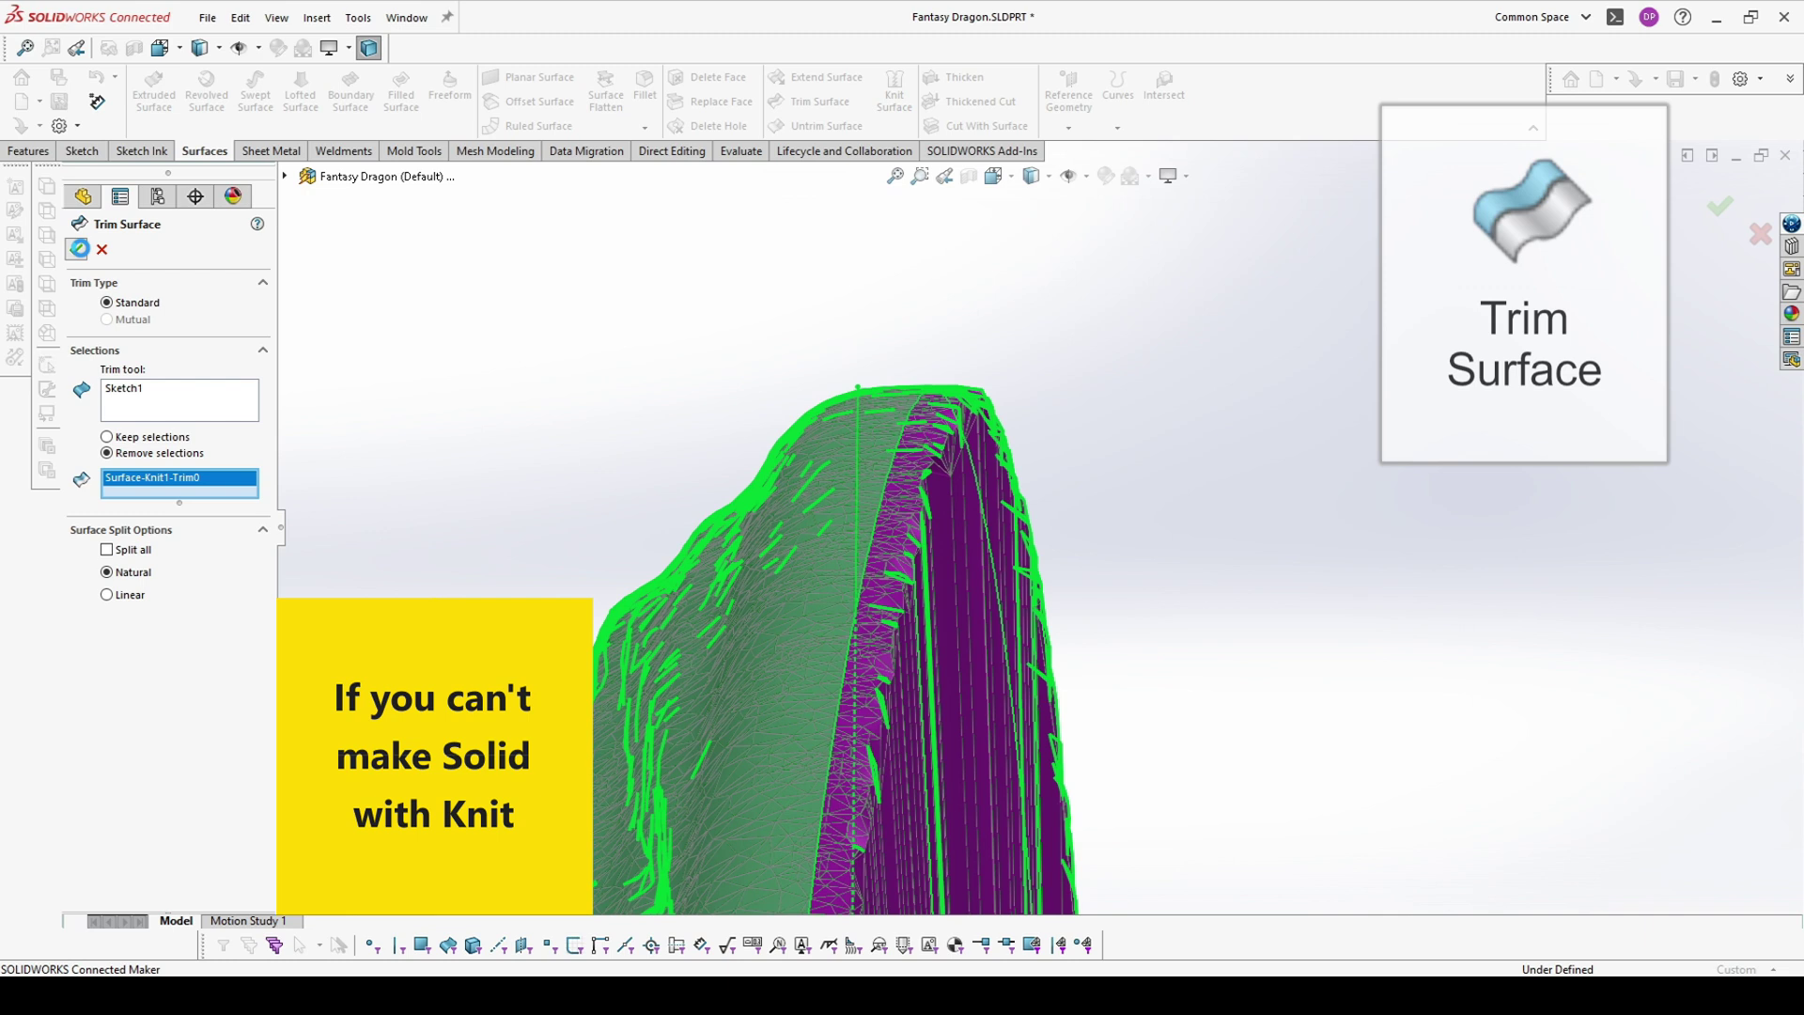
click(79, 249)
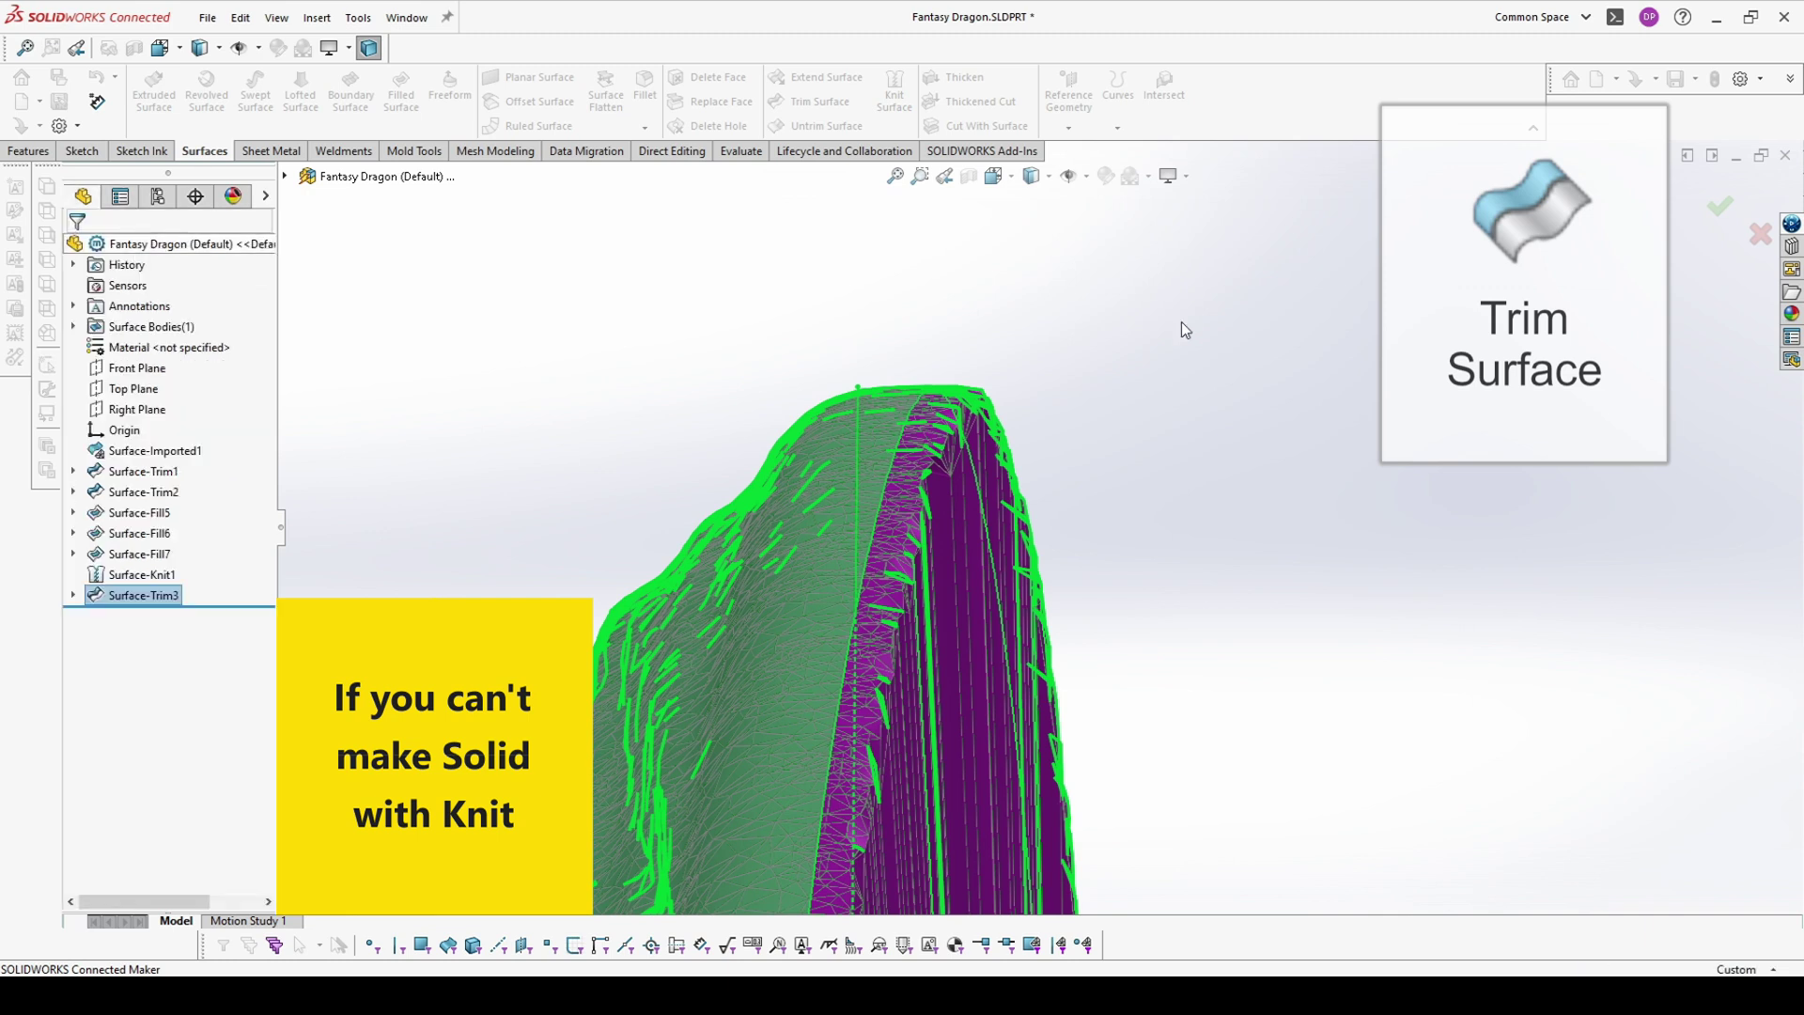
Inspect the trimmed dragon with a Section View, moving the section plane through it
key(f)
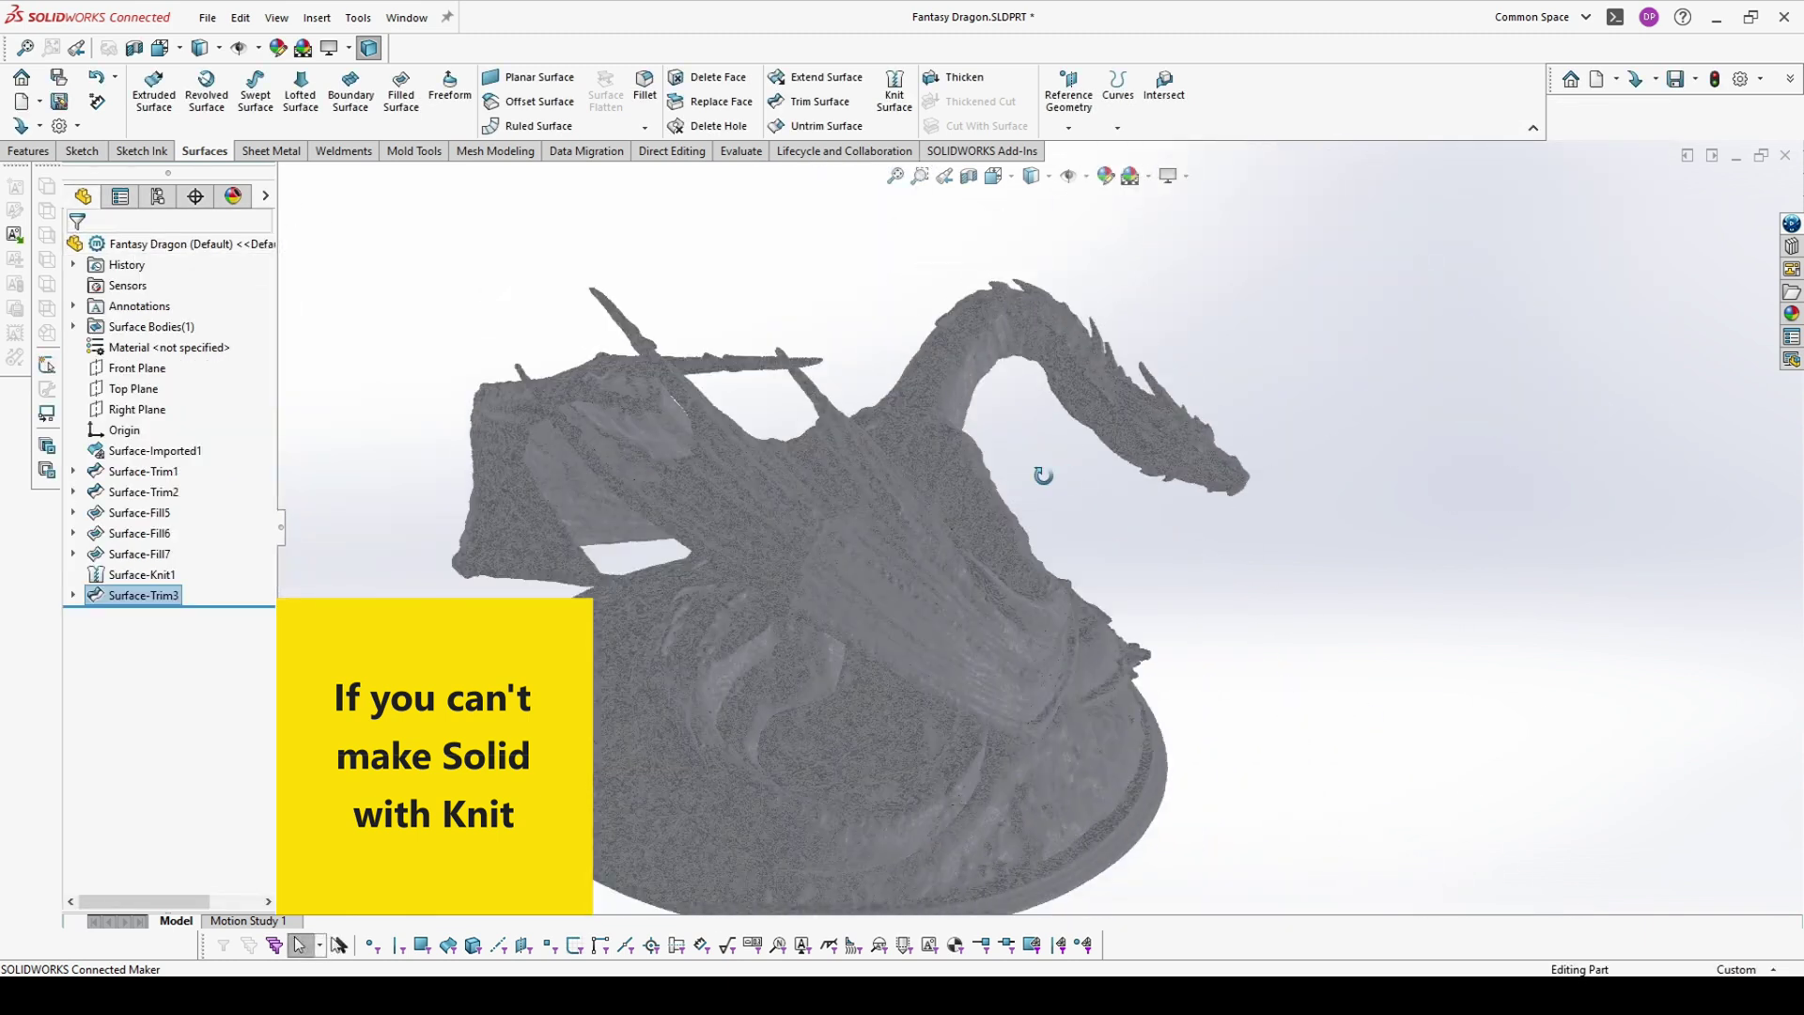
mouse_move(1216, 403)
middle_down()
mouse_move(1135, 291)
mouse_move(1034, 395)
middle_up()
click(969, 176)
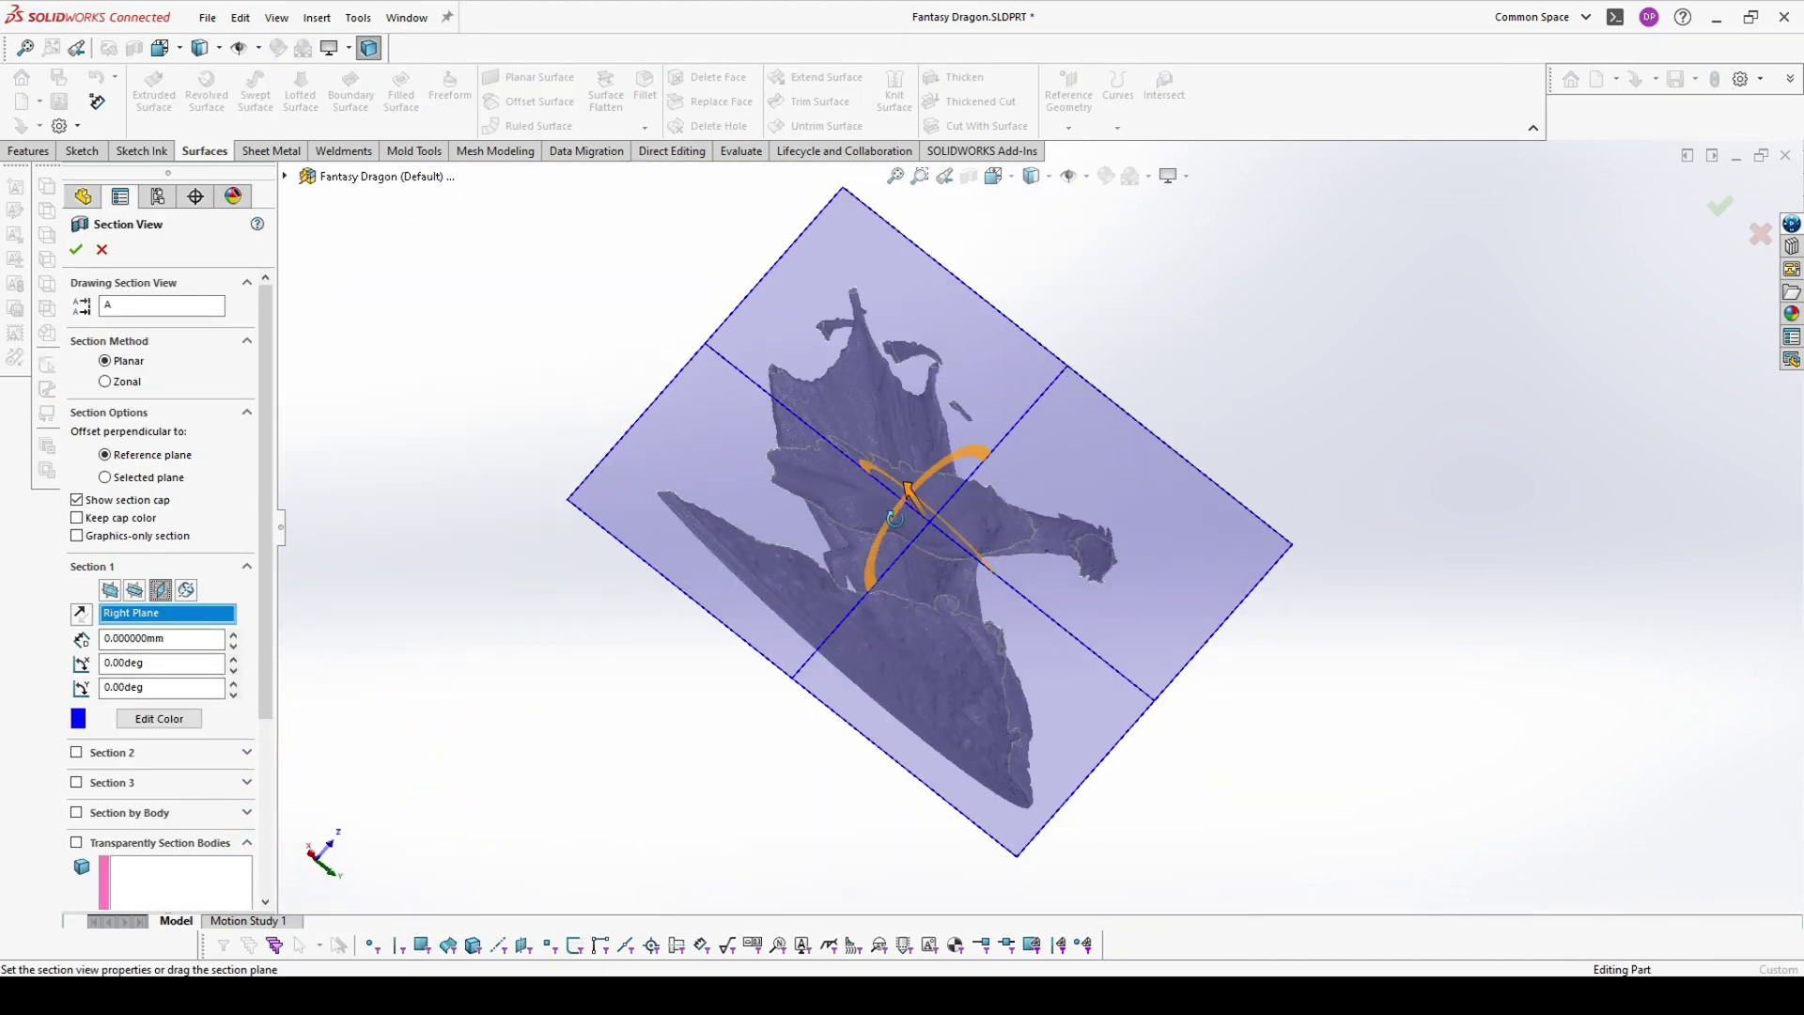
drag(1038, 493, 947, 564)
key(Escape)
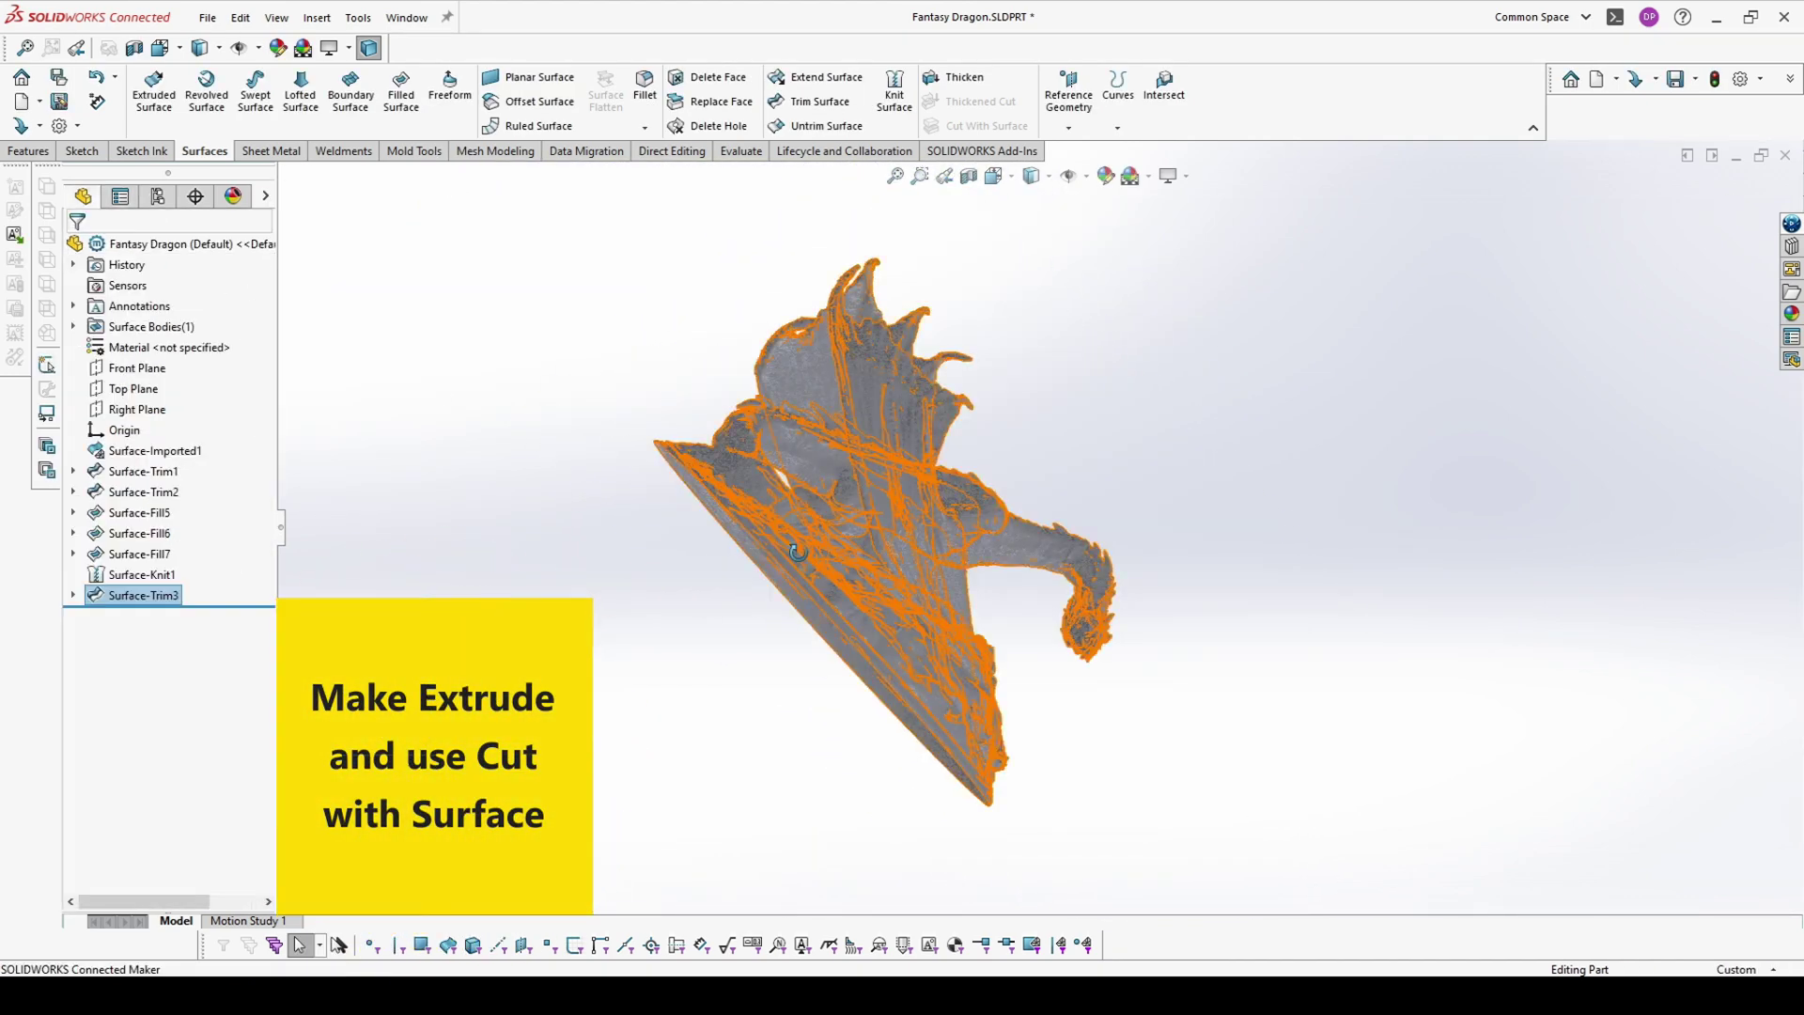
middle_drag(947, 558, 711, 500)
Sketch a rectangle around the dragon's base on the Front Plane
click(128, 369)
click(151, 344)
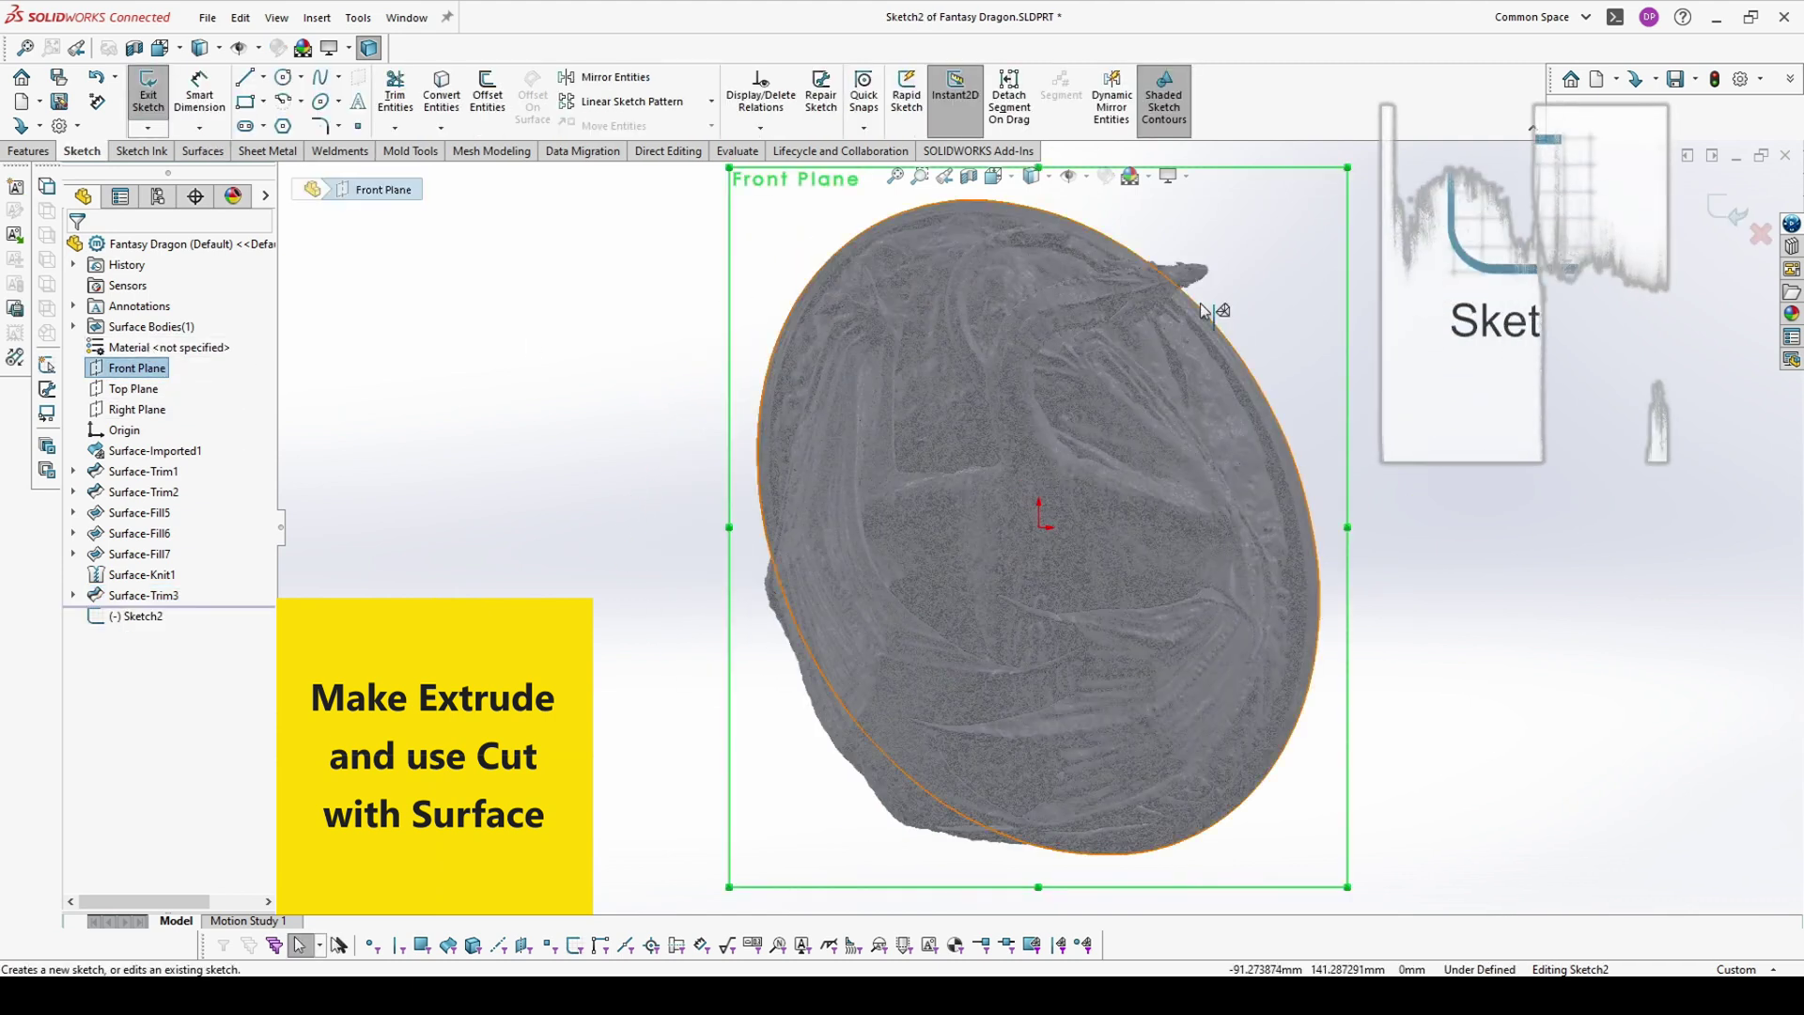
click(245, 101)
click(867, 328)
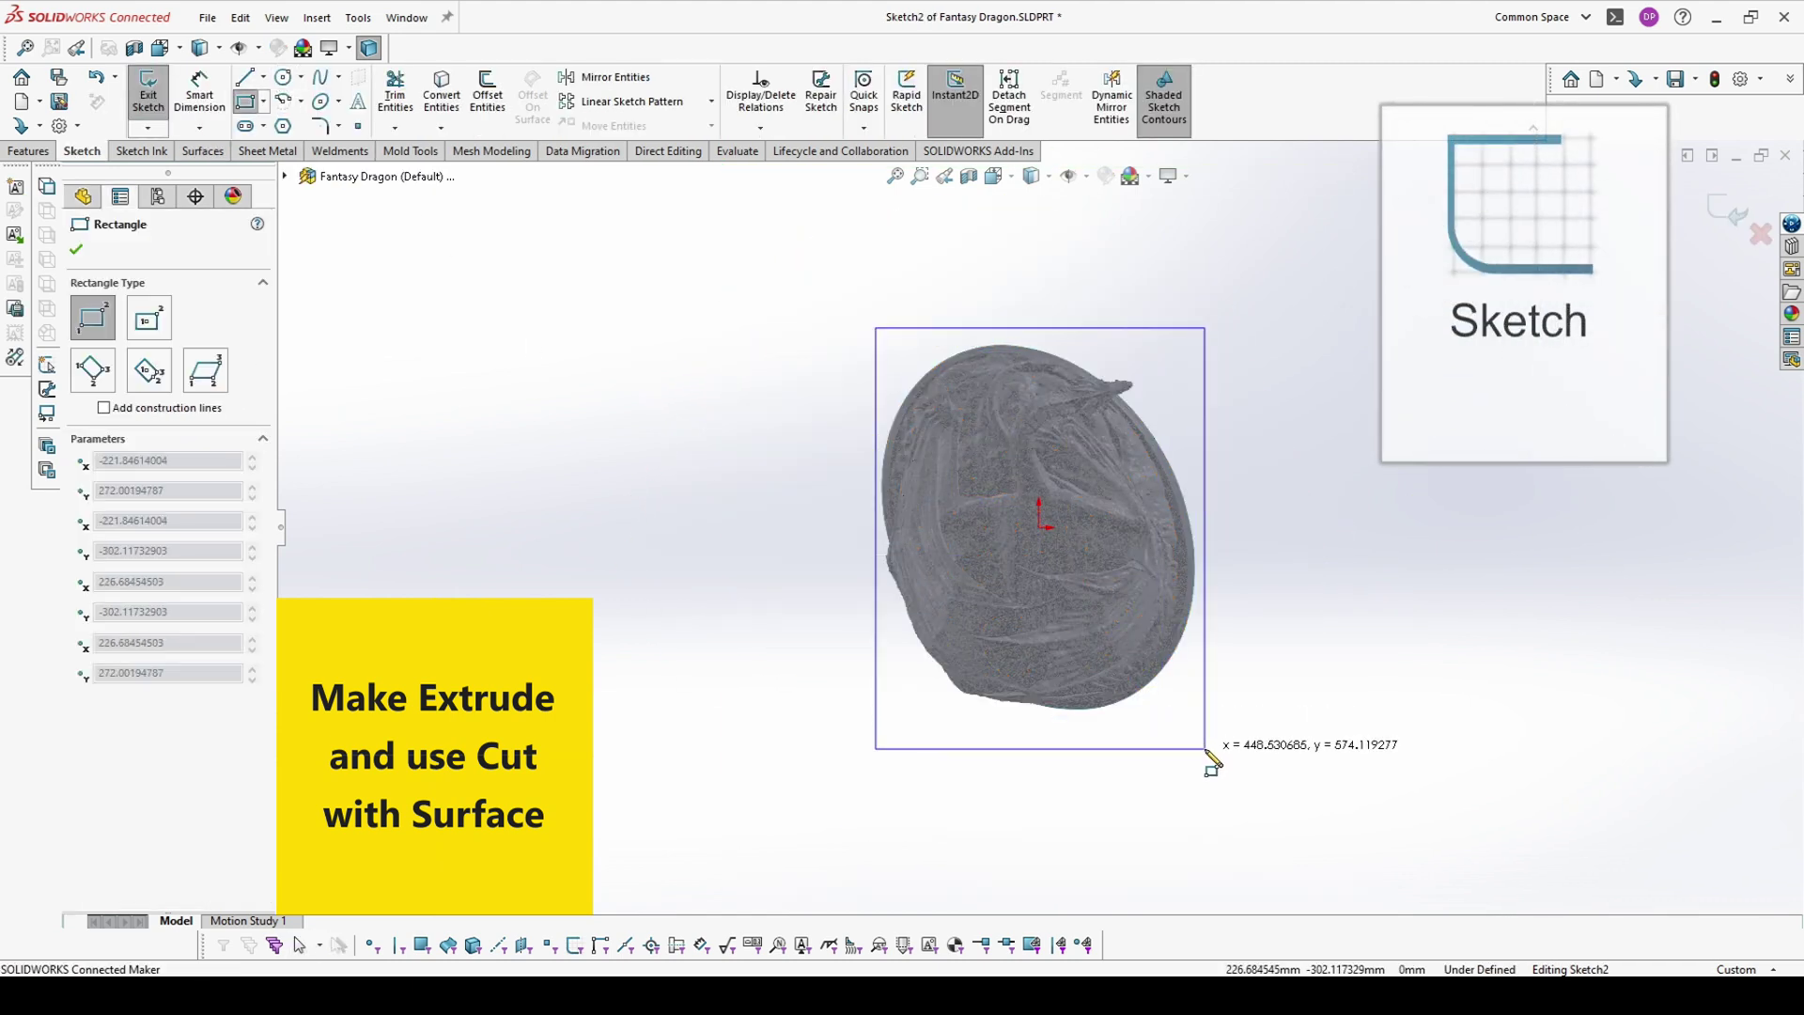
click(1226, 778)
middle_drag(1227, 778, 1070, 889)
click(30, 150)
key(Escape)
Extrude the rectangle into Boss-Extrude1, Blind 160 mm plus 70 mm in Direction 2
click(150, 99)
mouse_move(252, 431)
middle_down()
mouse_move(393, 430)
mouse_move(310, 470)
middle_up()
click(76, 514)
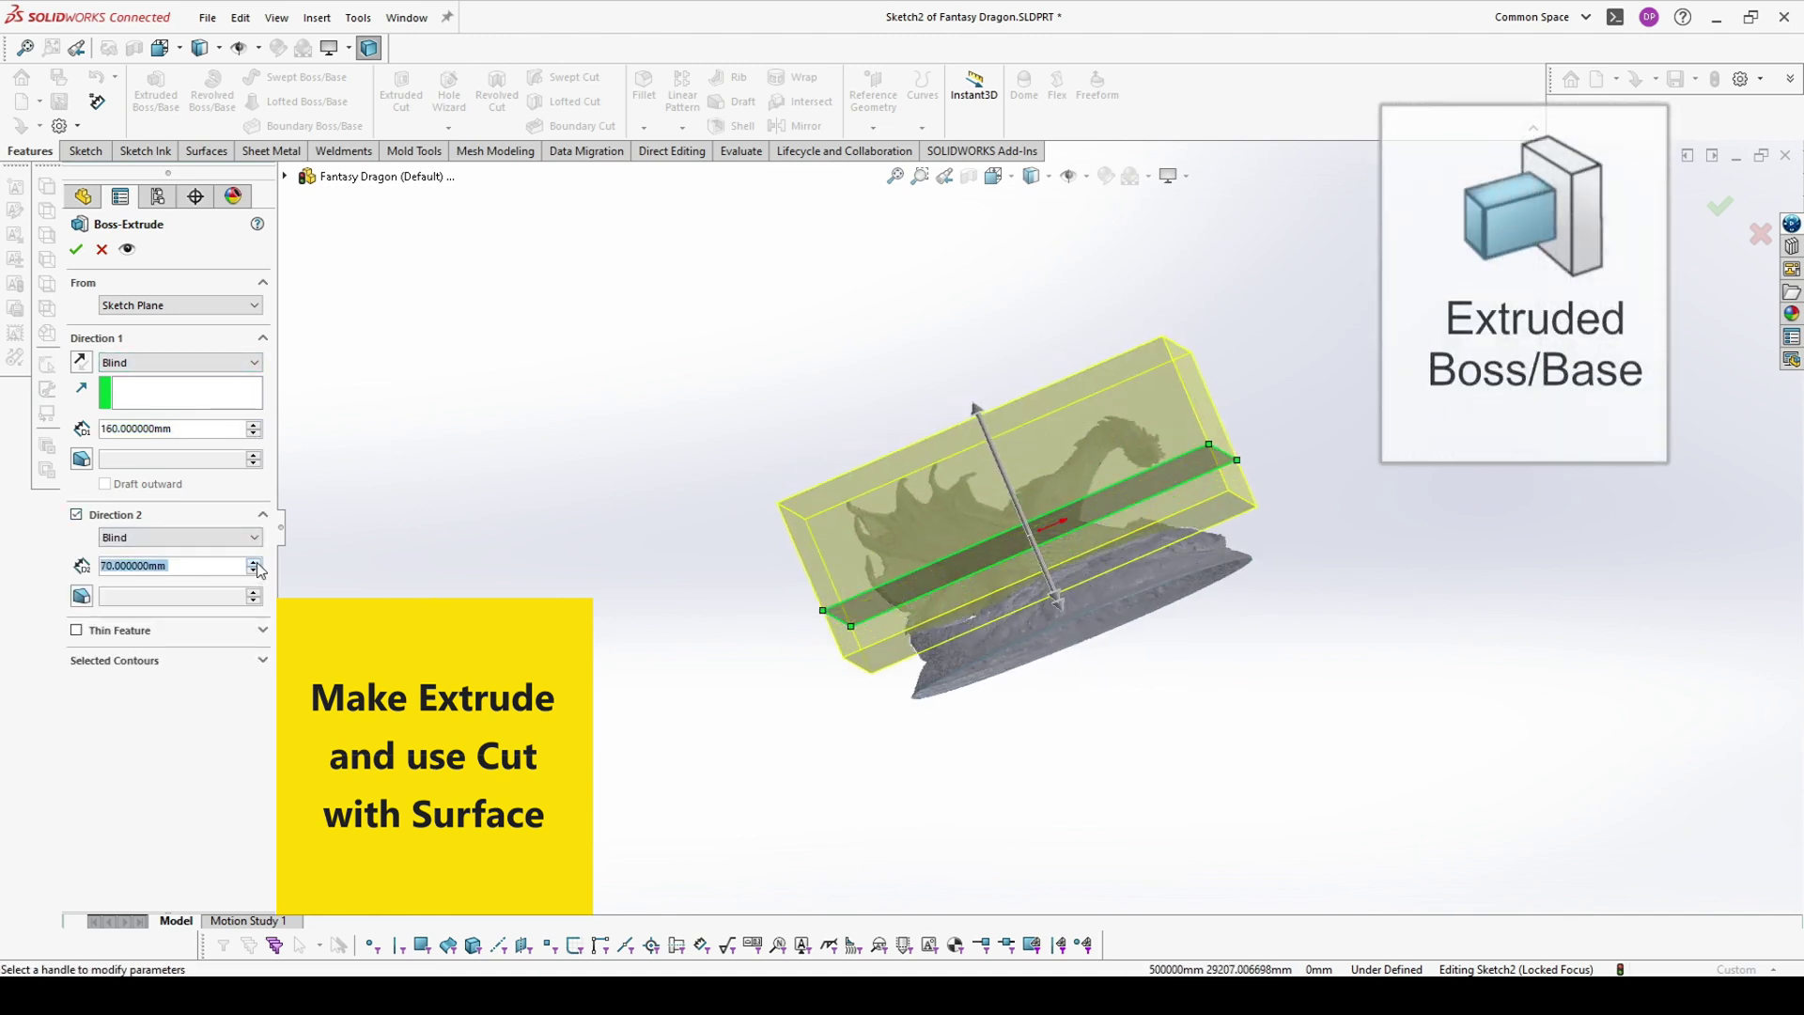
click(254, 561)
click(77, 250)
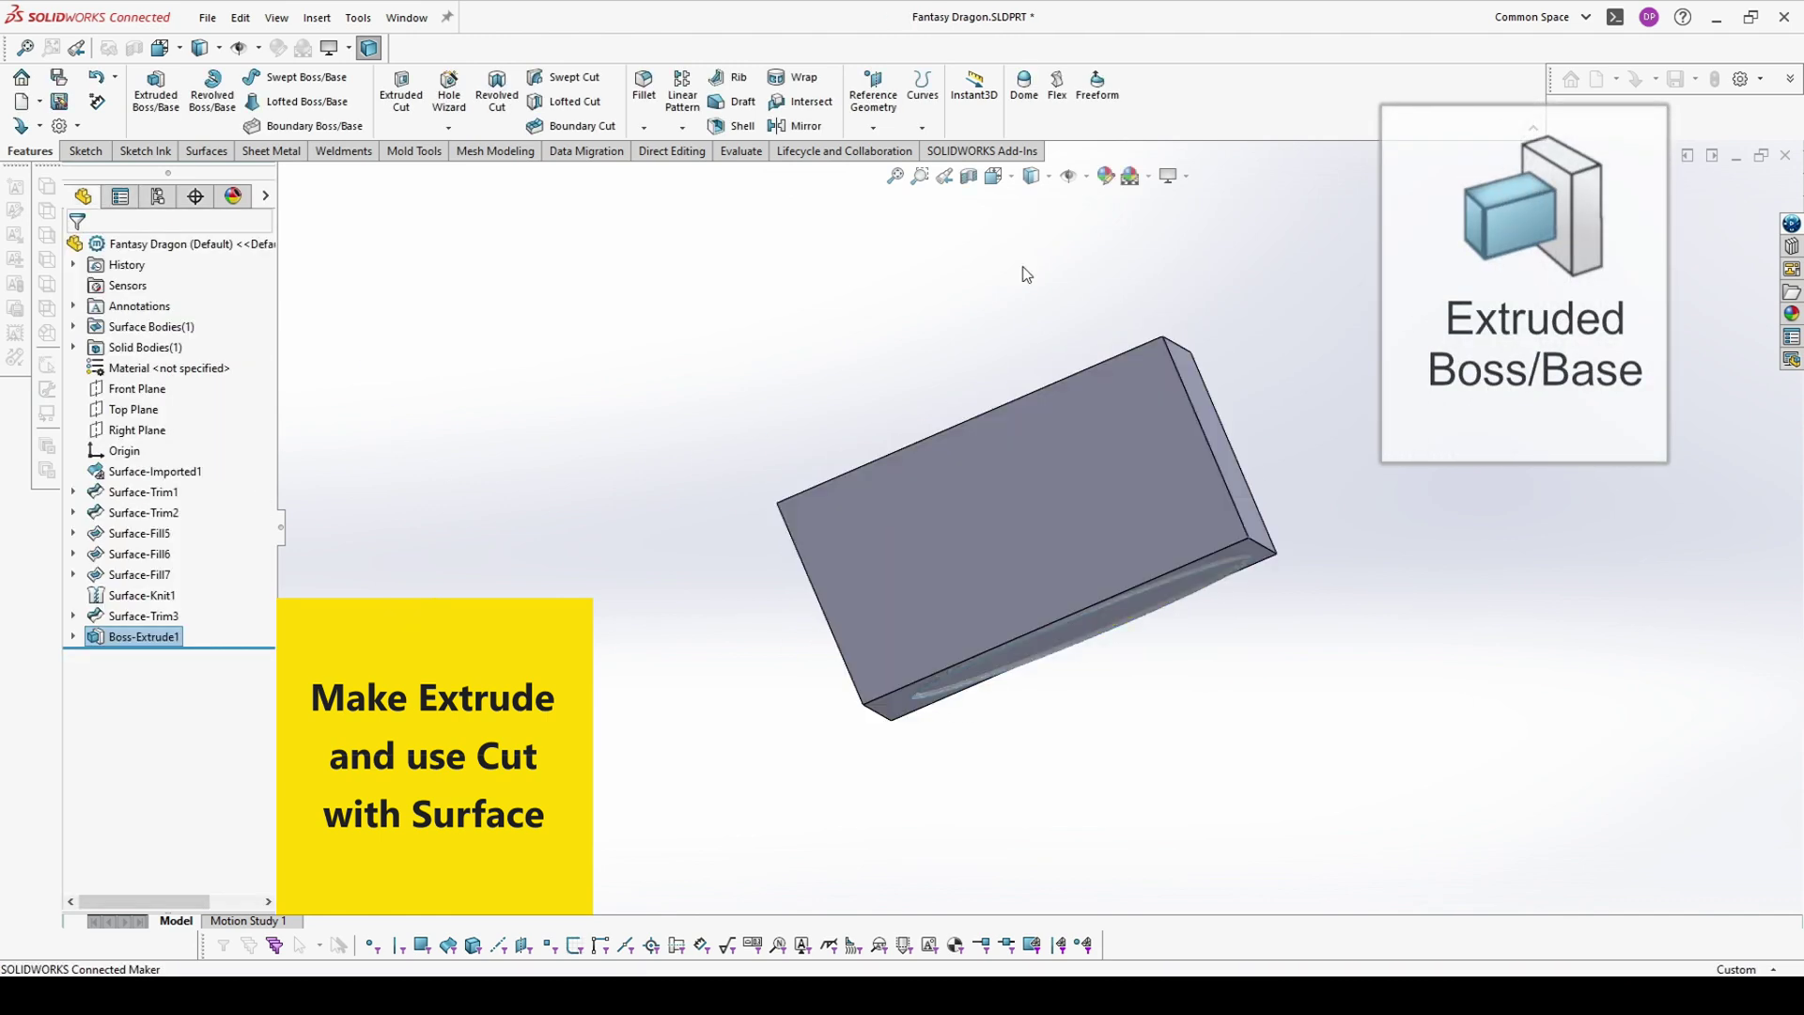
click(205, 151)
Cut the block with Surface-Trim3 to create SurfaceCut1, then select it in the history
click(983, 126)
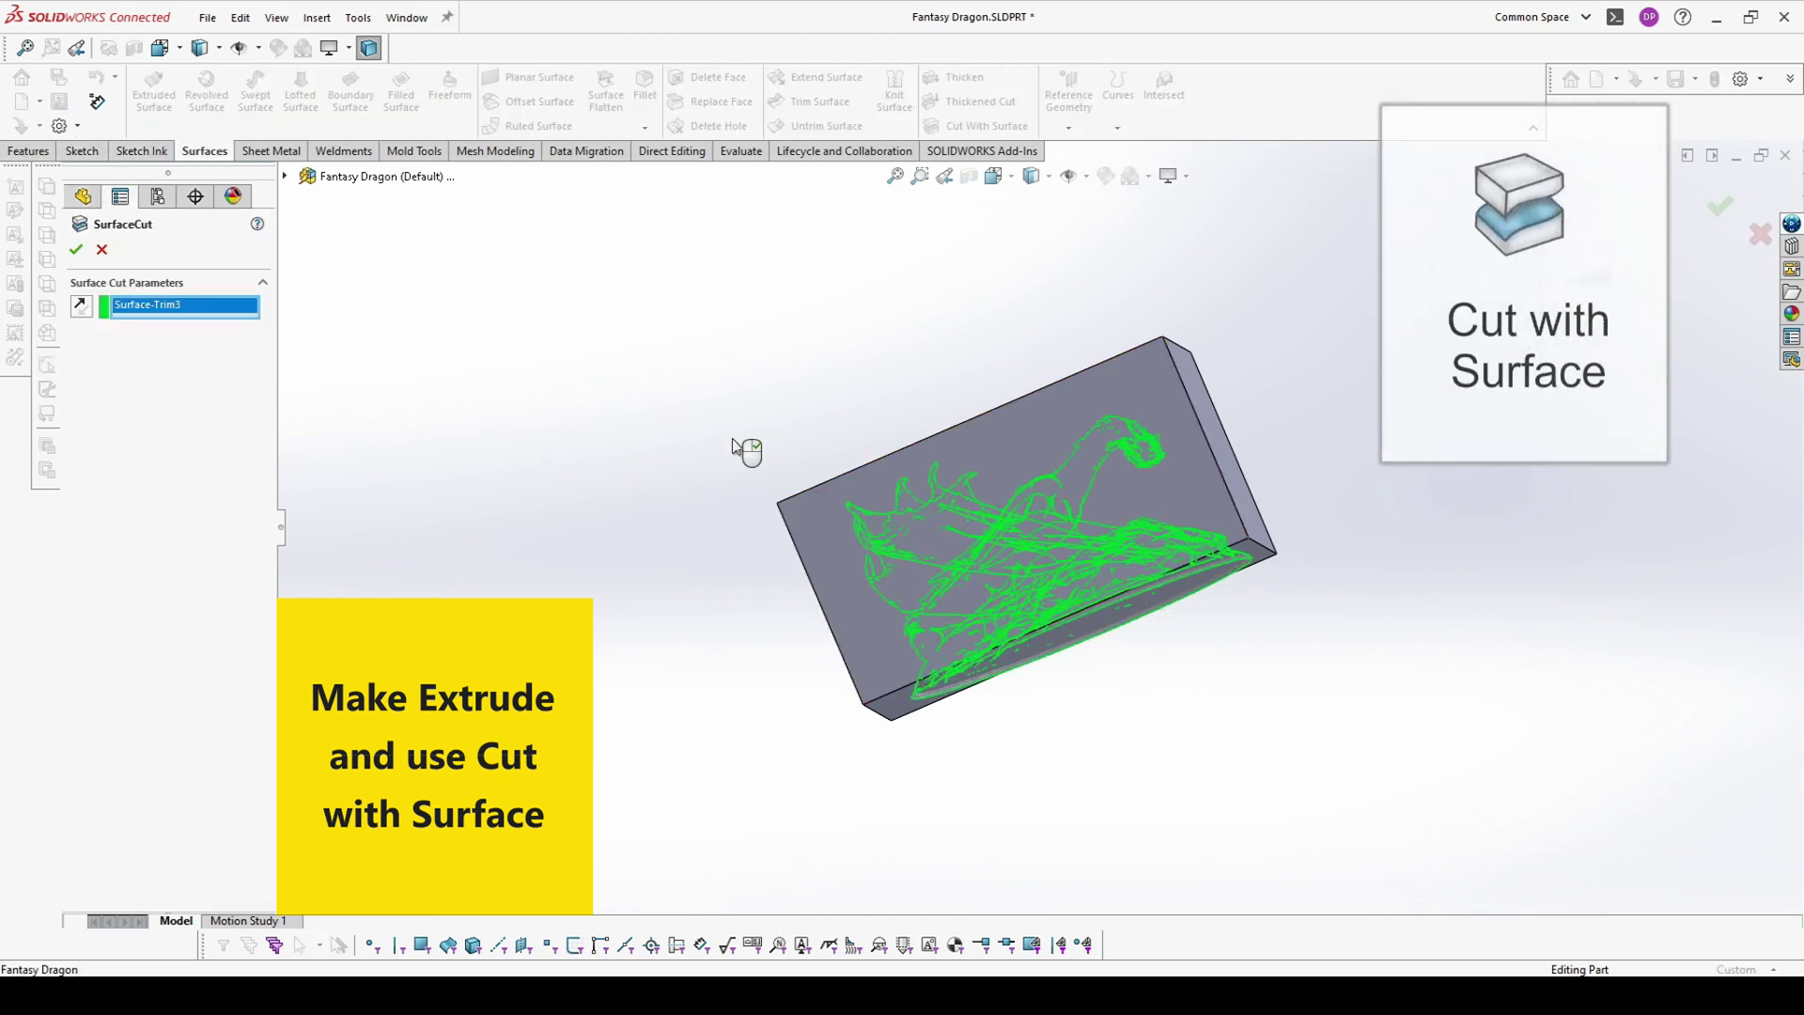
middle_drag(734, 439, 712, 444)
middle_drag(1206, 531, 1105, 464)
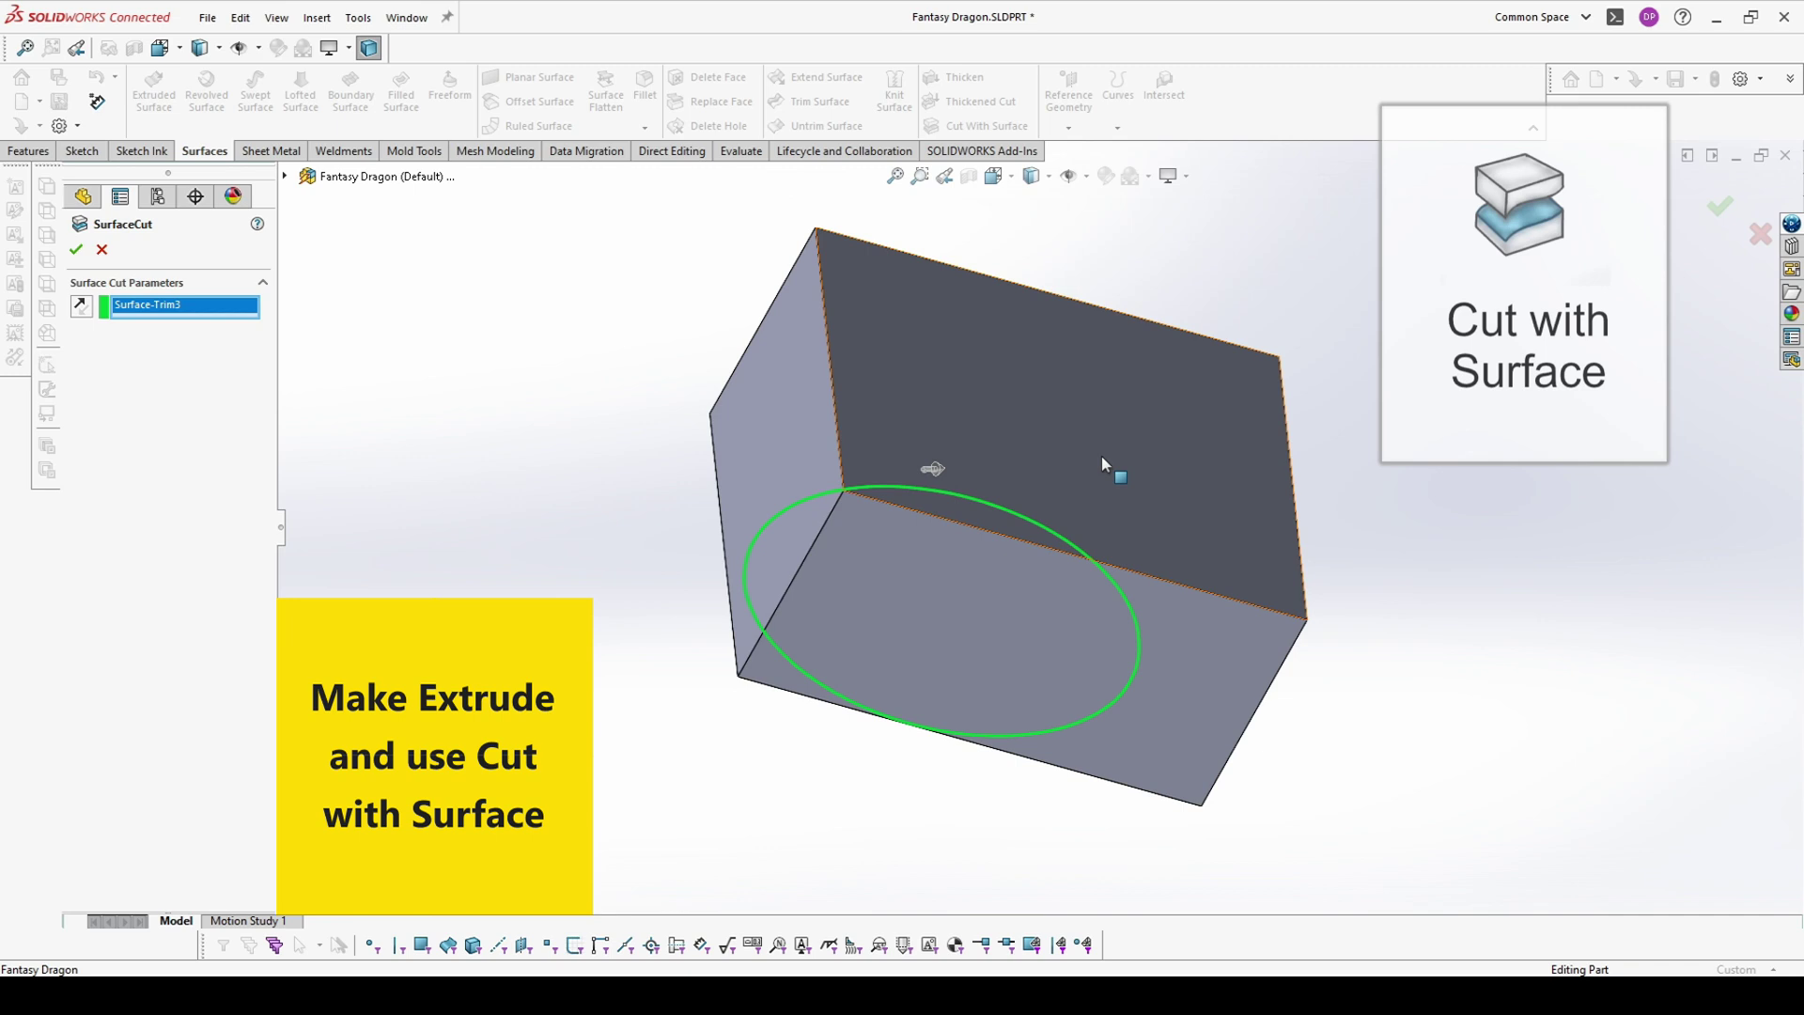
click(76, 249)
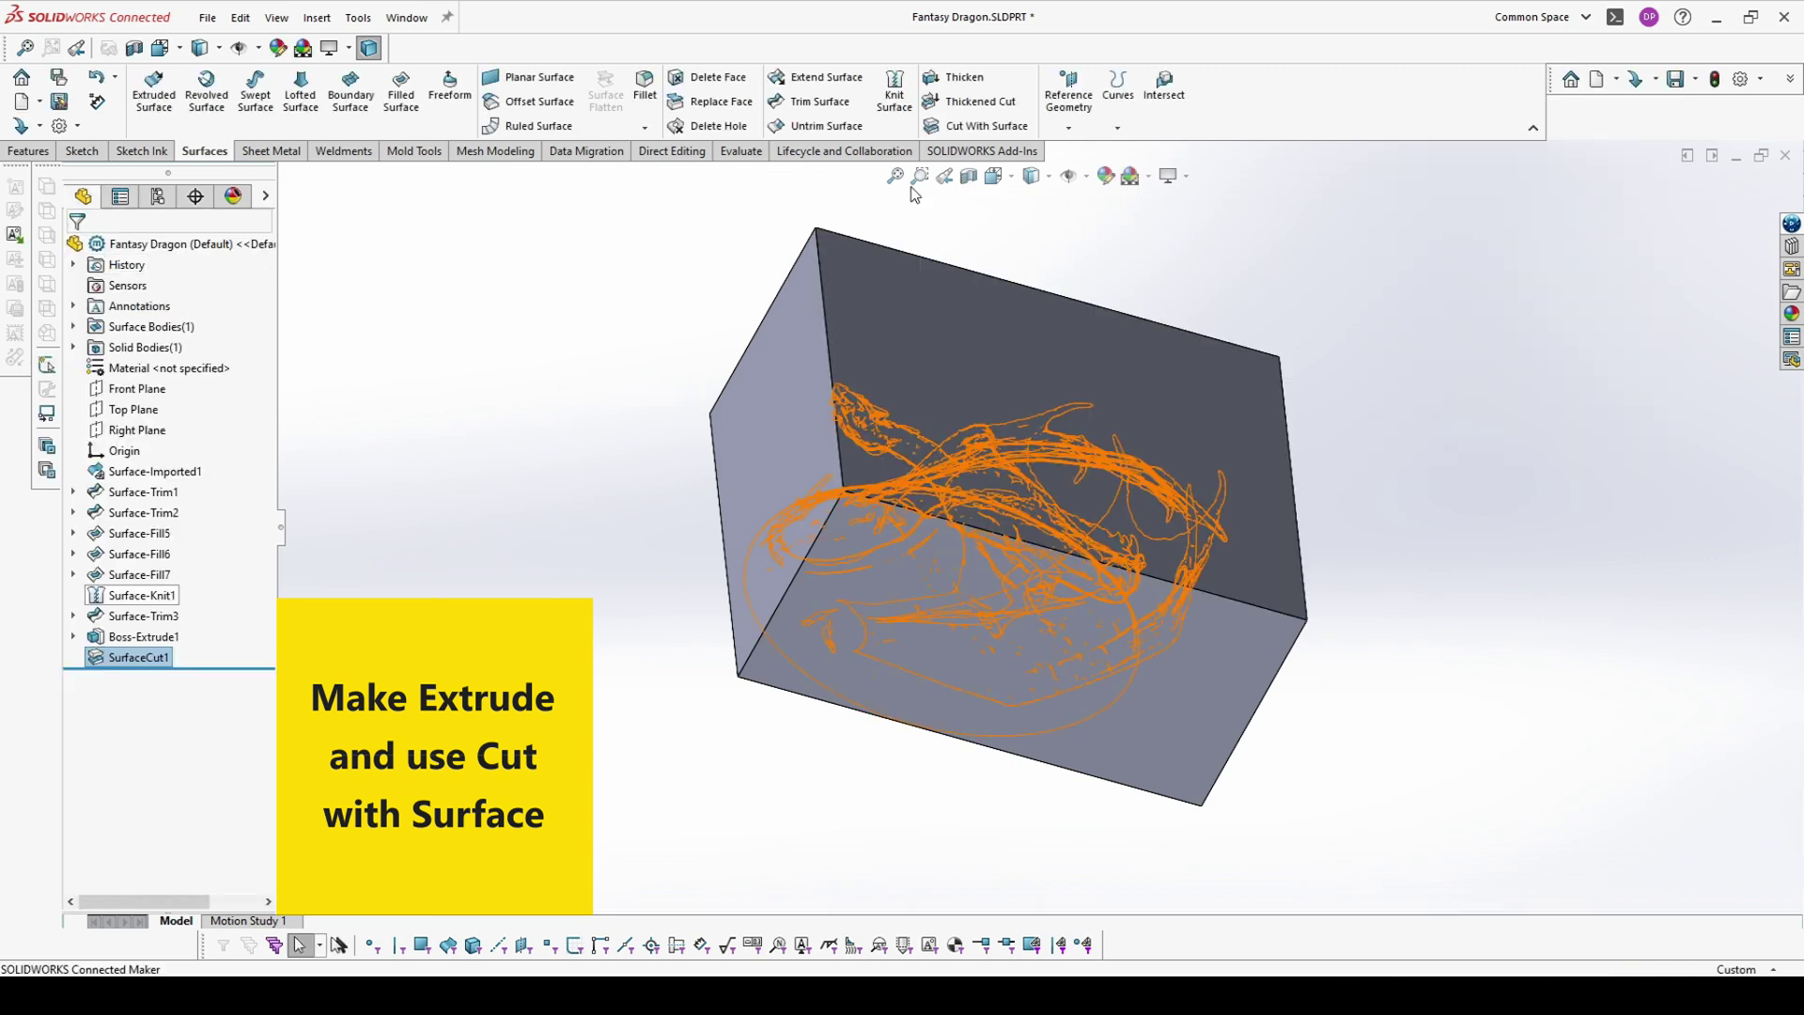
middle_drag(1340, 532, 777, 624)
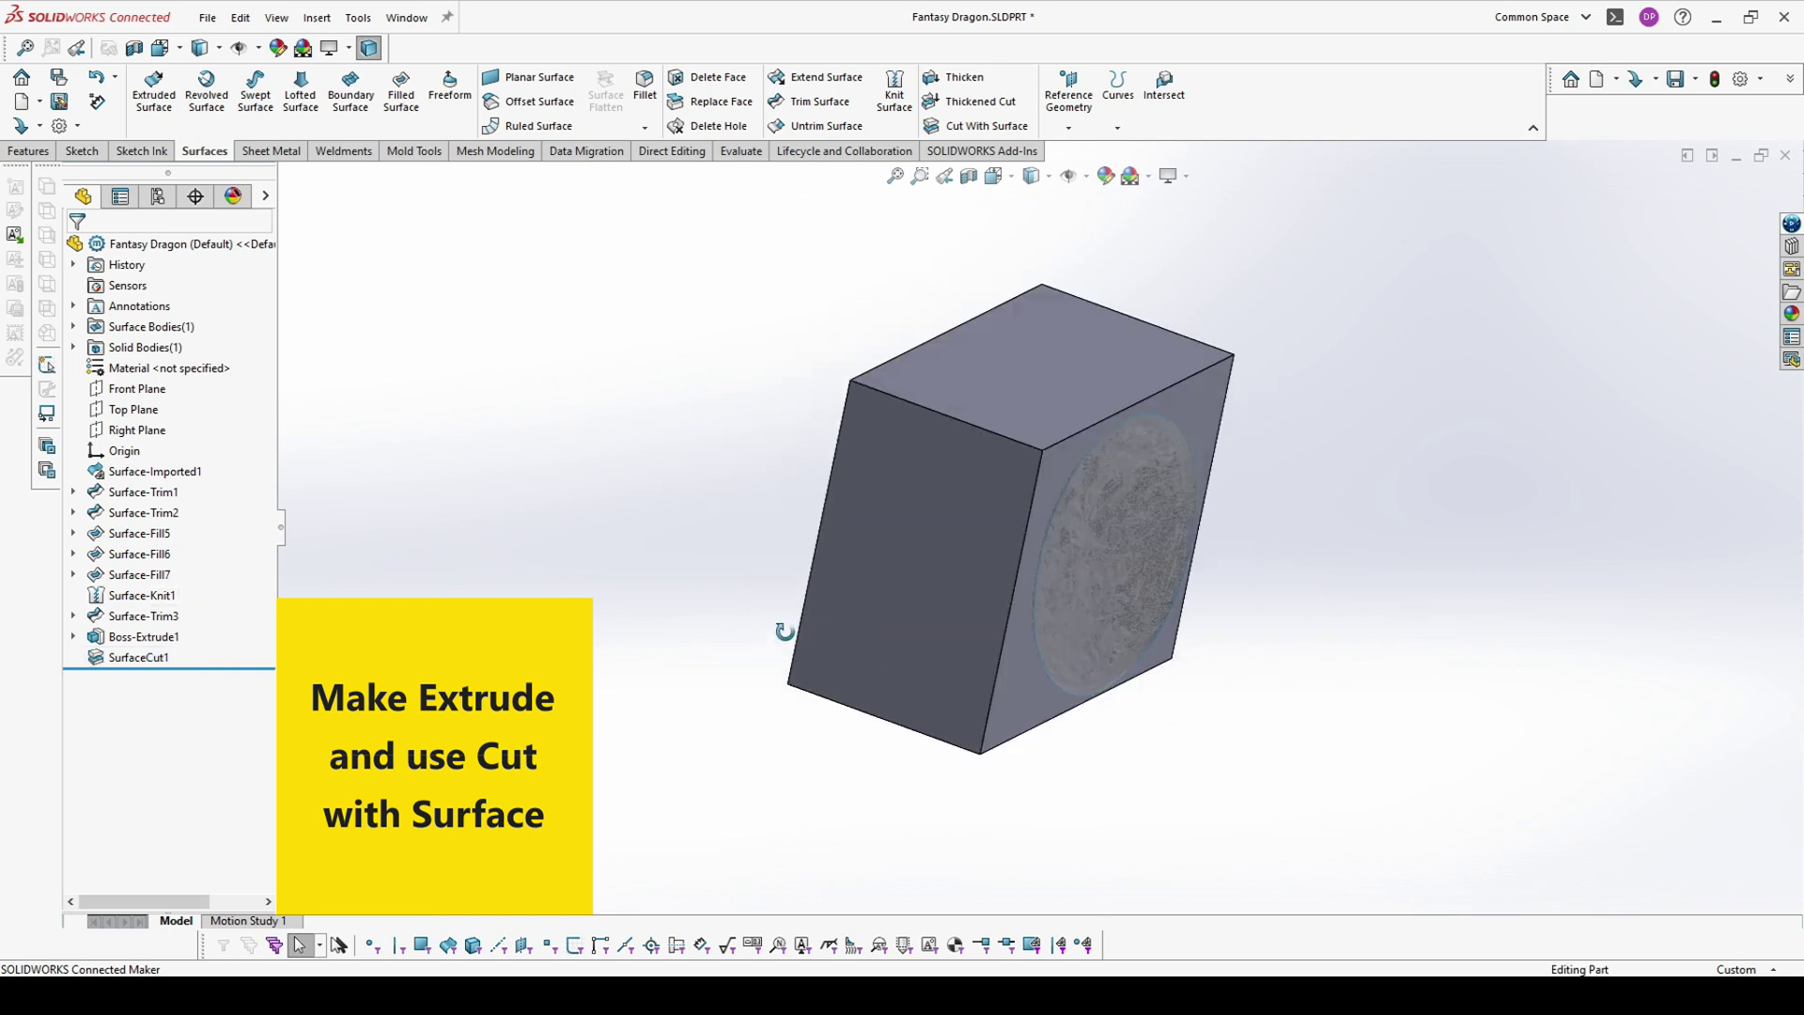
click(141, 657)
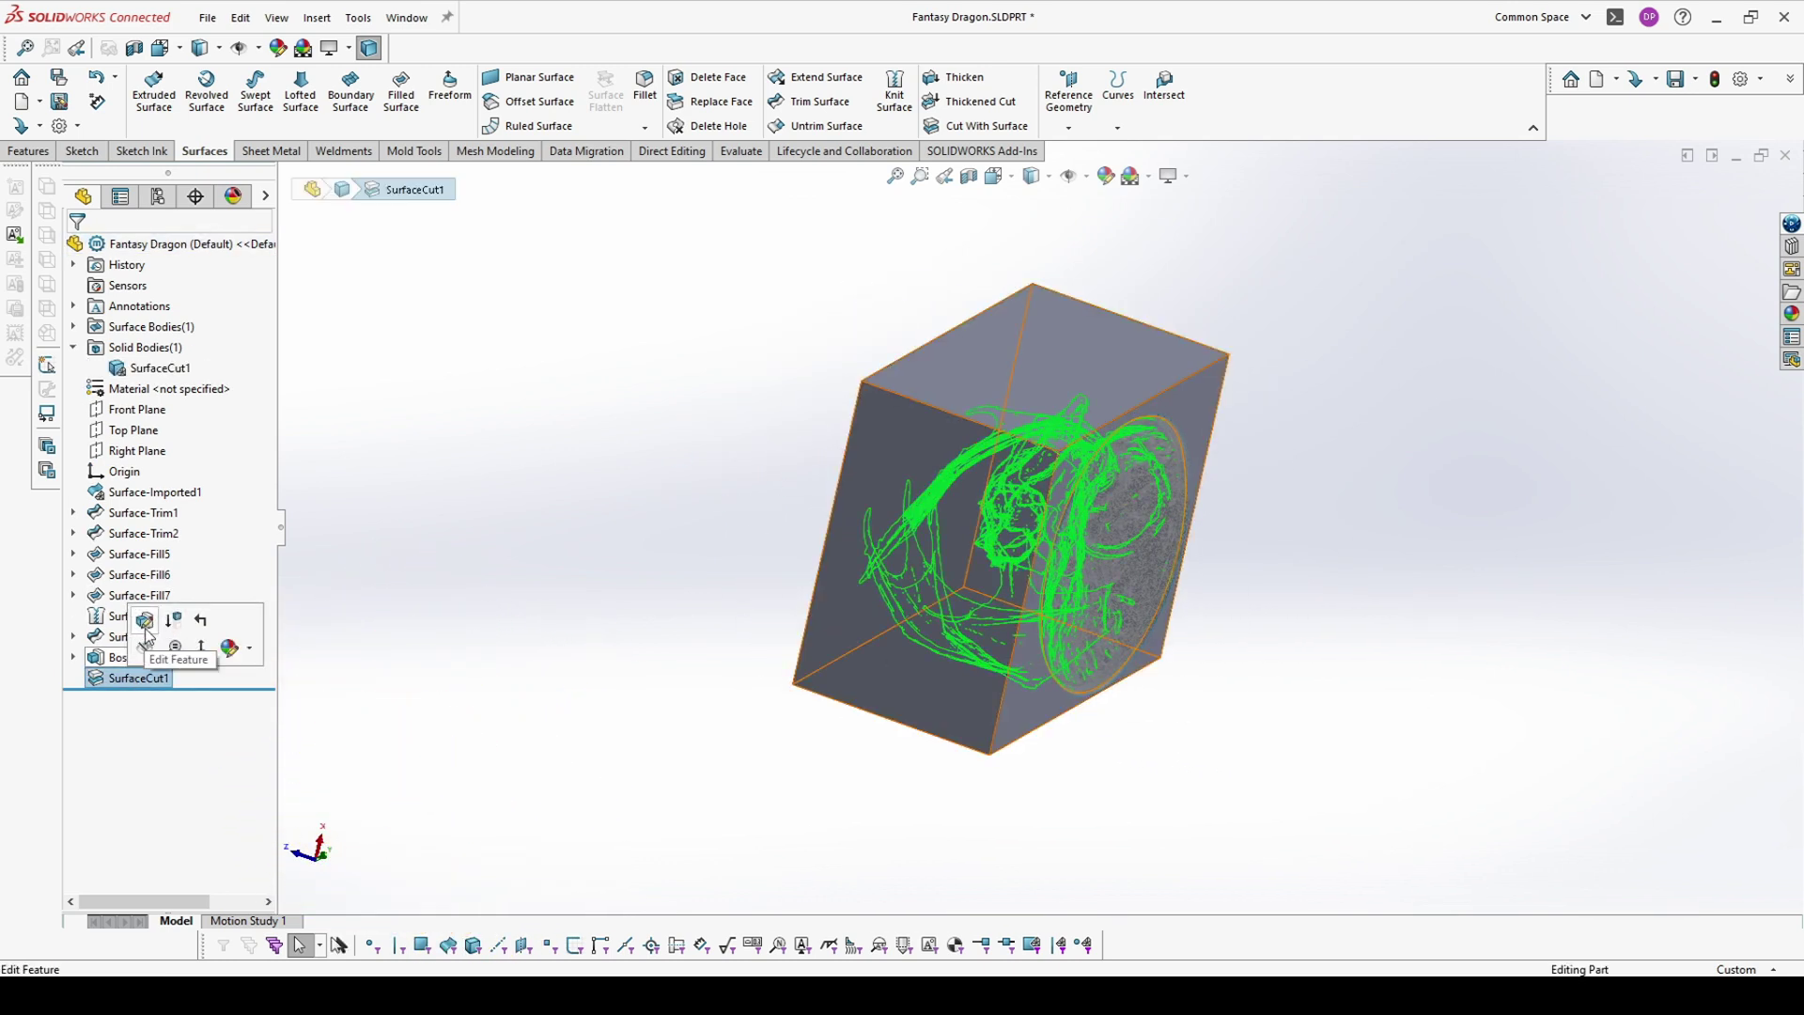
Edit SurfaceCut1 and flip its cut direction so the dragon body remains
click(126, 627)
click(82, 314)
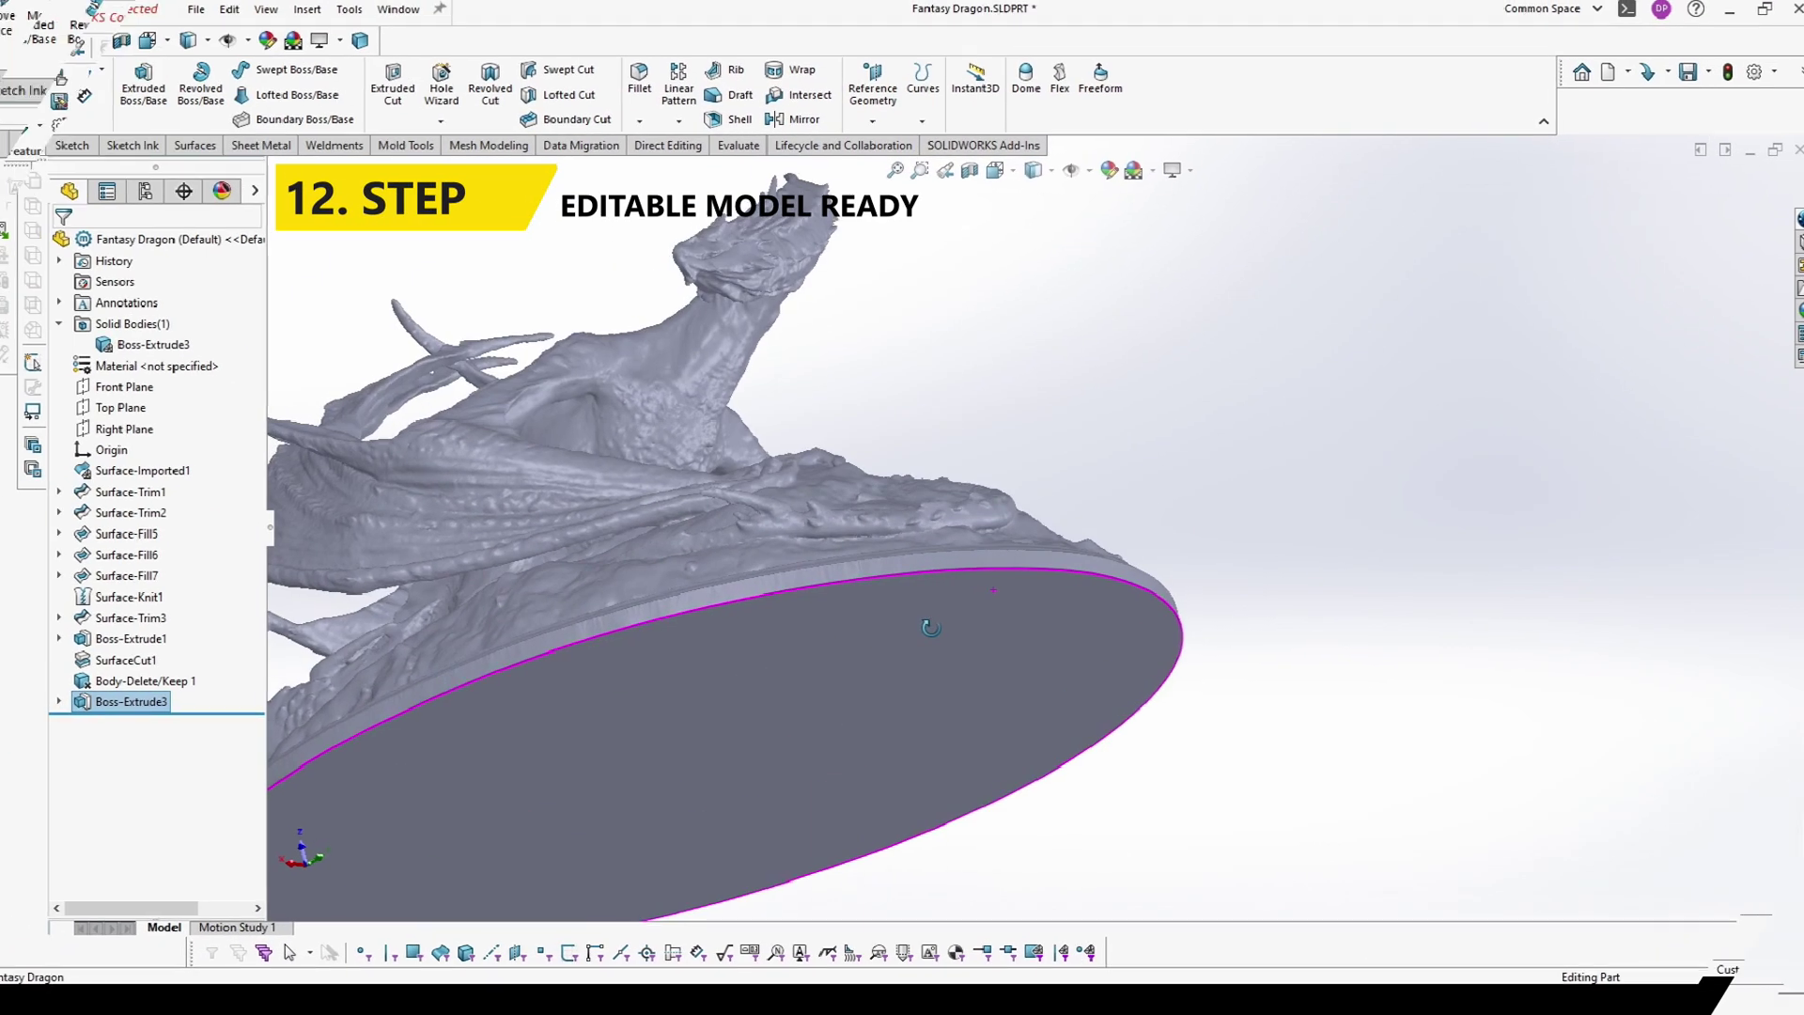
mouse_move(931, 627)
middle_down()
mouse_move(1126, 566)
mouse_move(1033, 832)
mouse_move(1100, 846)
mouse_move(956, 716)
mouse_move(902, 483)
mouse_move(817, 482)
middle_up()
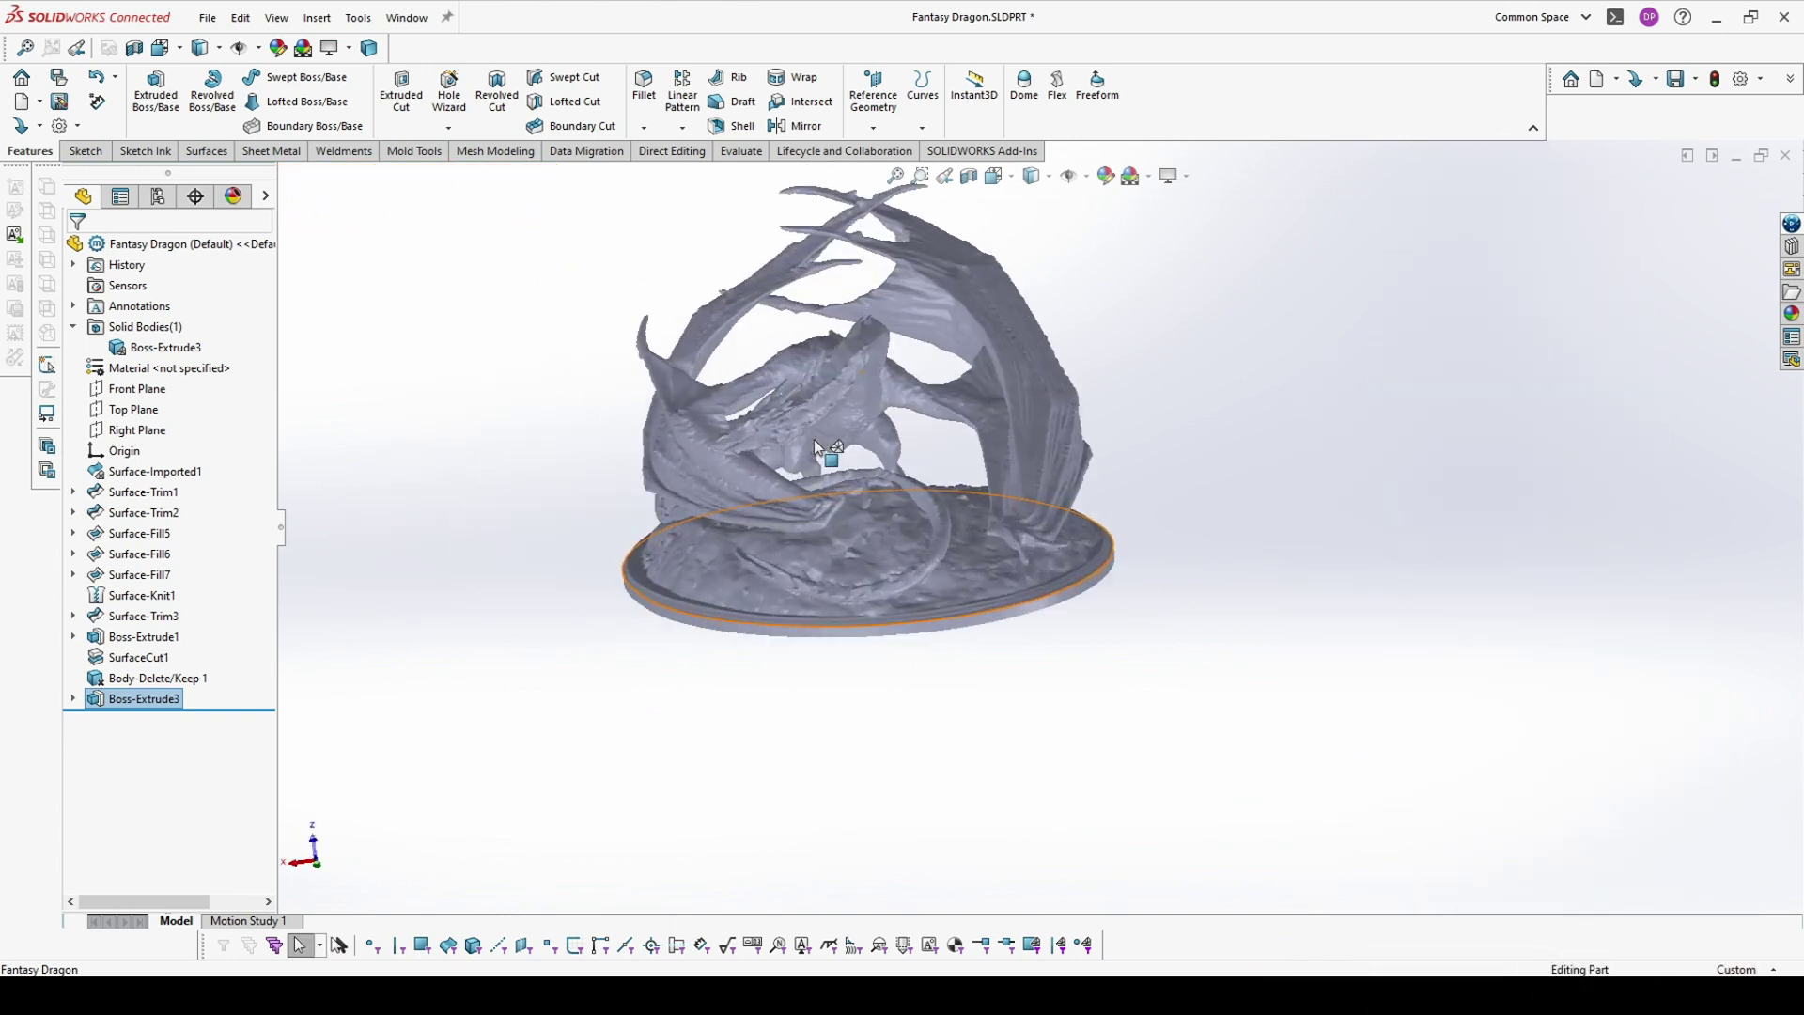